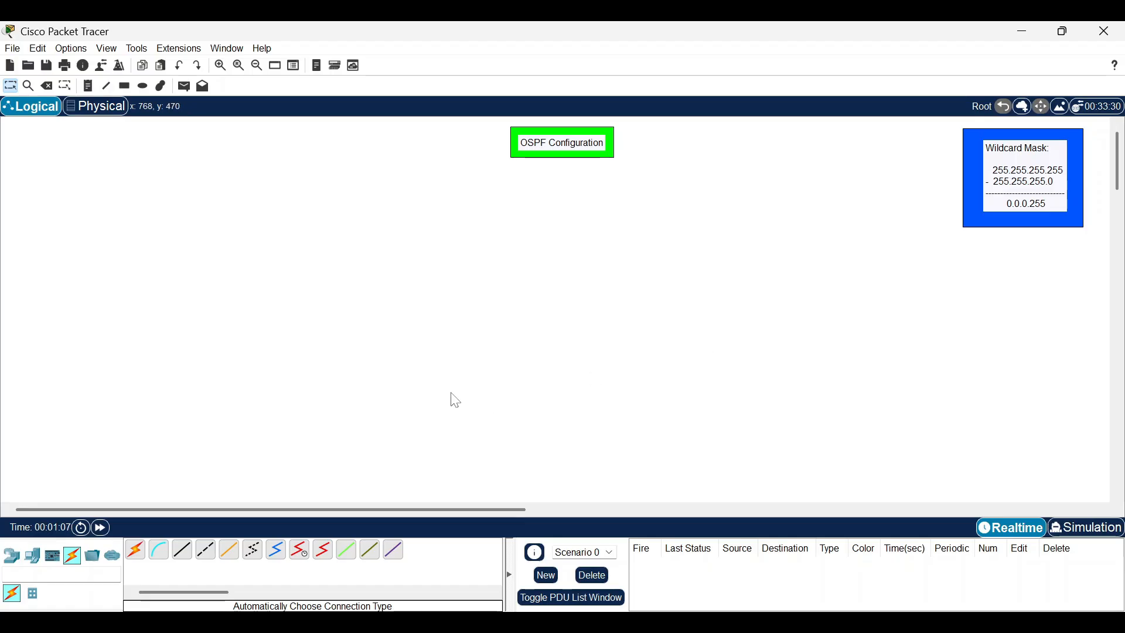
Place three Router-PT devices in a triangle on the workspace: one in the centre, one upper left and one upper right
left_click(11, 555)
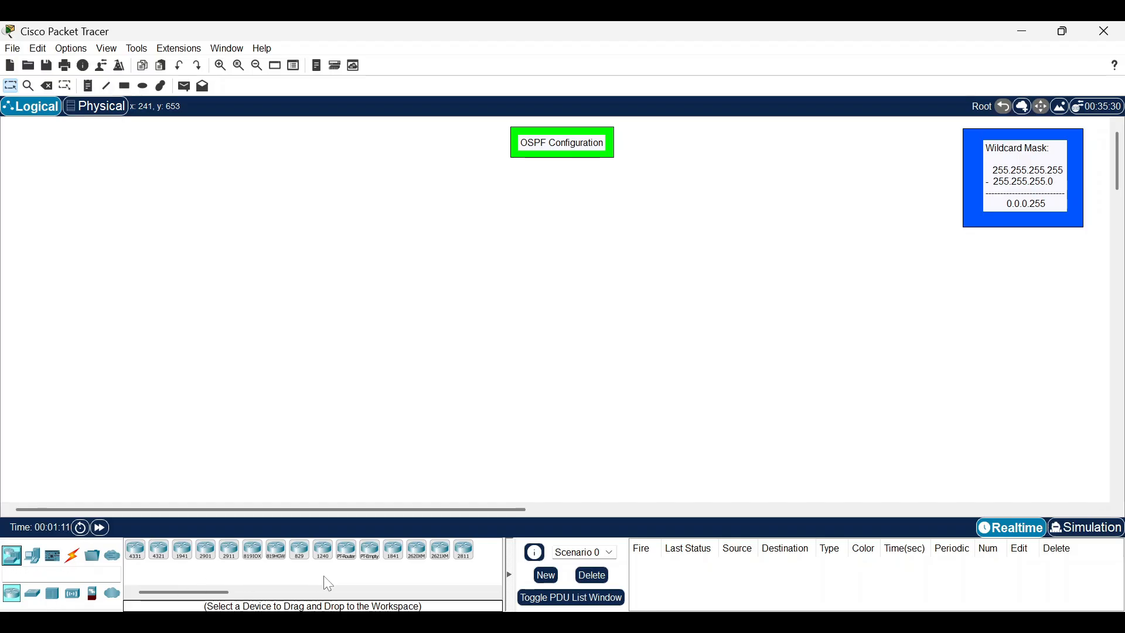
left_click(346, 550)
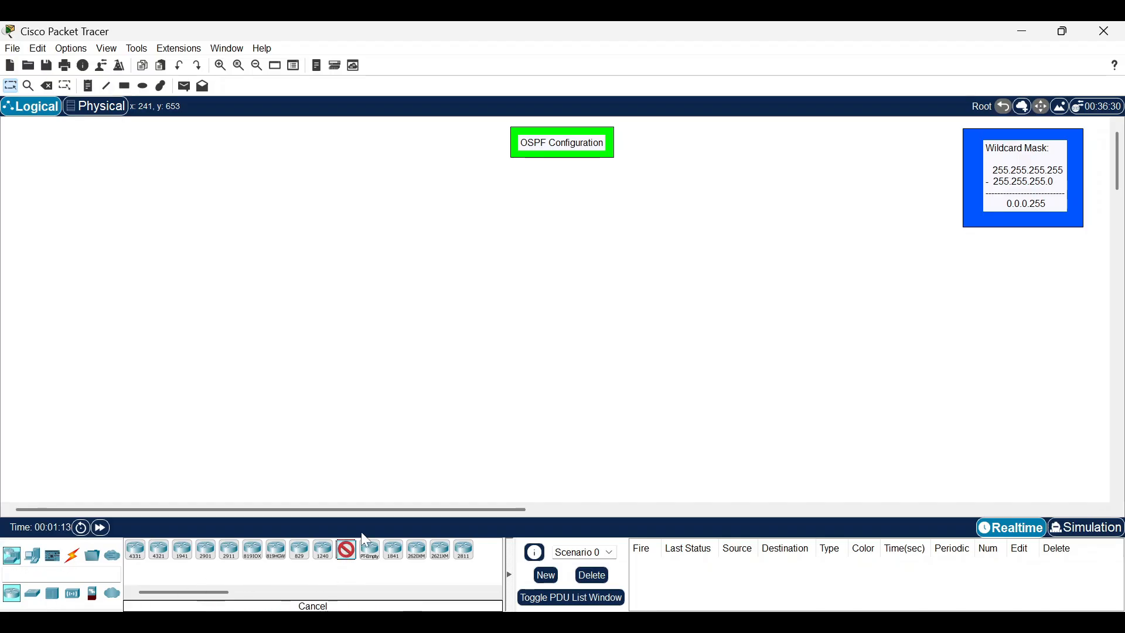
left_click(571, 319)
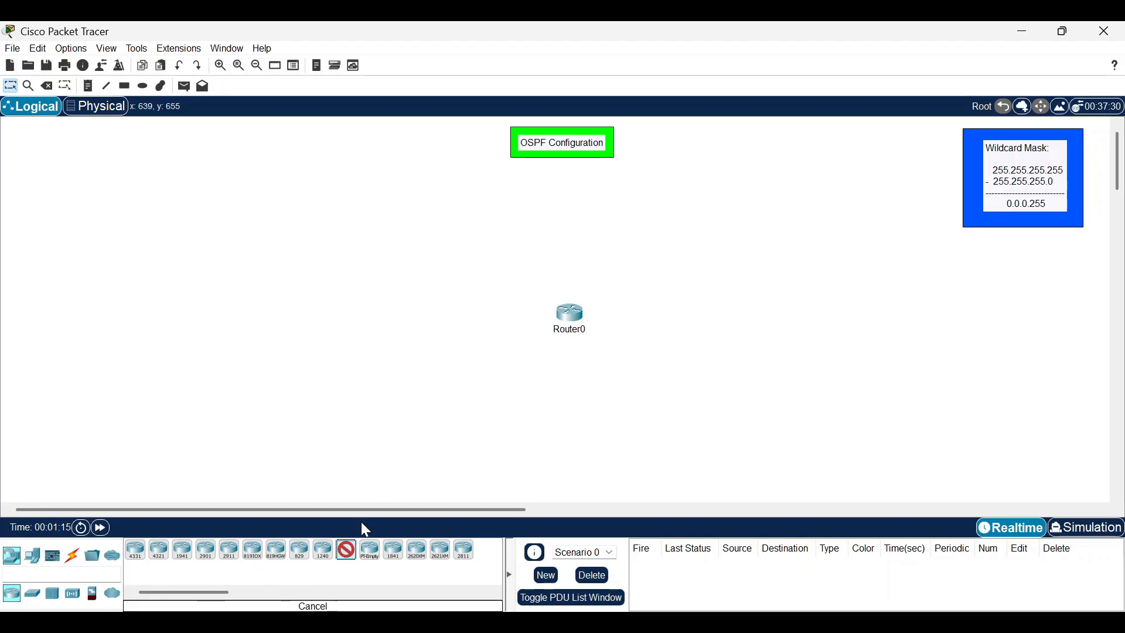
left_click(437, 232)
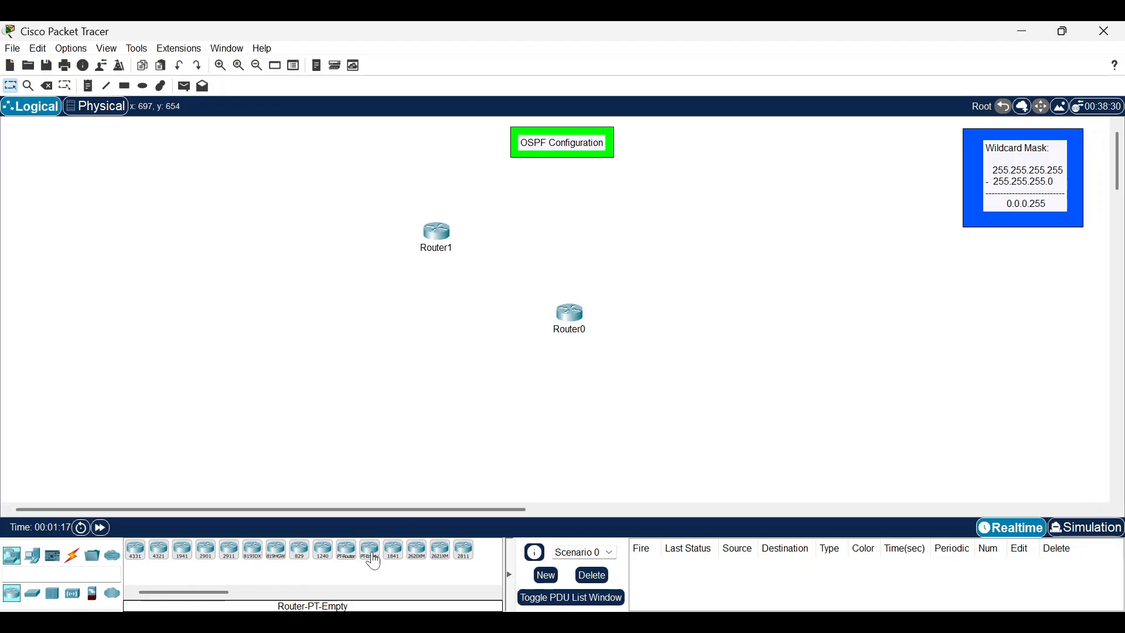
left_click(347, 551)
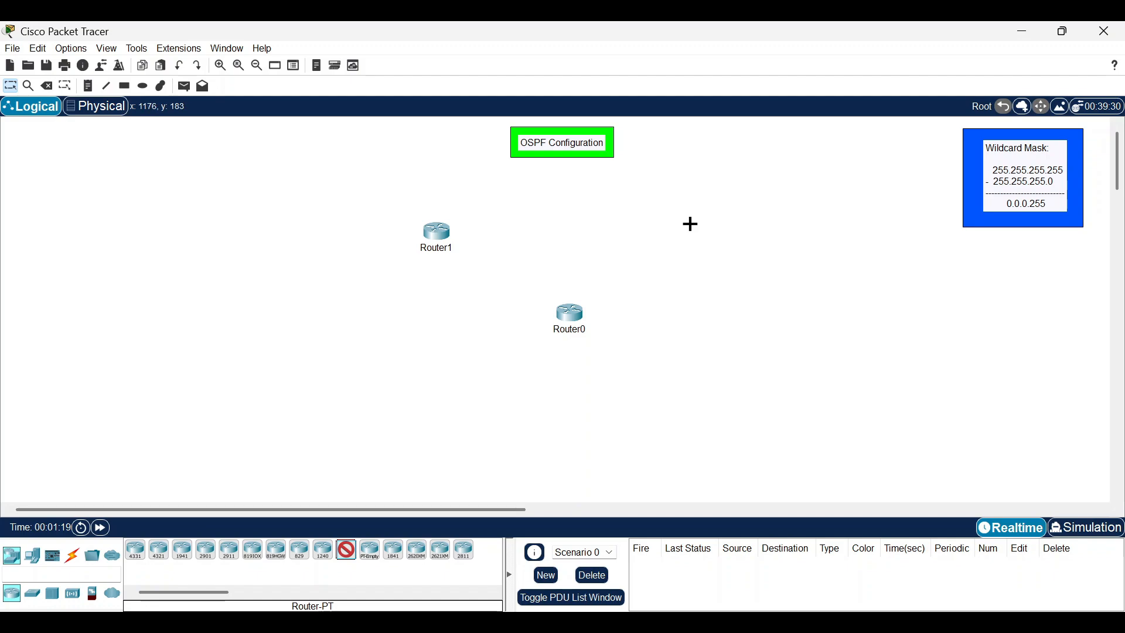
left_click(713, 219)
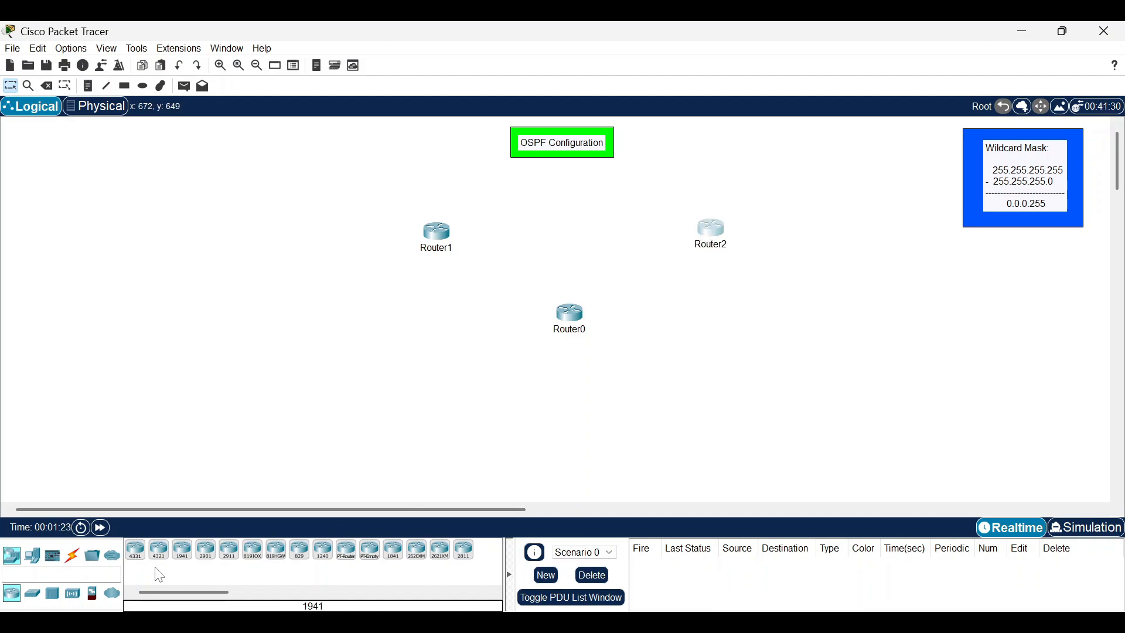
Place two Switch-PT devices on the workspace, one below Router1 and one below Router2
left_click(33, 593)
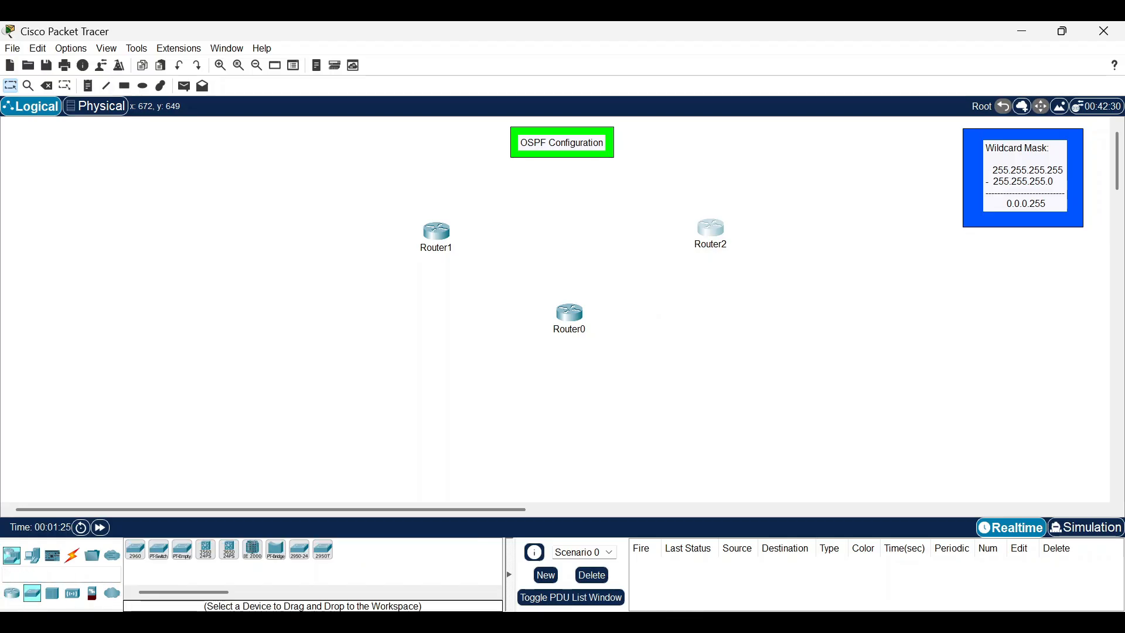
left_click(159, 550)
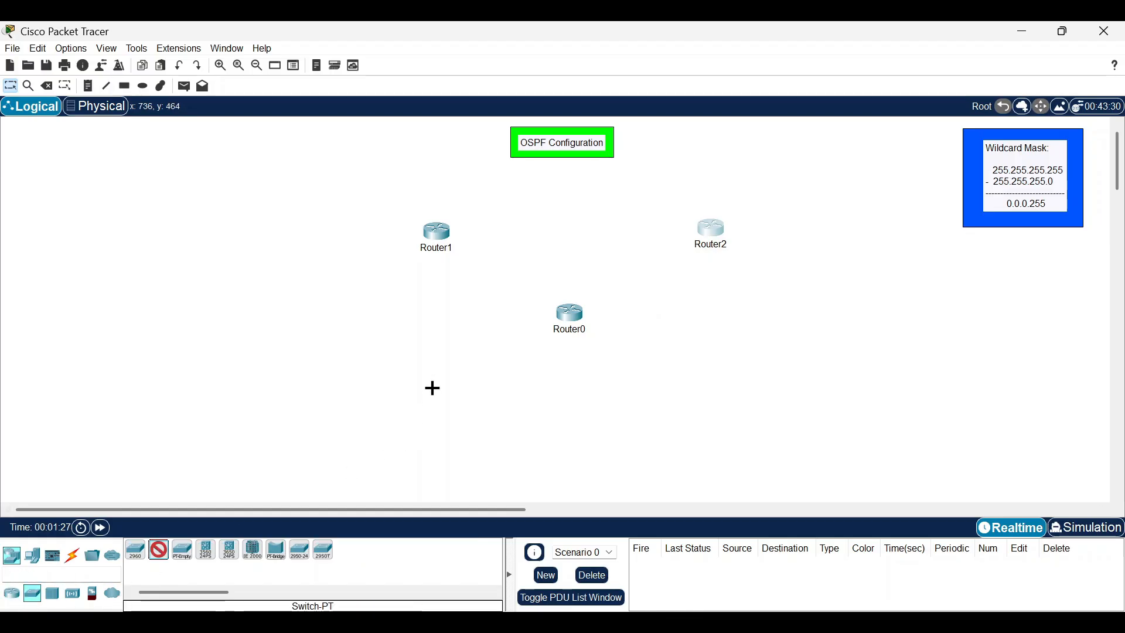
left_click(440, 383)
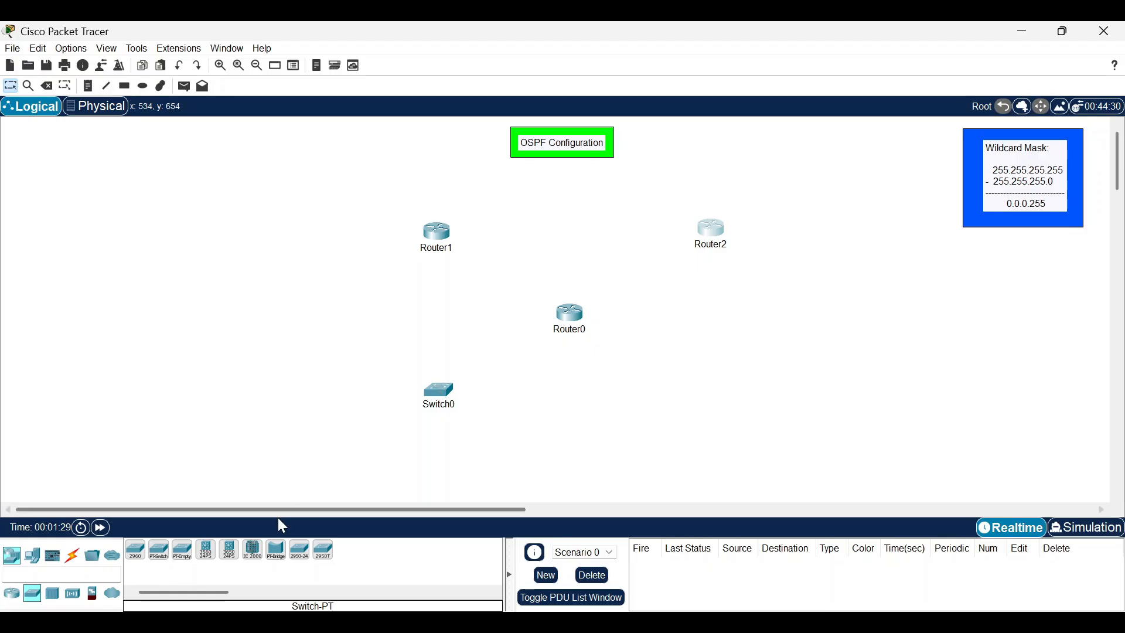
left_click(723, 374)
left_click_drag(731, 381, 731, 391)
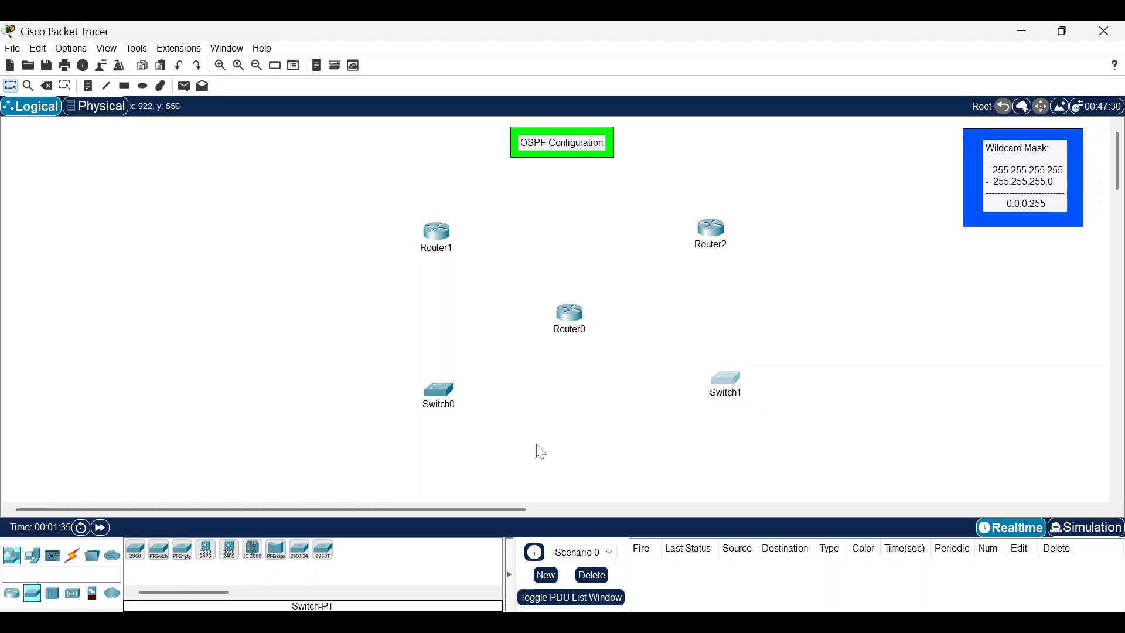
Place two PCs on the workspace, one below Switch0 and one below Switch1
left_click(32, 554)
left_click_drag(138, 558, 439, 467)
left_click_drag(139, 557, 730, 466)
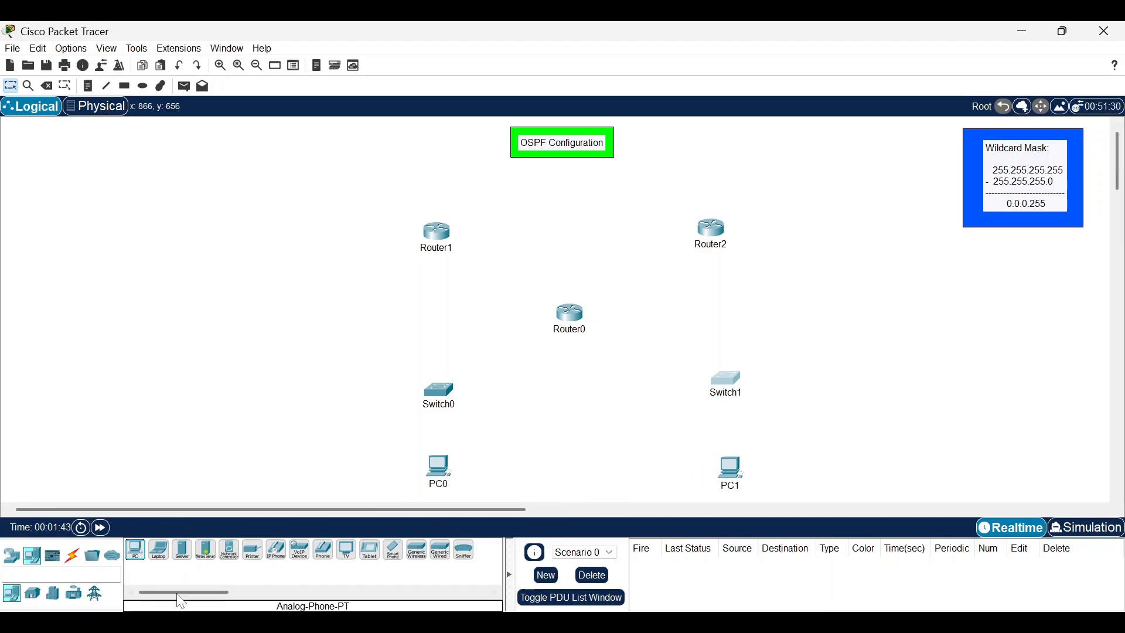
Cable PC0 to Switch0 and PC1 to Switch1 using the automatically chosen connection type
left_click(79, 564)
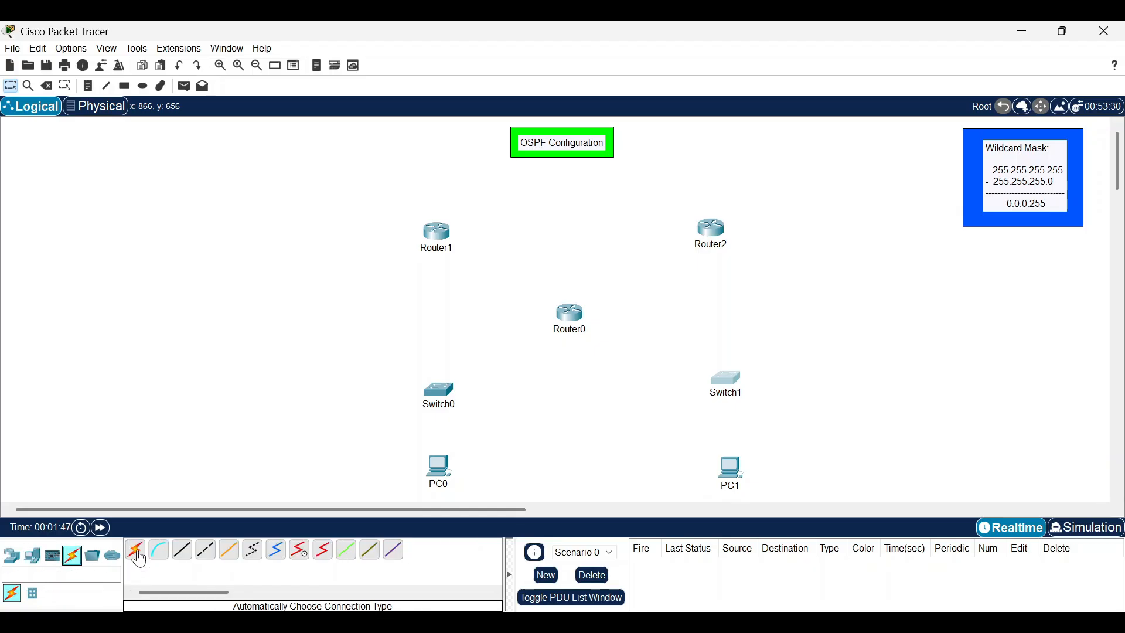
left_click(136, 556)
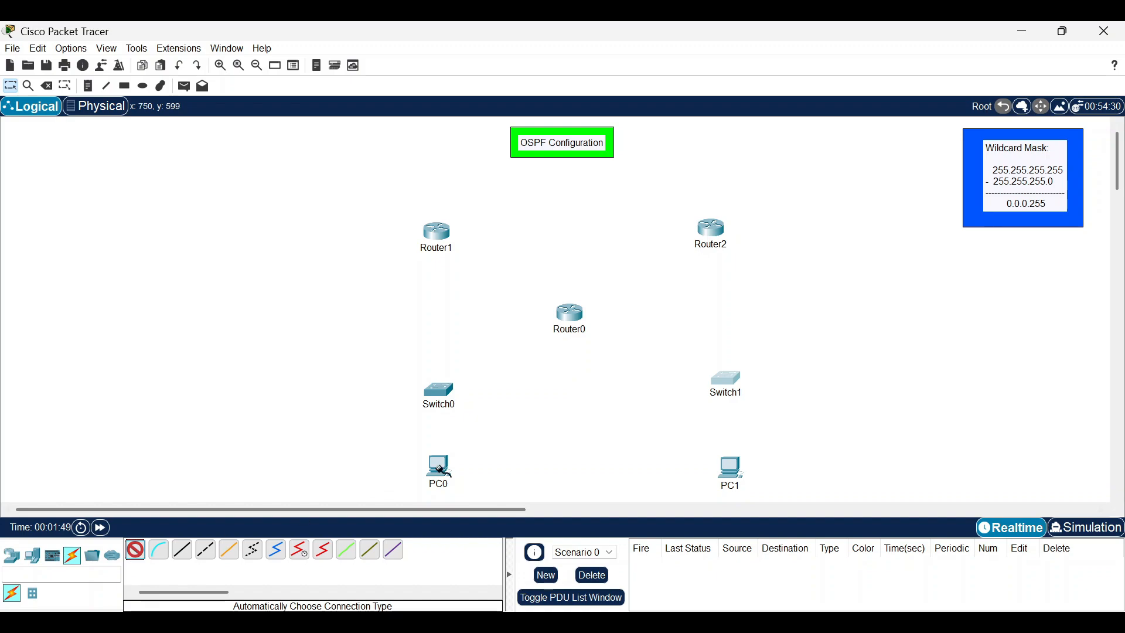
left_click(439, 469)
left_click(444, 396)
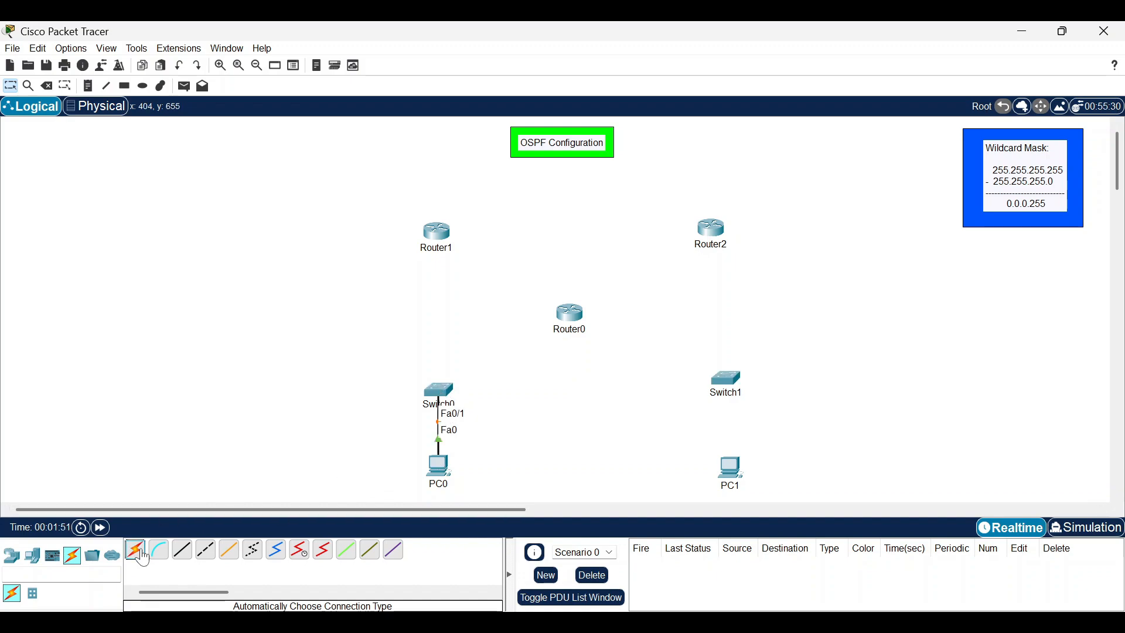
left_click(732, 466)
left_click(727, 380)
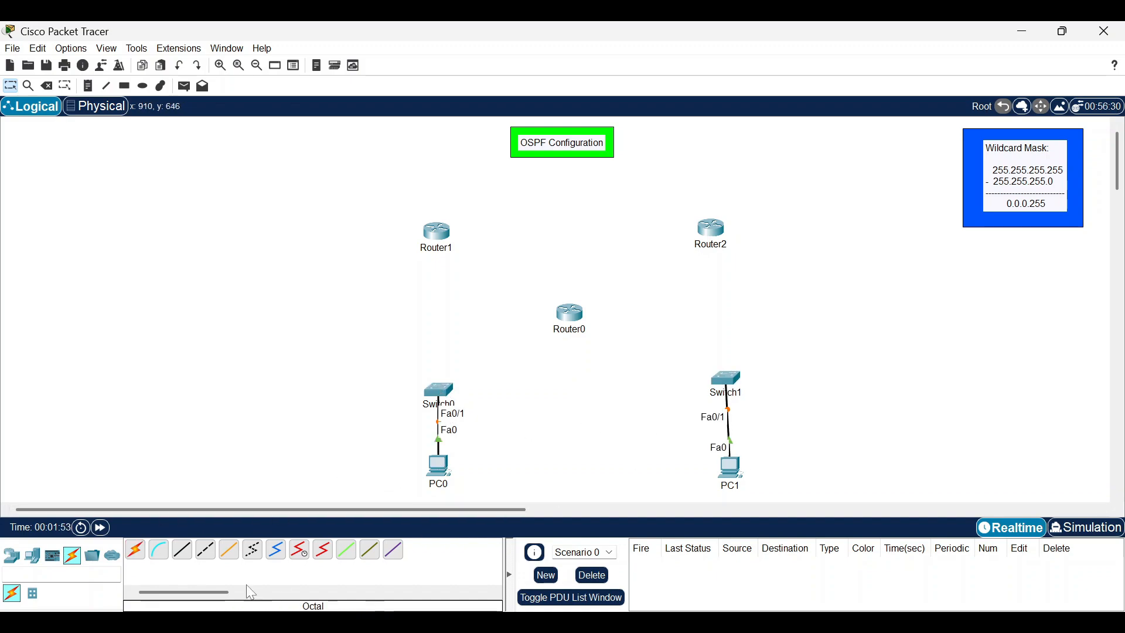
Cable Router1 to Switch0 and Router2 to Switch1 using the automatically chosen connection type
left_click(441, 244)
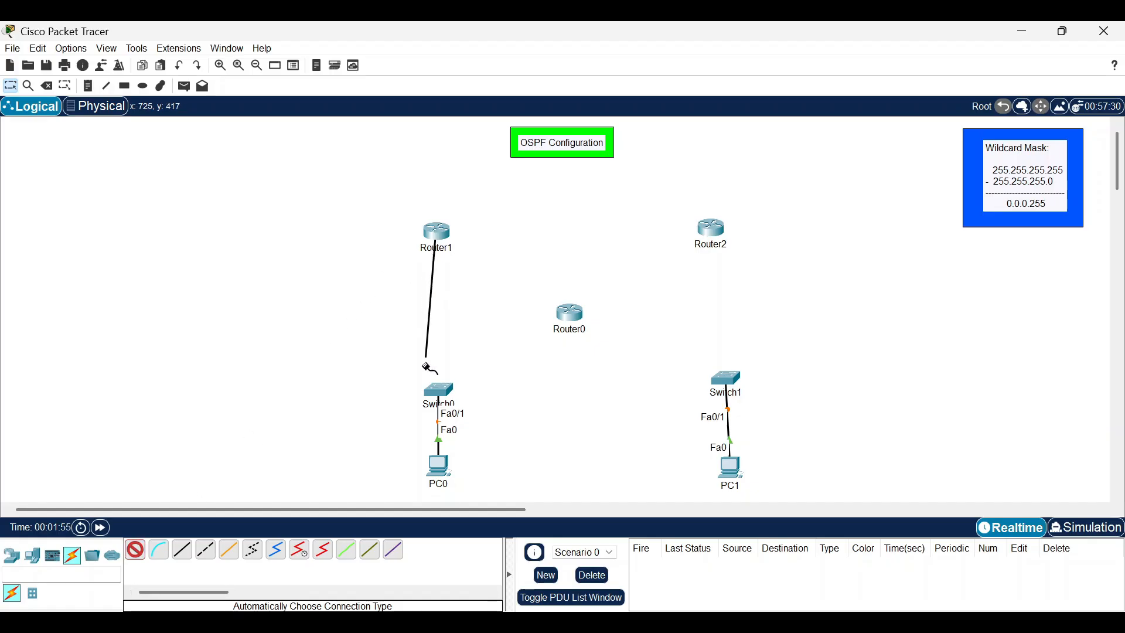
left_click(441, 393)
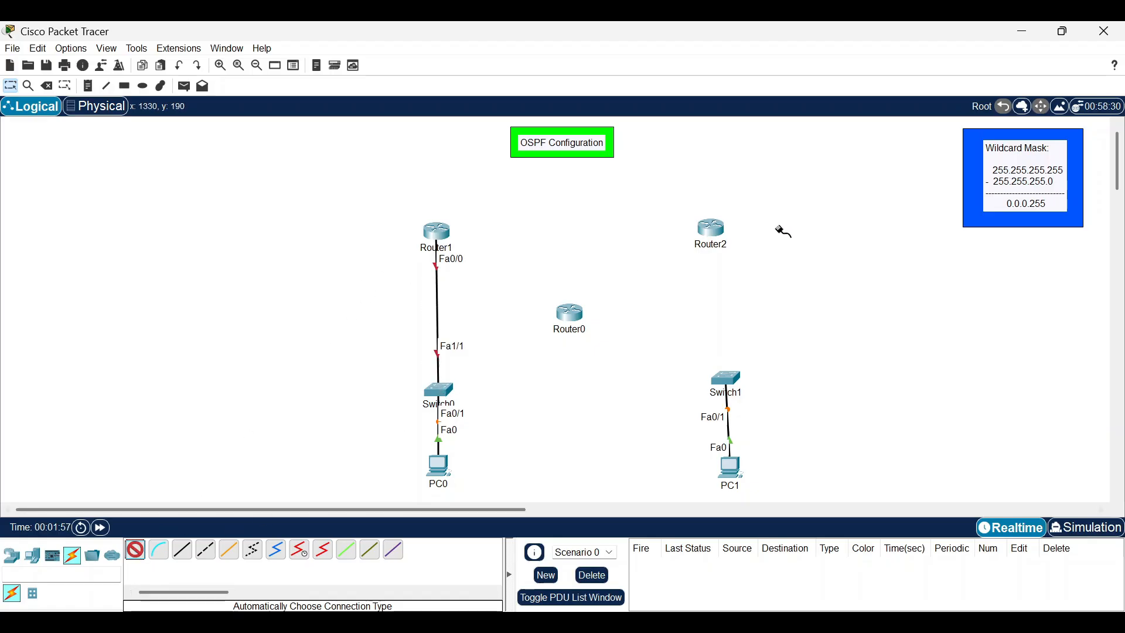
left_click(712, 239)
left_click(726, 380)
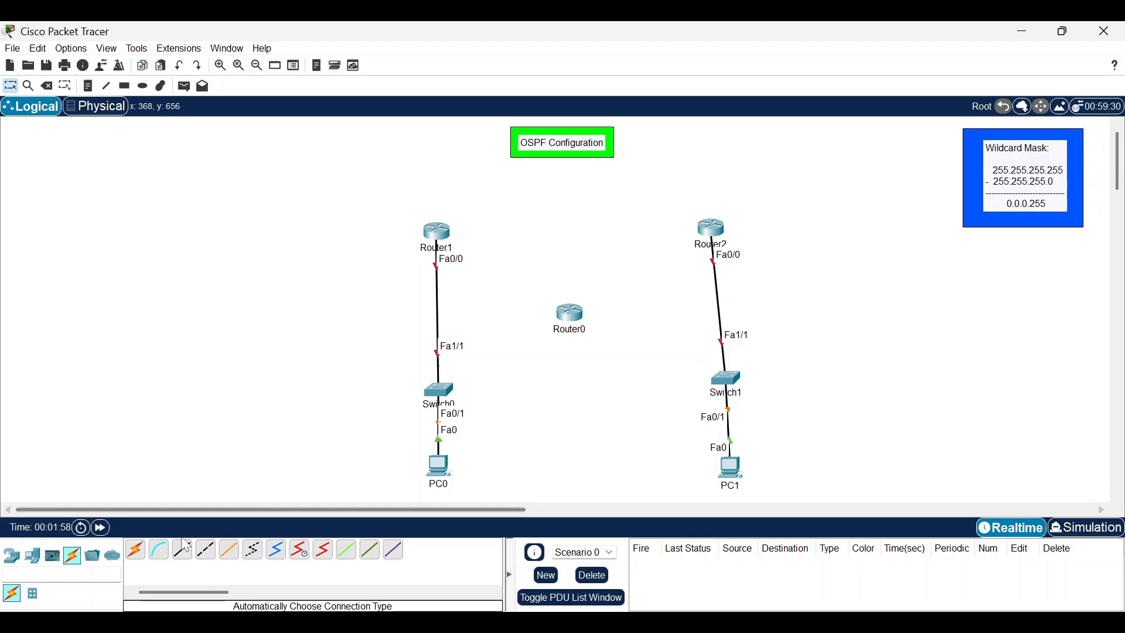
Link the three routers in a triangle with automatic connections: Router1 to Router0, Router2 to Router0, and Router1 to Router2
left_click(135, 551)
left_click(445, 241)
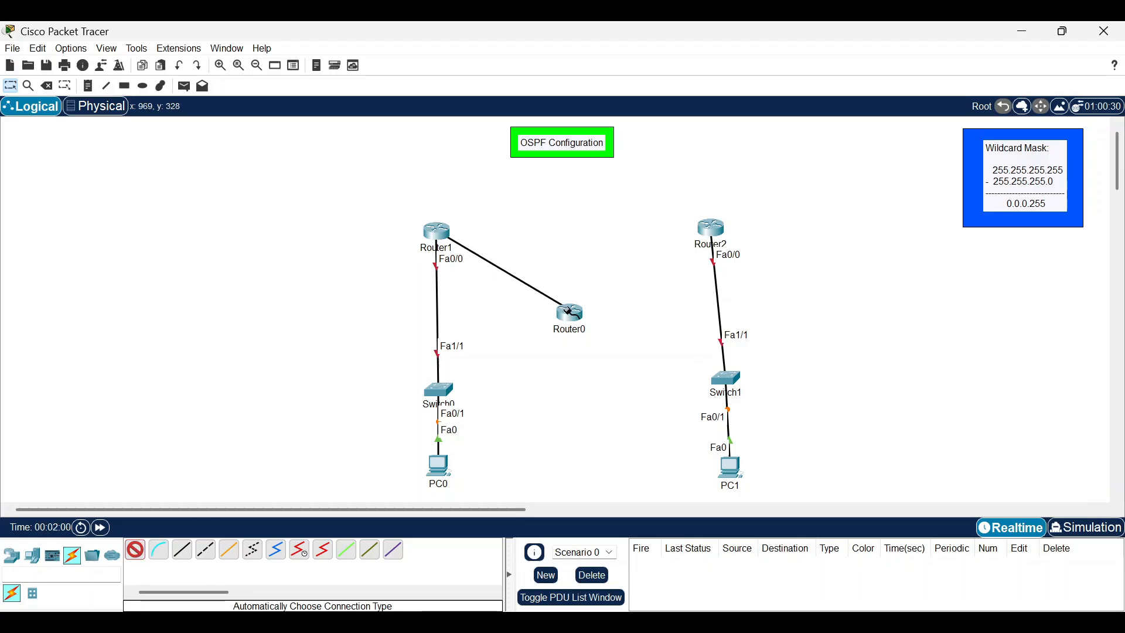
left_click(569, 316)
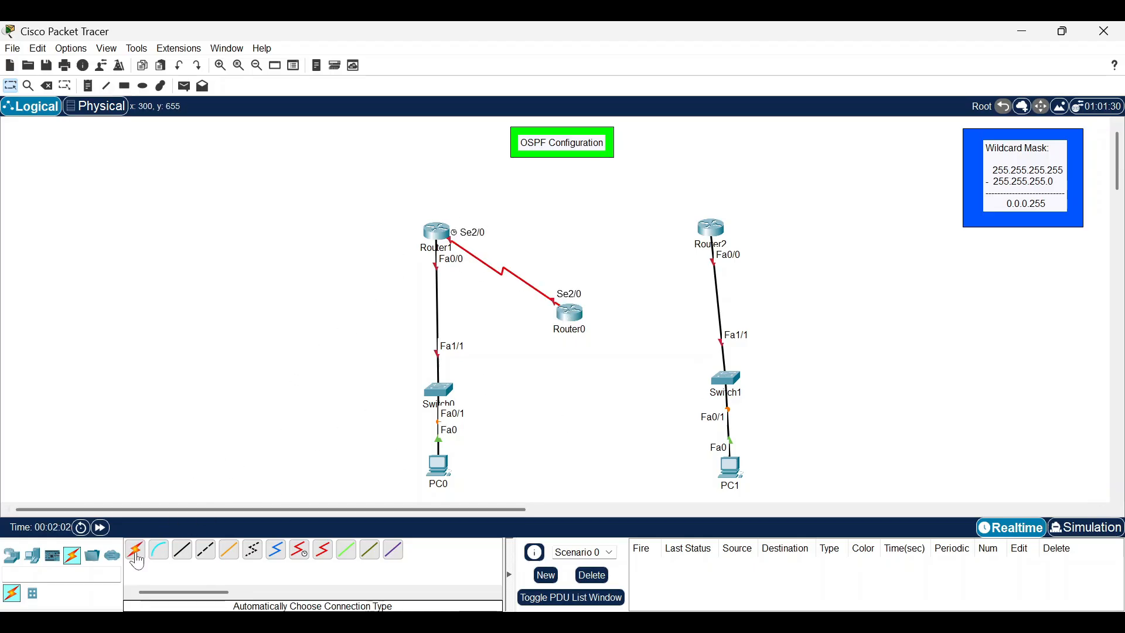
left_click(707, 232)
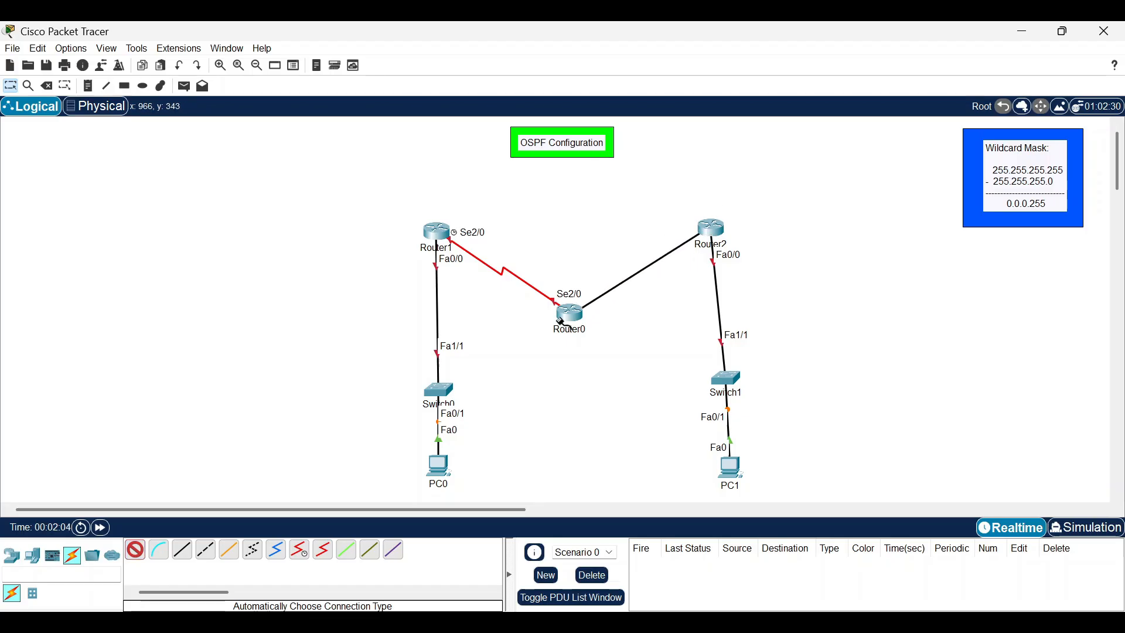
left_click(579, 317)
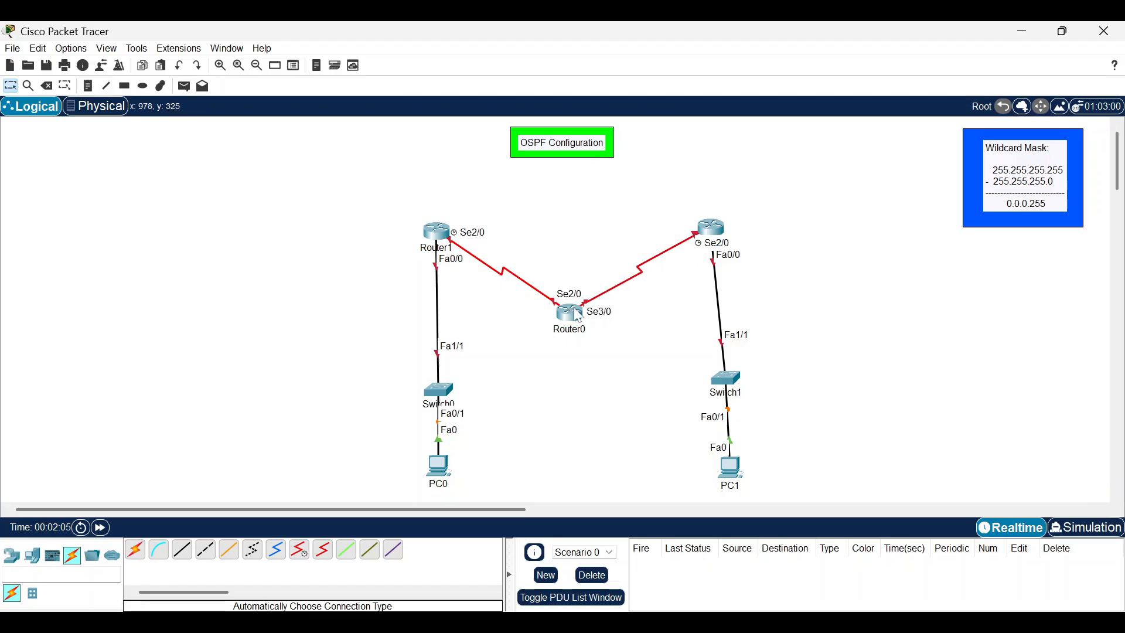
left_click(141, 538)
left_click(438, 231)
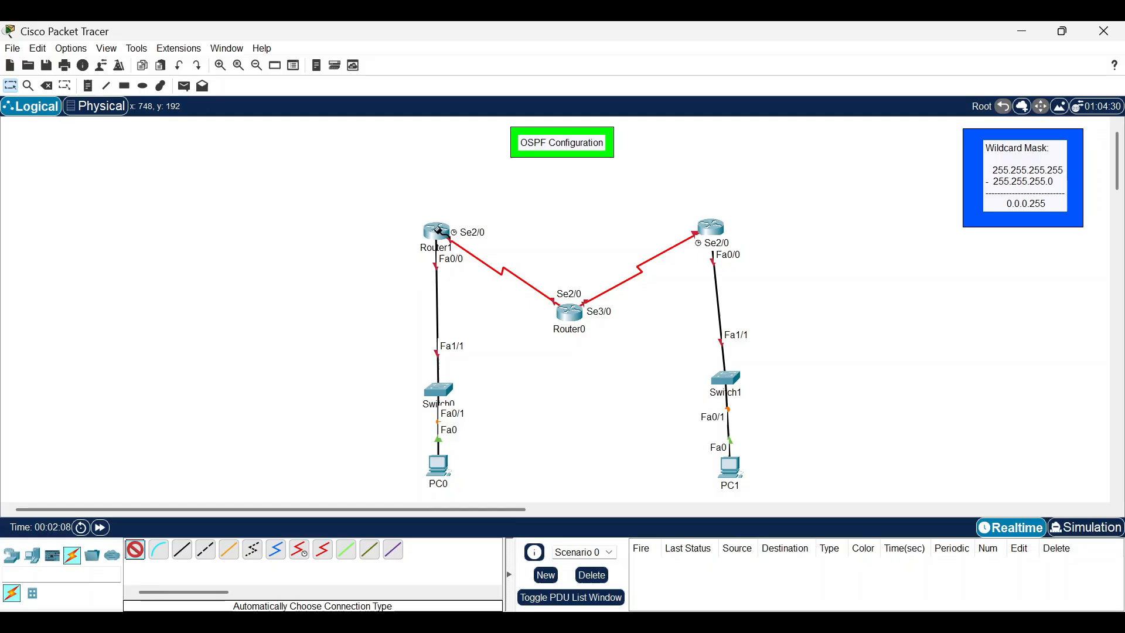
left_click(711, 231)
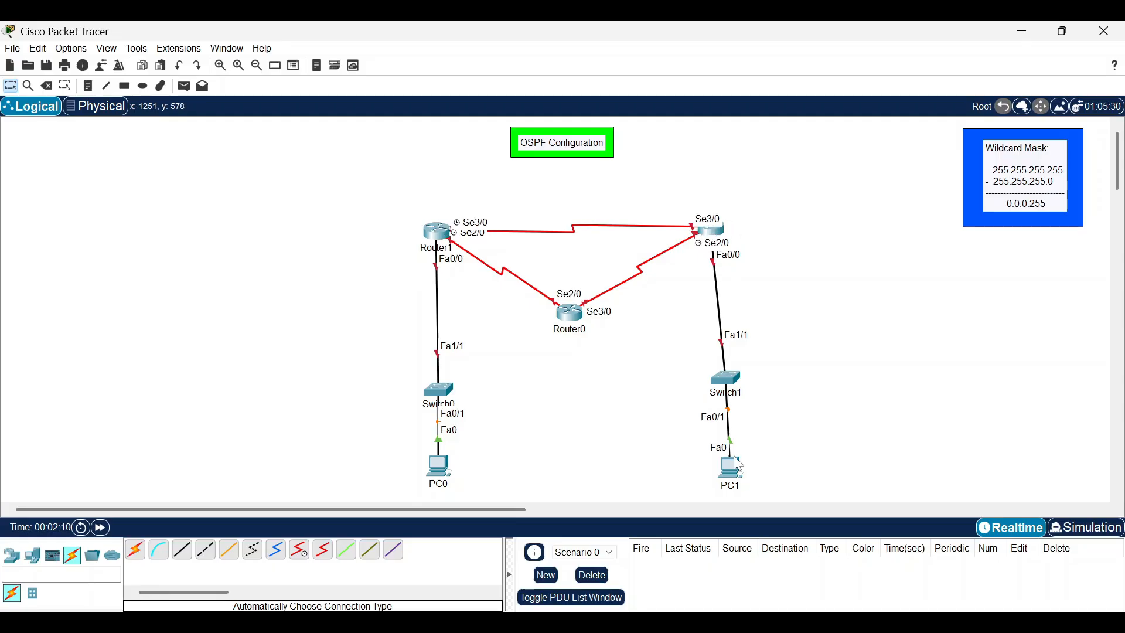
Shift PC1 and Switch1 slightly to line them up below Router2
left_click_drag(740, 464, 735, 468)
left_click_drag(739, 387, 732, 388)
scroll(779, 354, "down", 1)
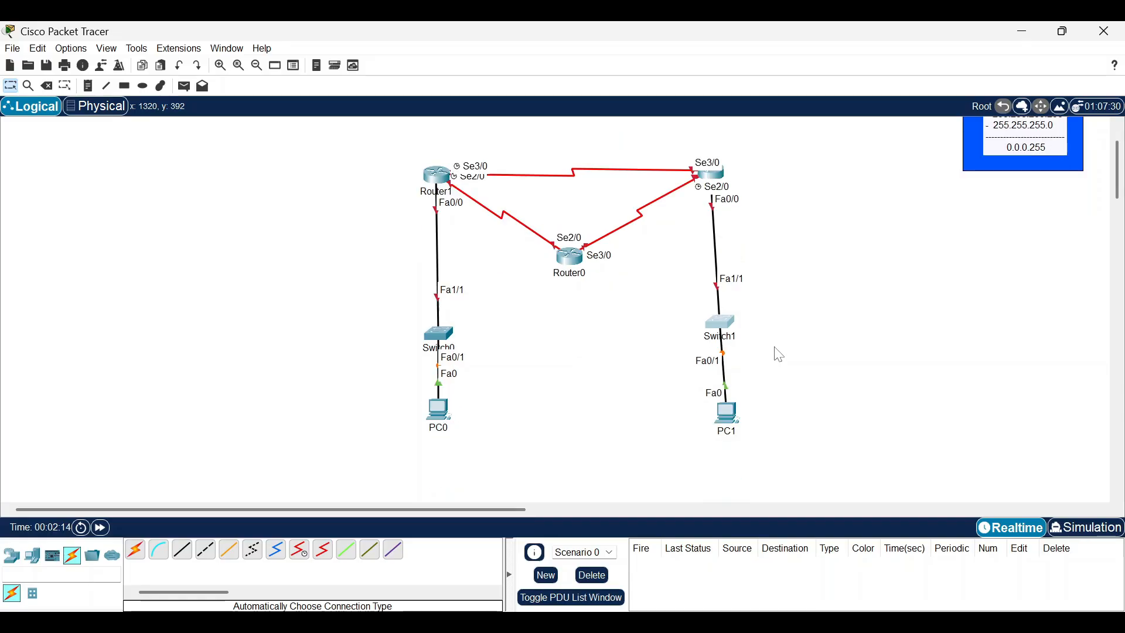
scroll(779, 355, "up", 1)
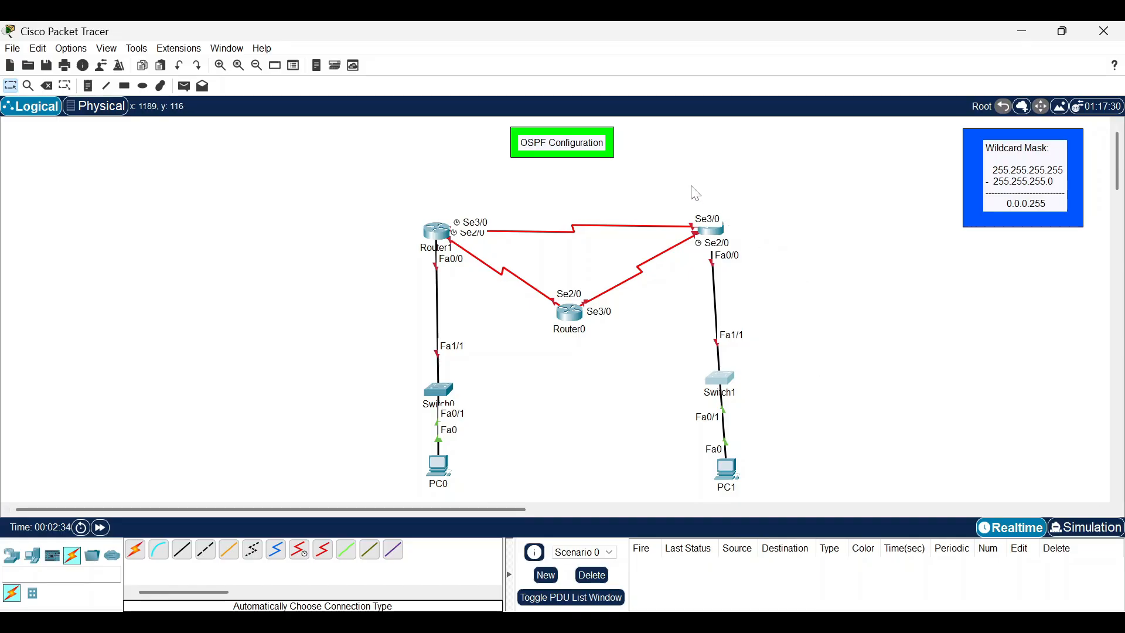
Add a note "Network A: 192.168.1.0" beside the Router1–Switch0 link and place a copy beside the Router2–Switch1 link
left_click(88, 86)
left_click(364, 307)
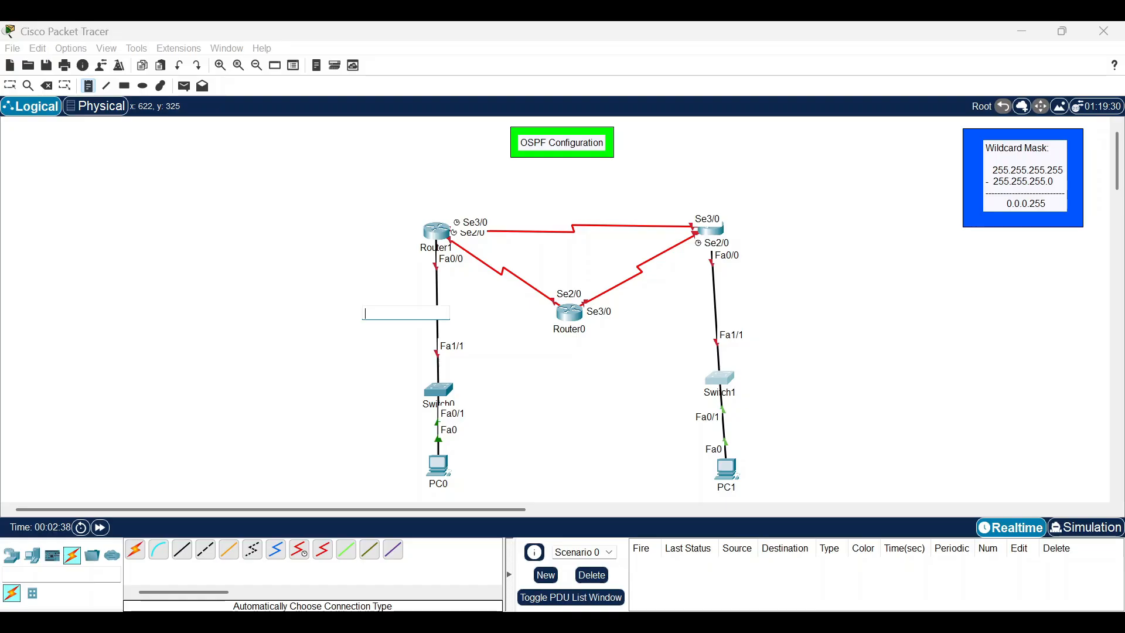
type("Networ")
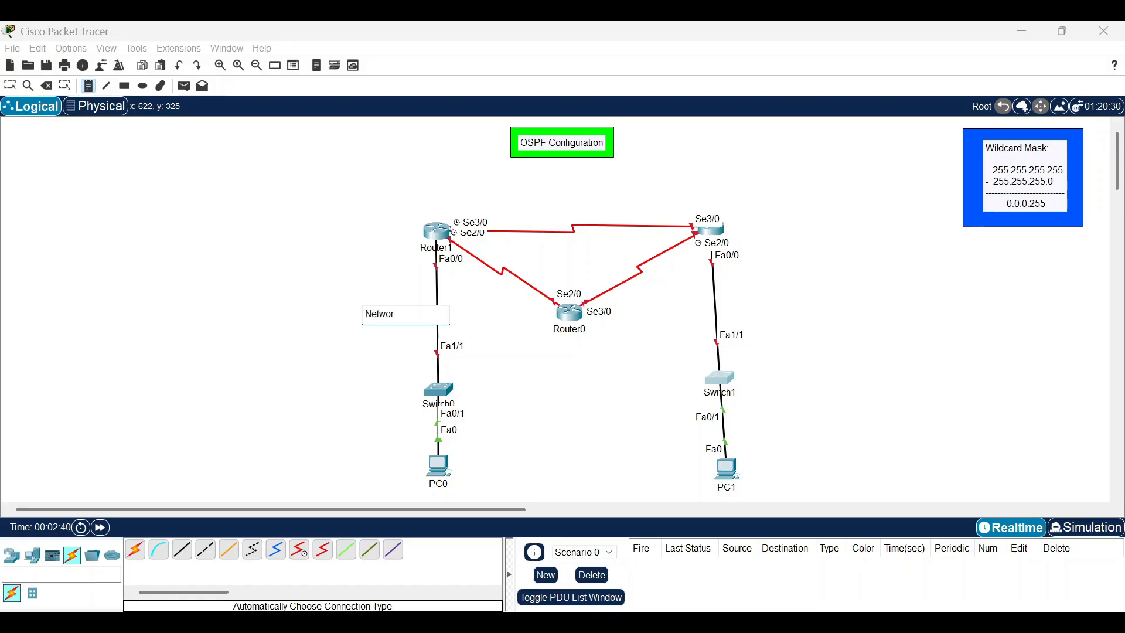
type("k A:")
key("Return")
type("192.168.1.0")
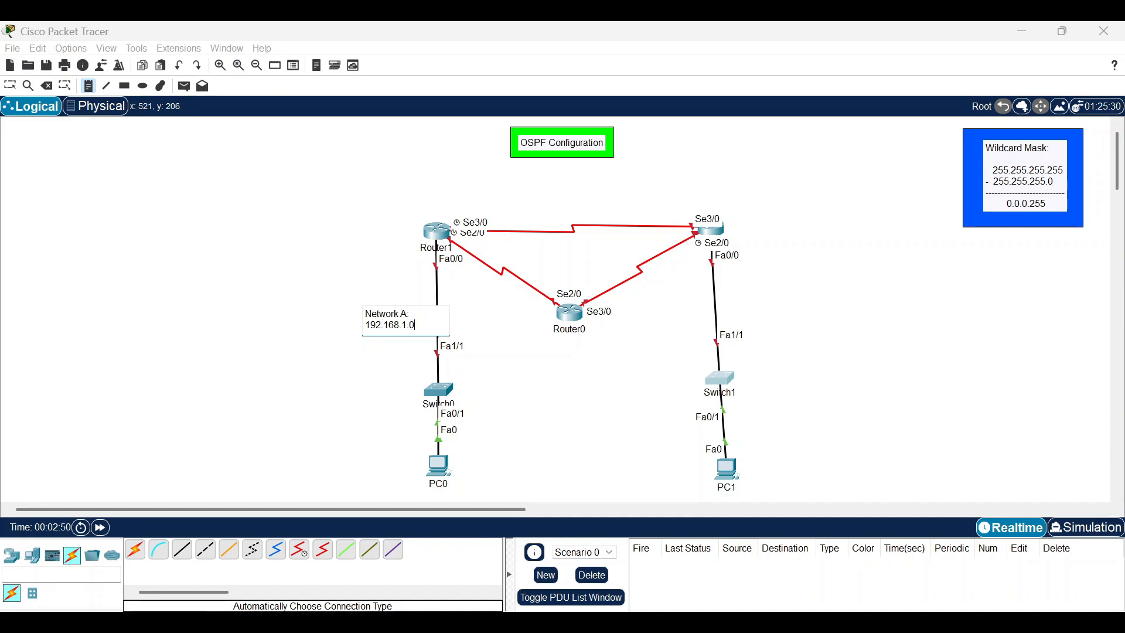
key("Escape")
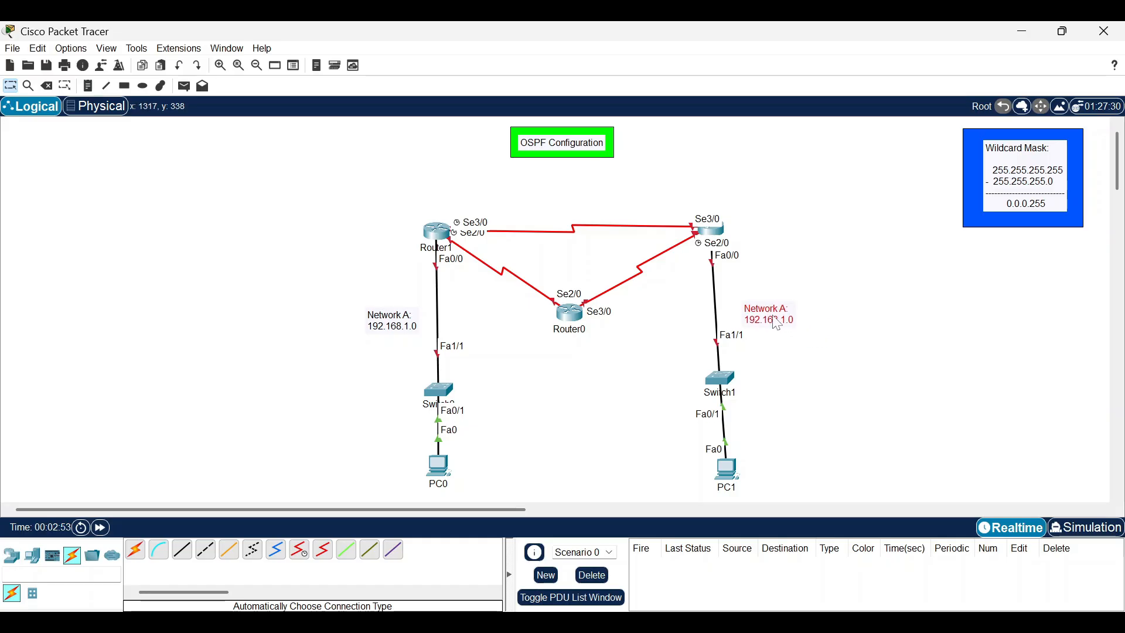
Change the copied note beside the Router2–Switch1 link to "Network B: 192.165.1.0"
left_click(742, 307)
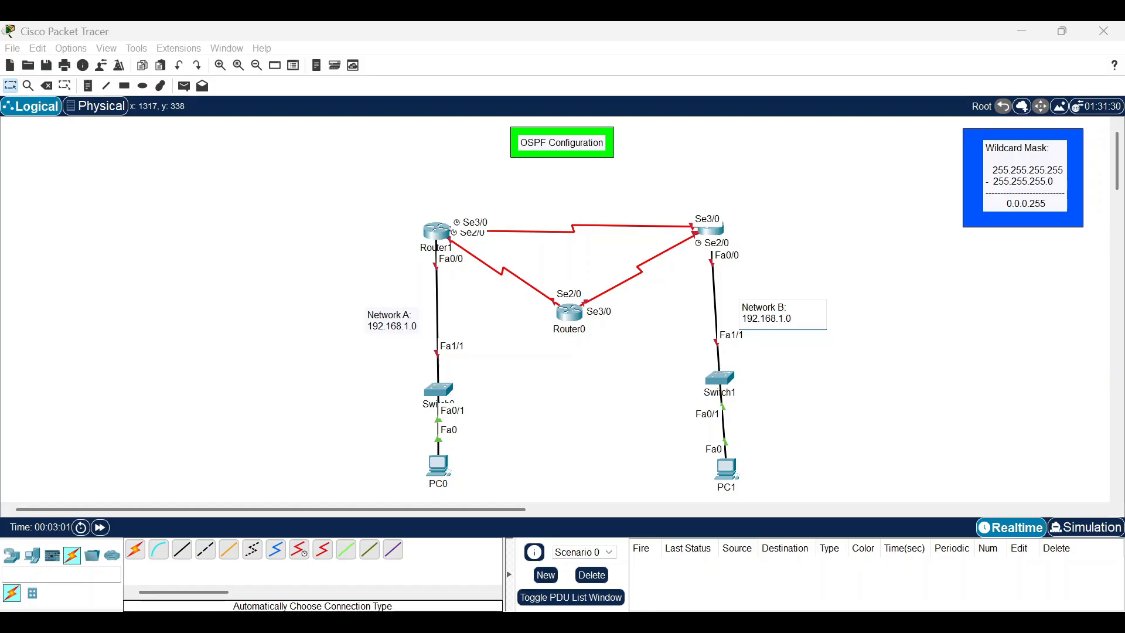
key("BackSpace")
left_click(688, 30)
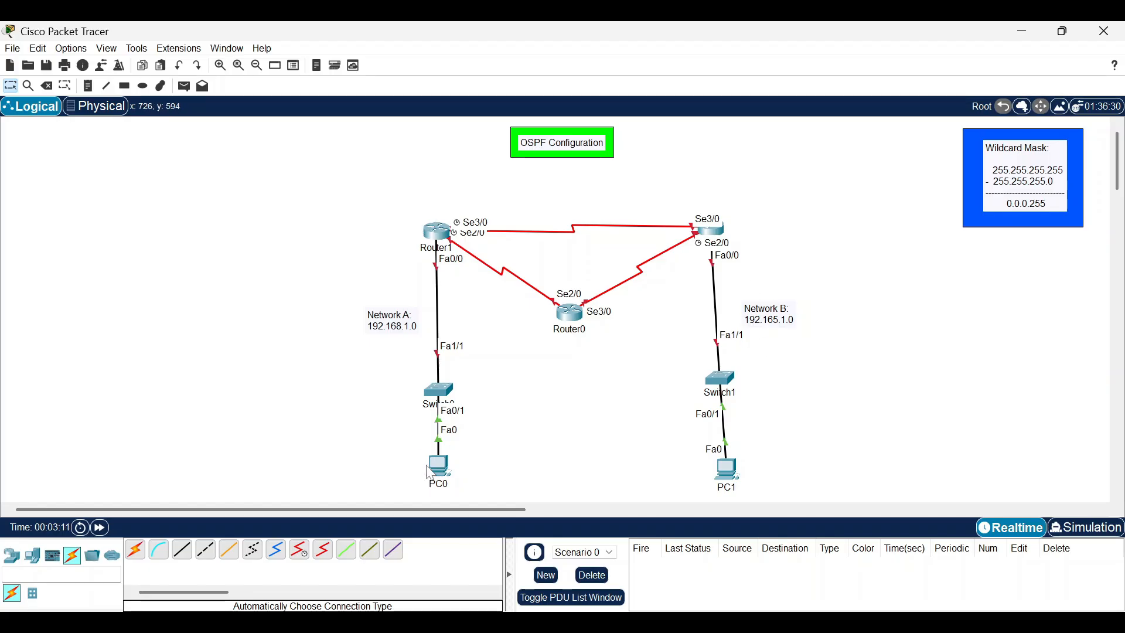
Configure Router1's FastEthernet0/0 with IPv4 address 192.168.1.1 and subnet mask 255.255.255.0, and turn the port on
mouse_move(429, 470)
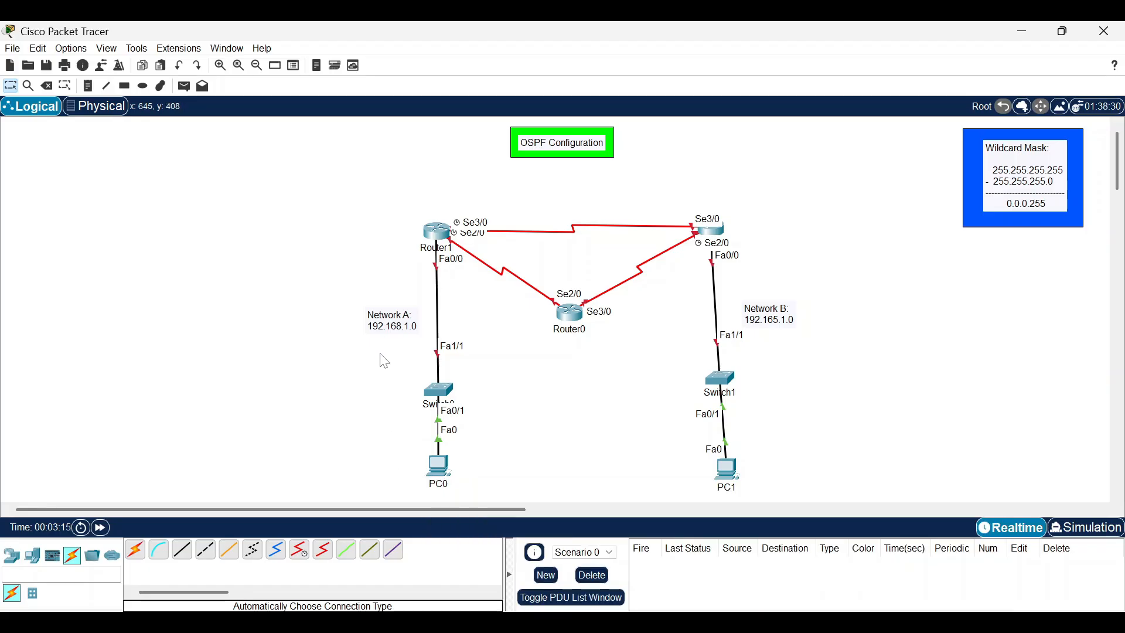
left_click(437, 234)
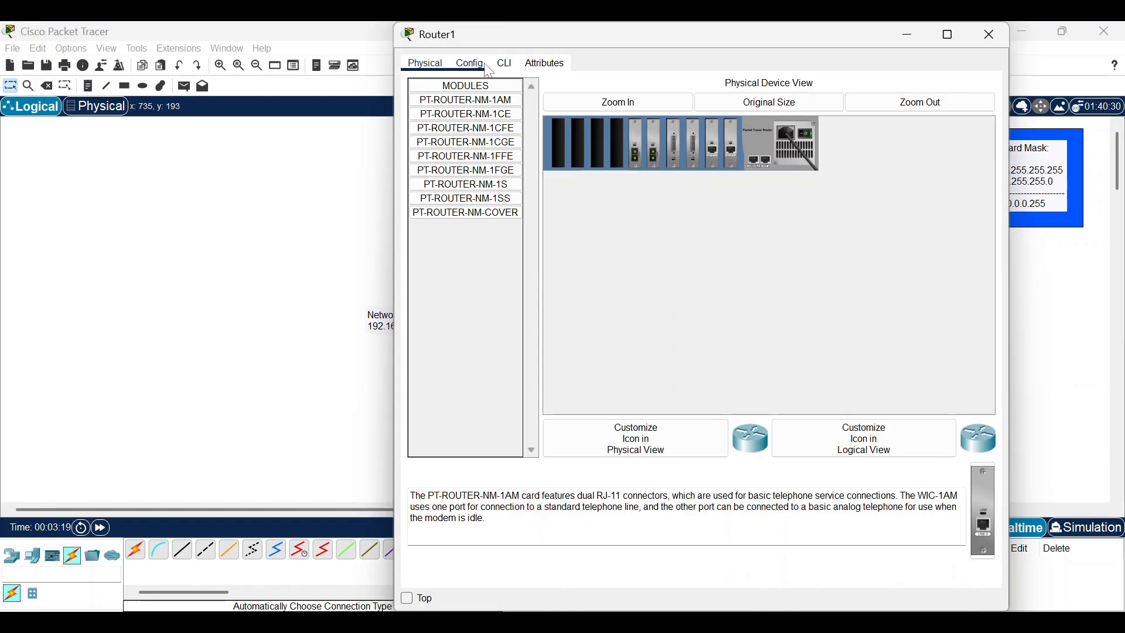
left_click_drag(513, 30, 868, 190)
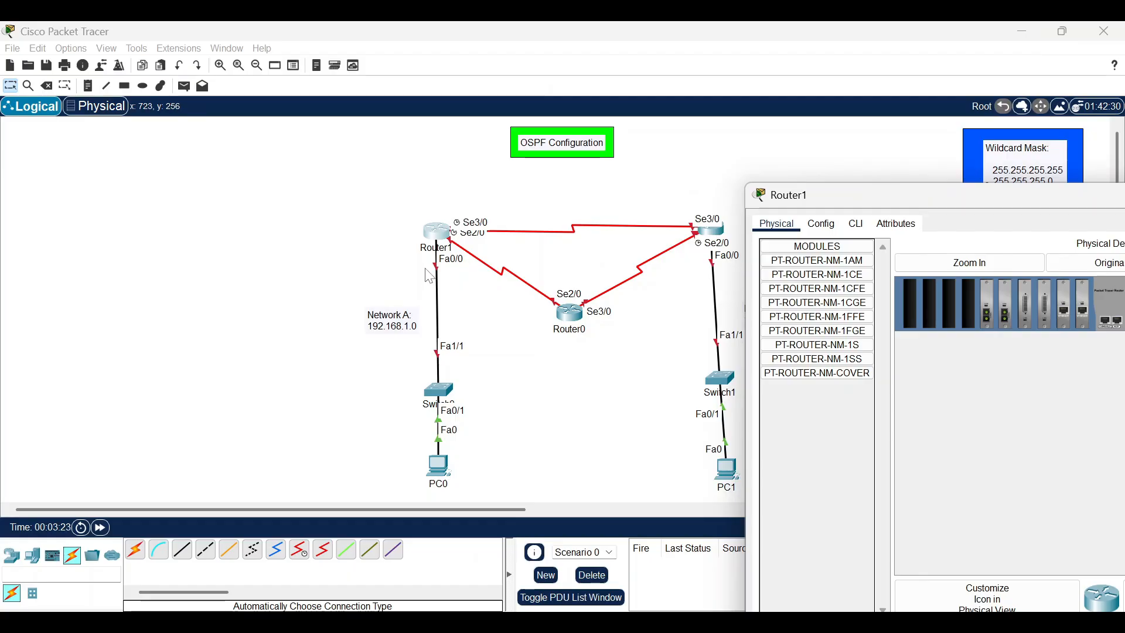
left_click_drag(898, 198, 668, 146)
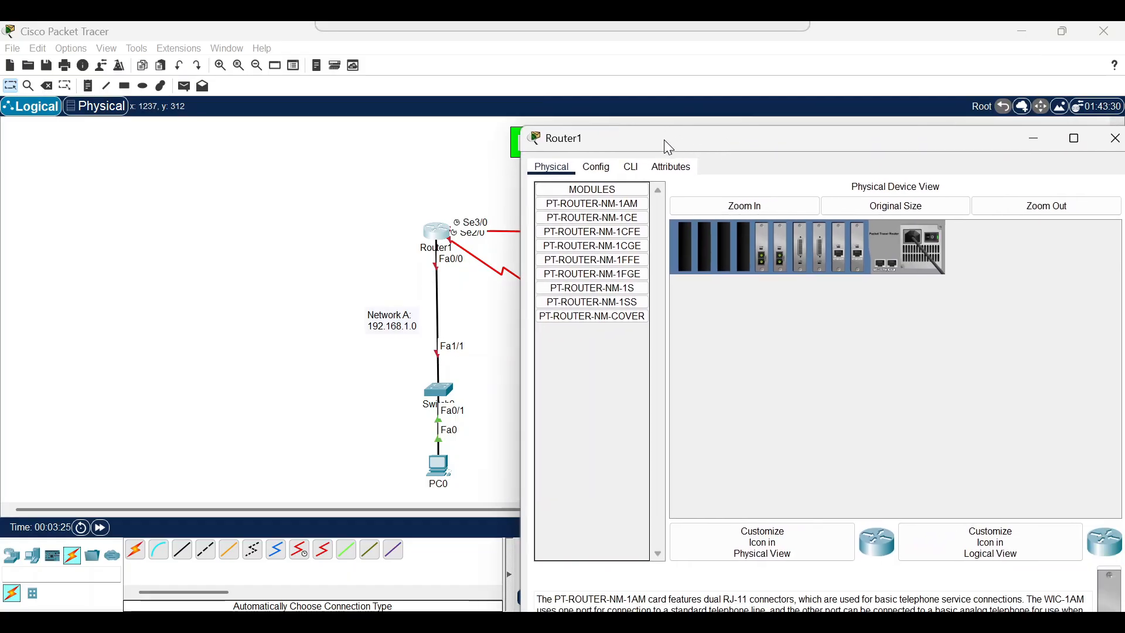
left_click(610, 170)
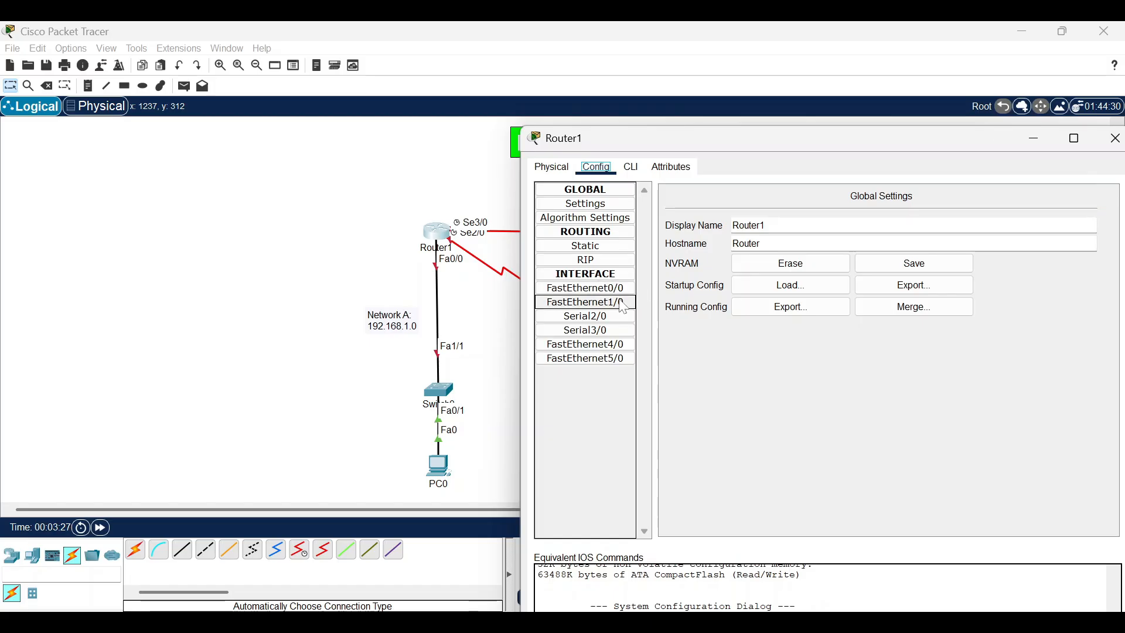
left_click(611, 289)
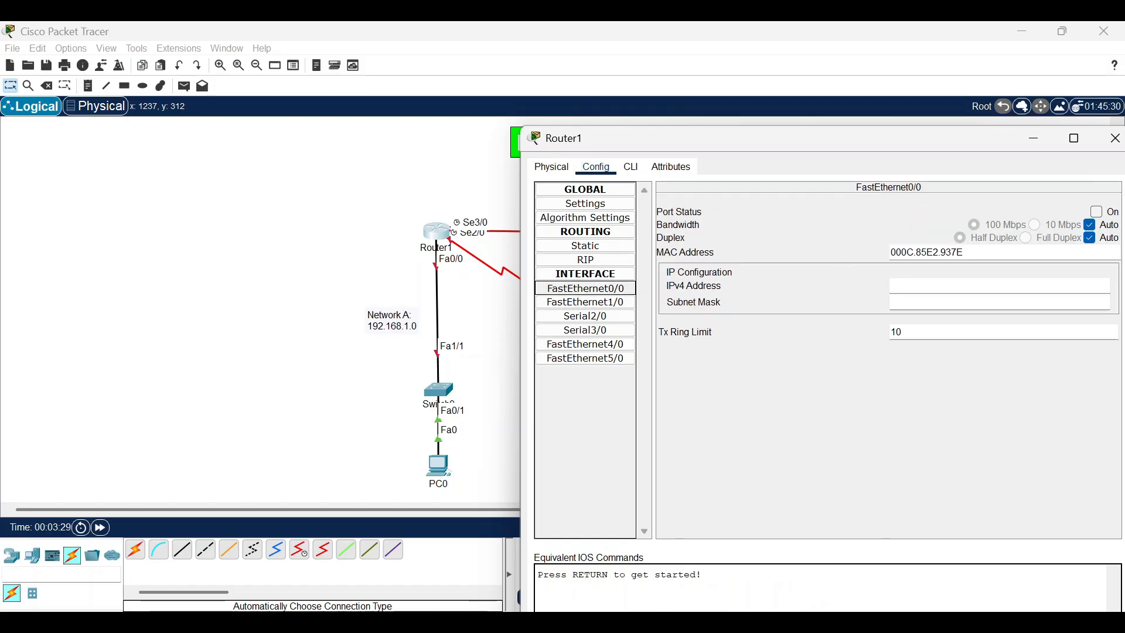
left_click(918, 286)
type("192.")
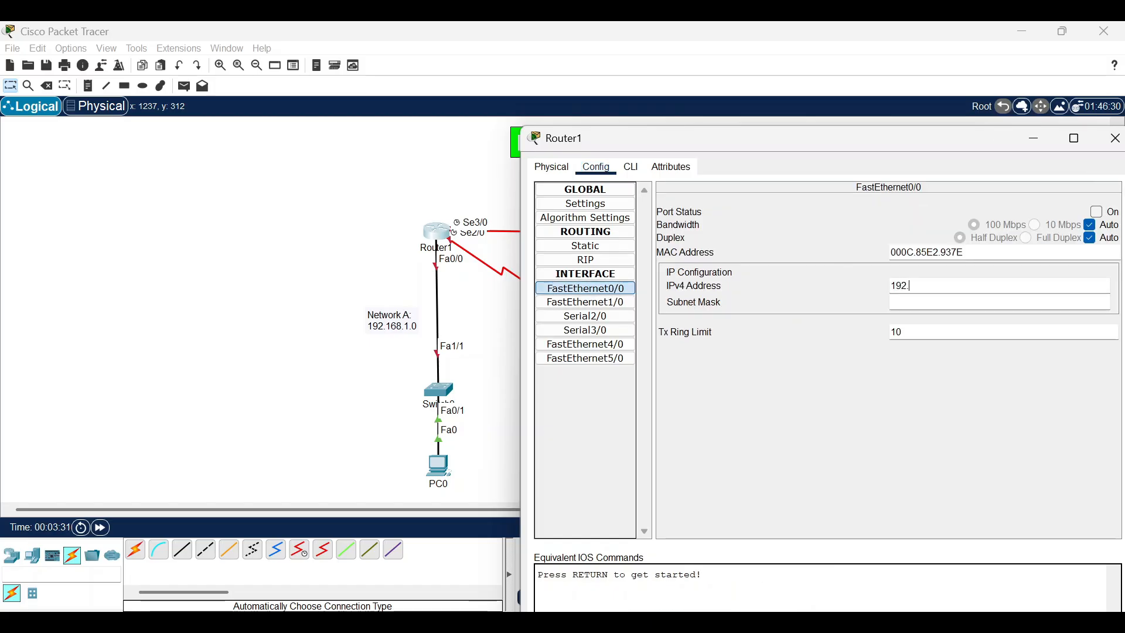
type("168.1.1")
key("Tab")
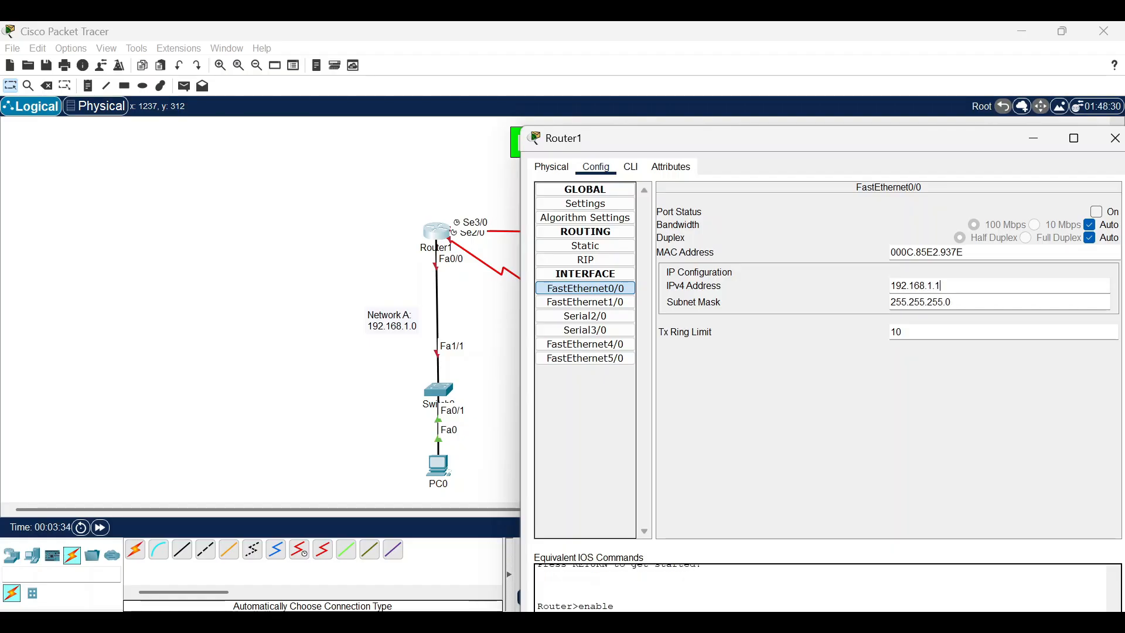
left_click(1097, 211)
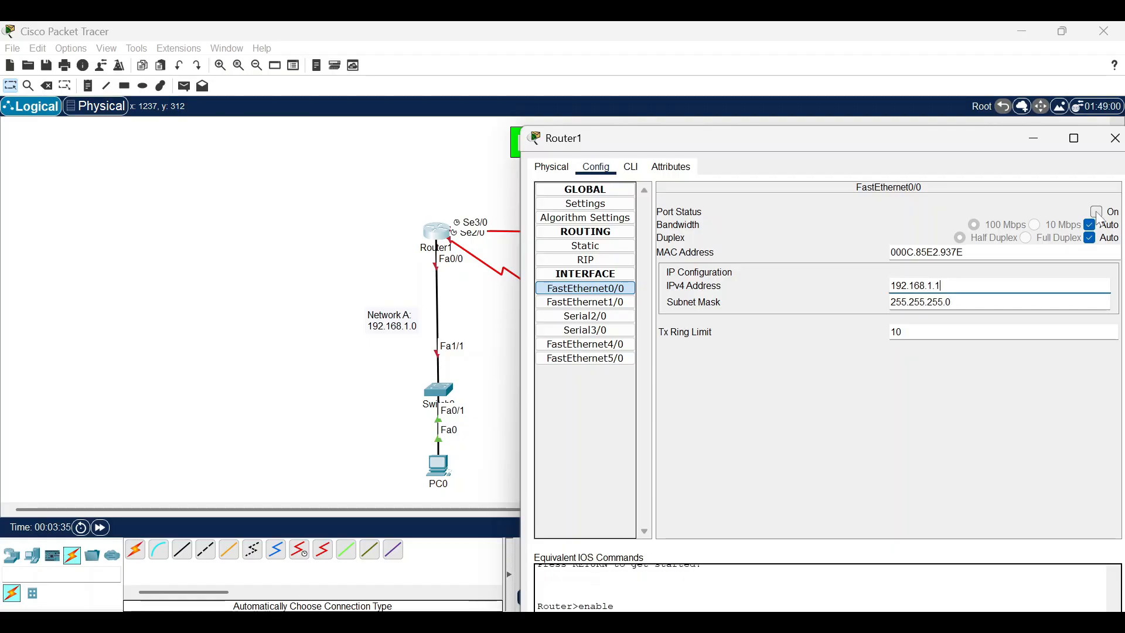
left_click(1115, 141)
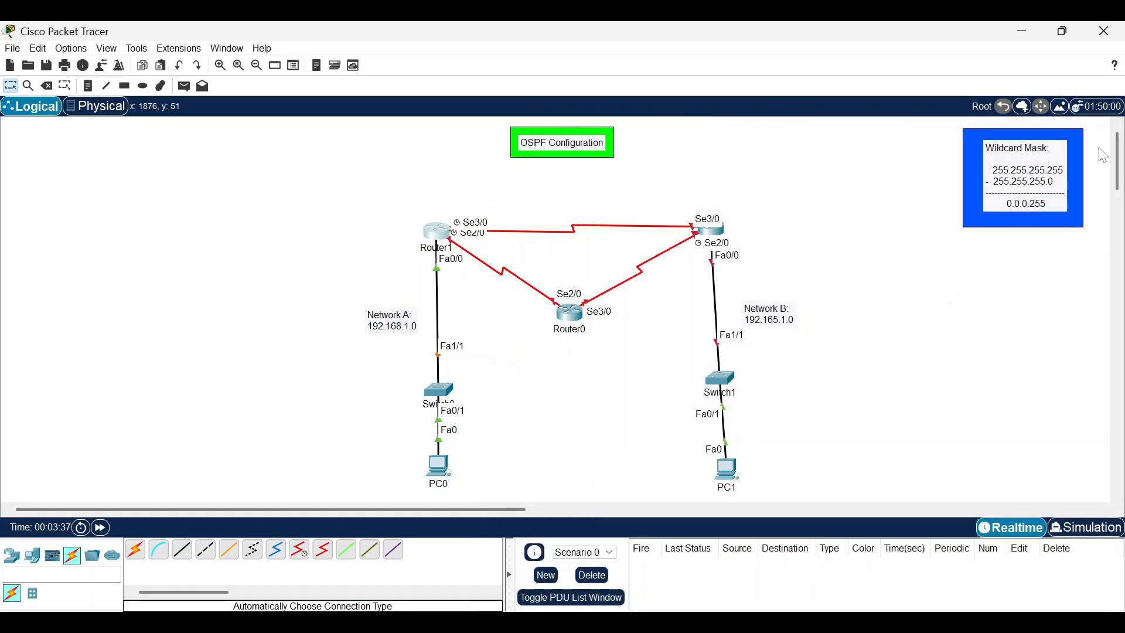
Assign PC0 the static IPv4 address 192.168.1.2 with subnet mask 255.255.255.0
left_click(440, 476)
left_click(514, 63)
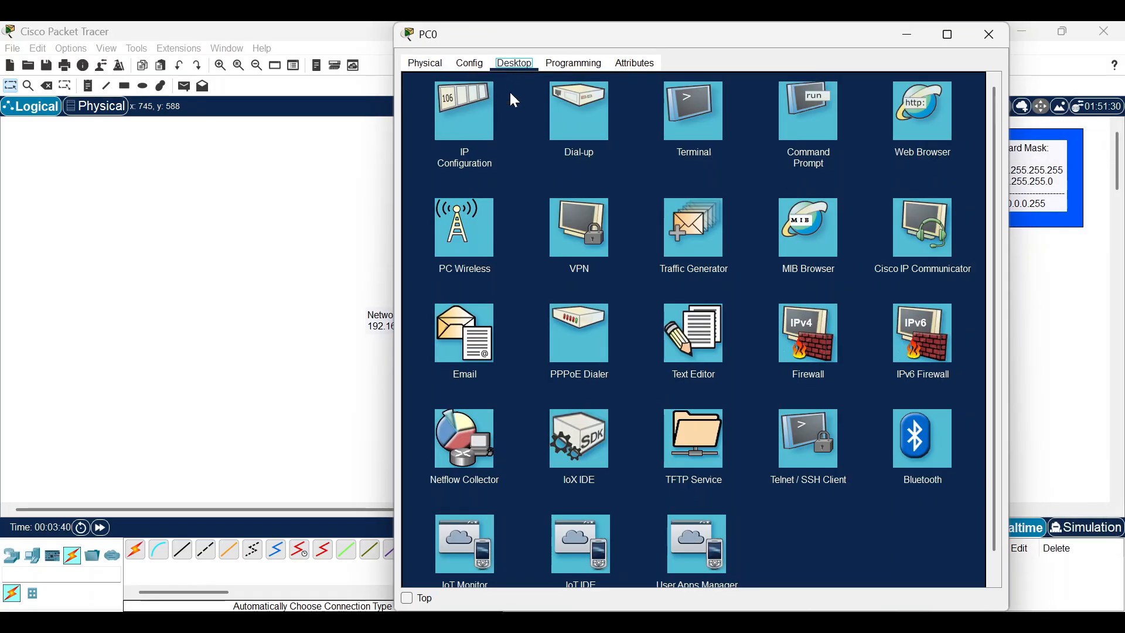
left_click(480, 132)
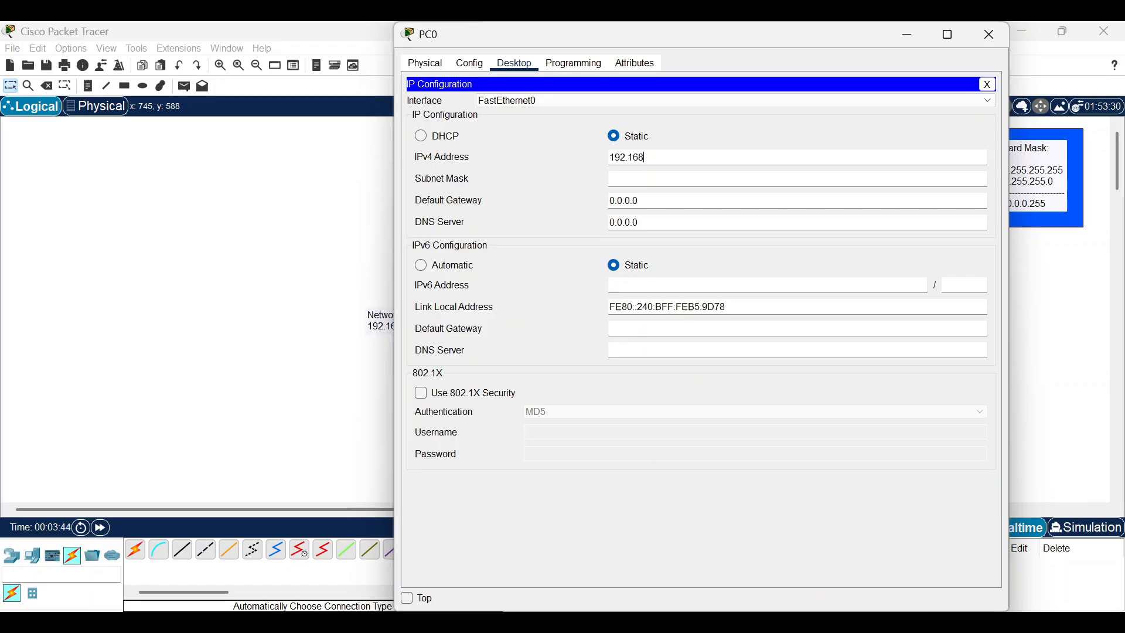
type("192.168.1.2")
Fill in PC0's default gateway using a copy of its IPv4 address, and close its configuration
left_click(663, 201)
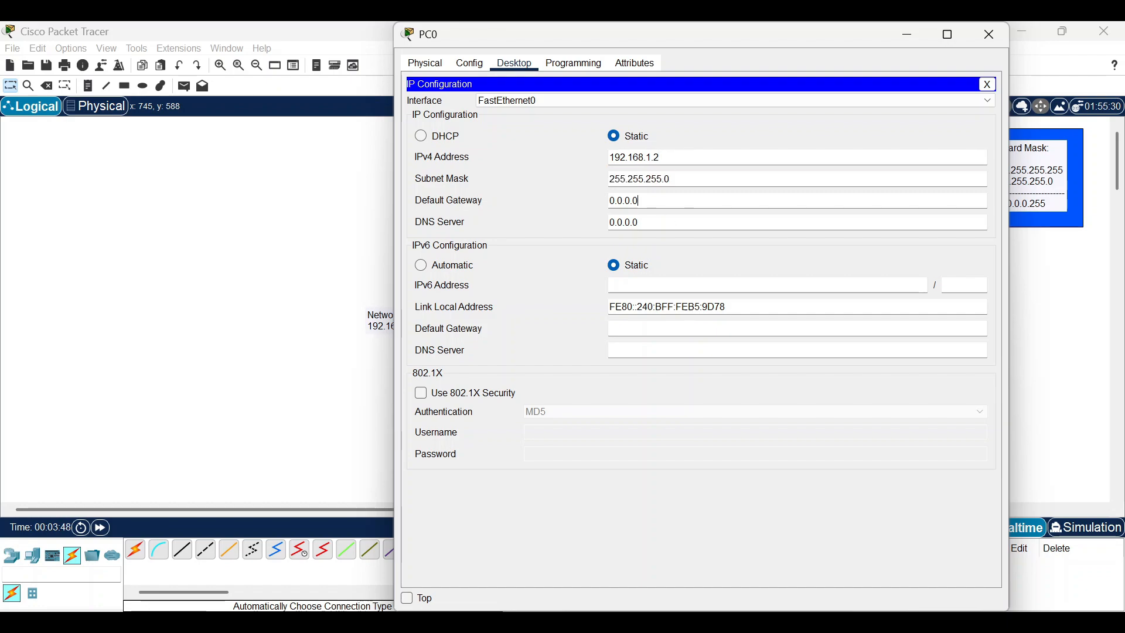
key("ctrl+a")
left_click(660, 157)
key("ctrl+a")
key("ctrl+c")
left_click(652, 202)
key("ctrl+a")
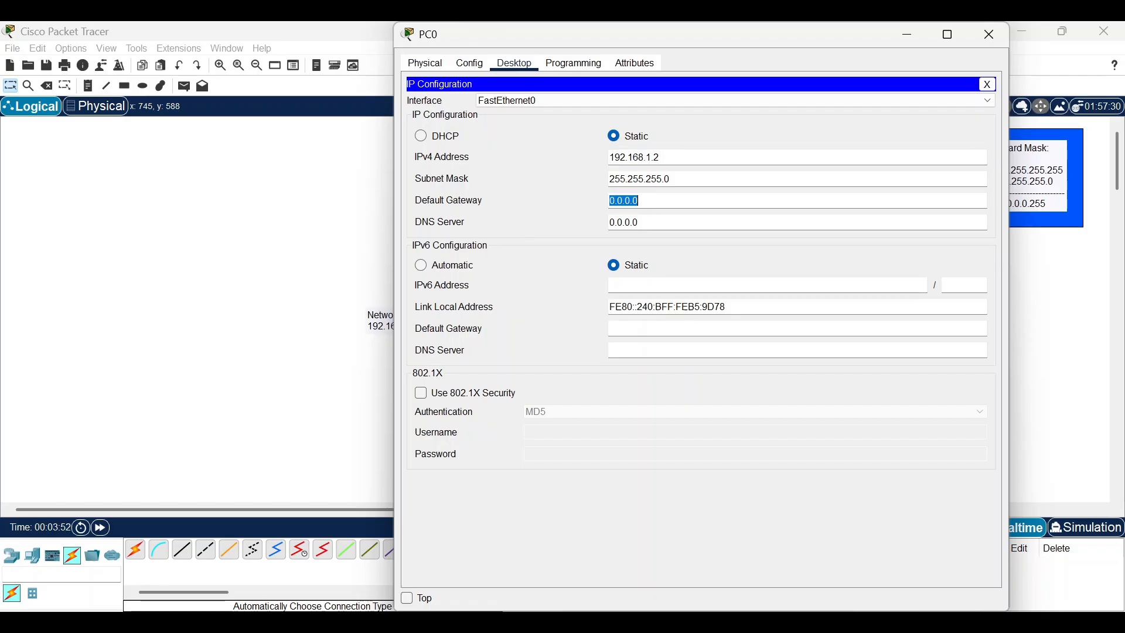
key("ctrl+v")
left_click(990, 34)
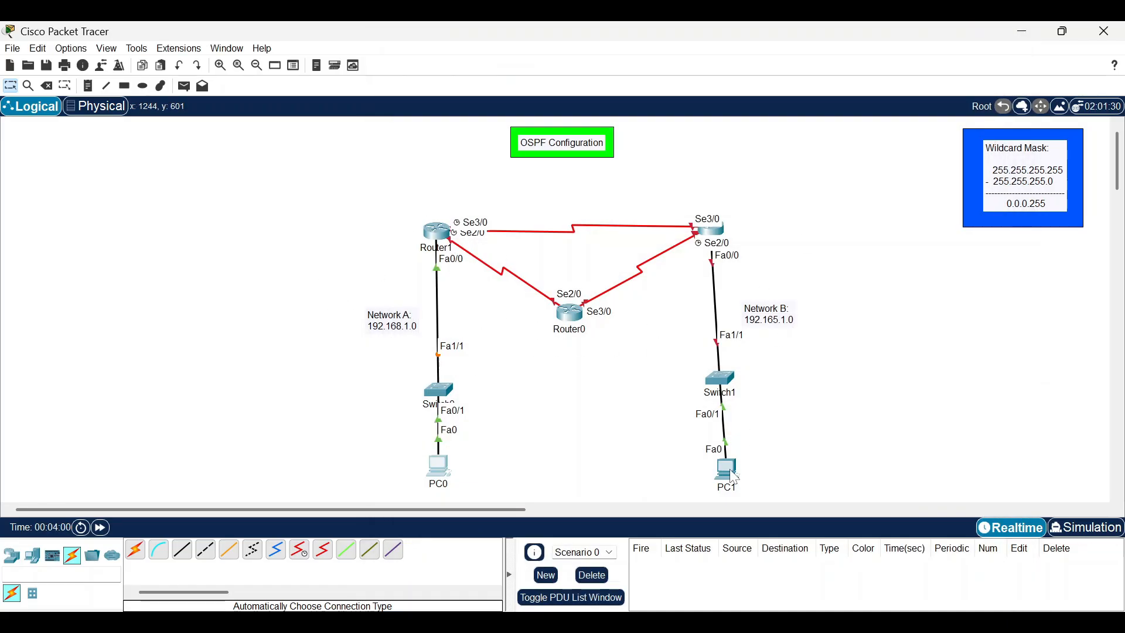
Shift PC1 and Switch1 slightly to align them below Router2, and copy the network address from the Network B note
left_click_drag(734, 473, 727, 470)
left_click_drag(707, 391, 700, 390)
double_click(768, 328)
left_click_drag(793, 319, 759, 319)
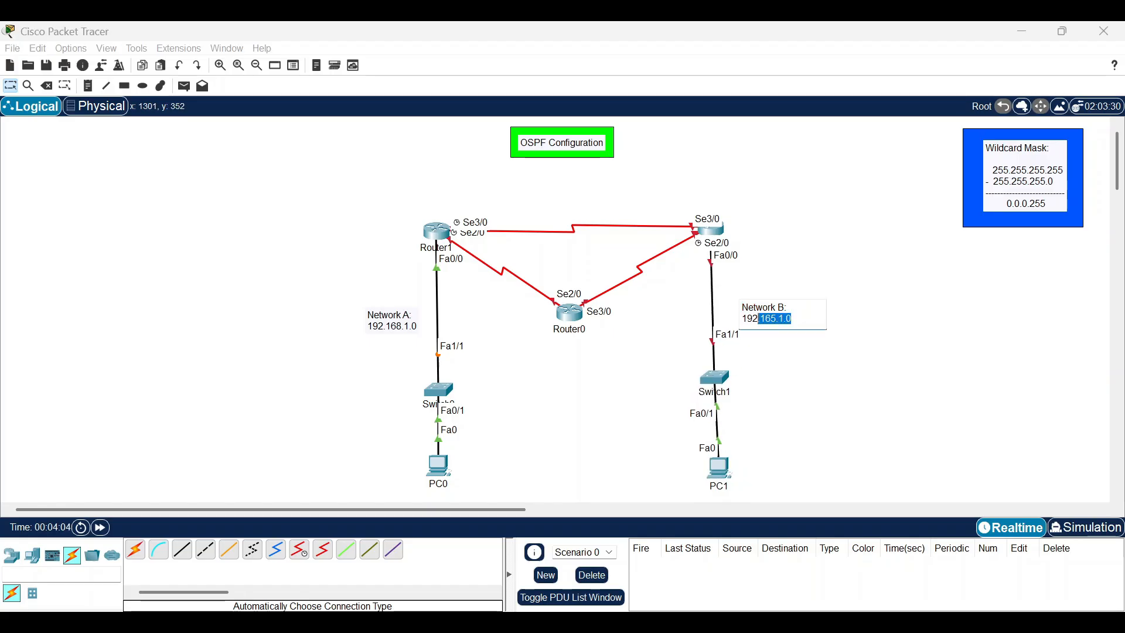
left_click(767, 246)
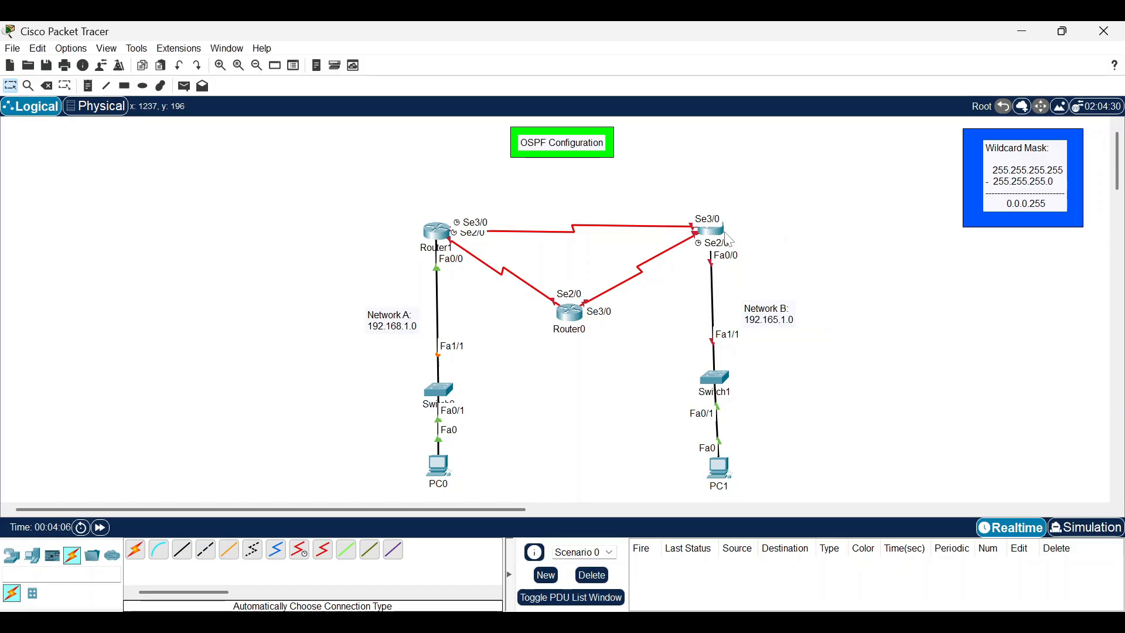
Configure Router2's FastEthernet0/0 with IPv4 address 192.165.1.1 and subnet mask 255.255.255.0, and turn the port on
left_click(716, 230)
left_click(472, 64)
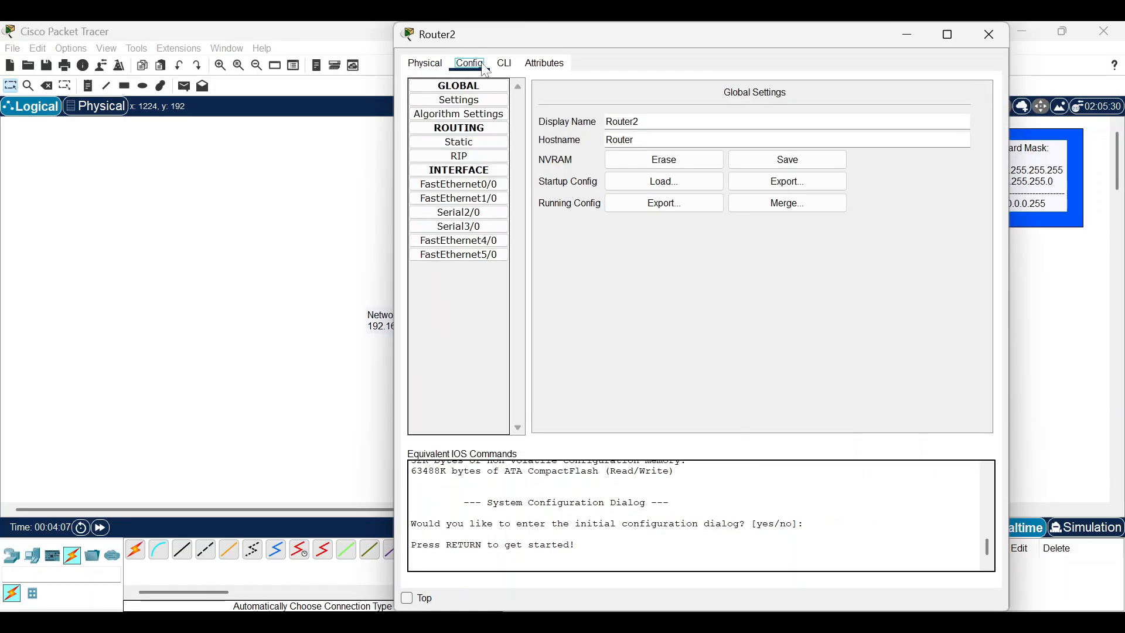
left_click(459, 185)
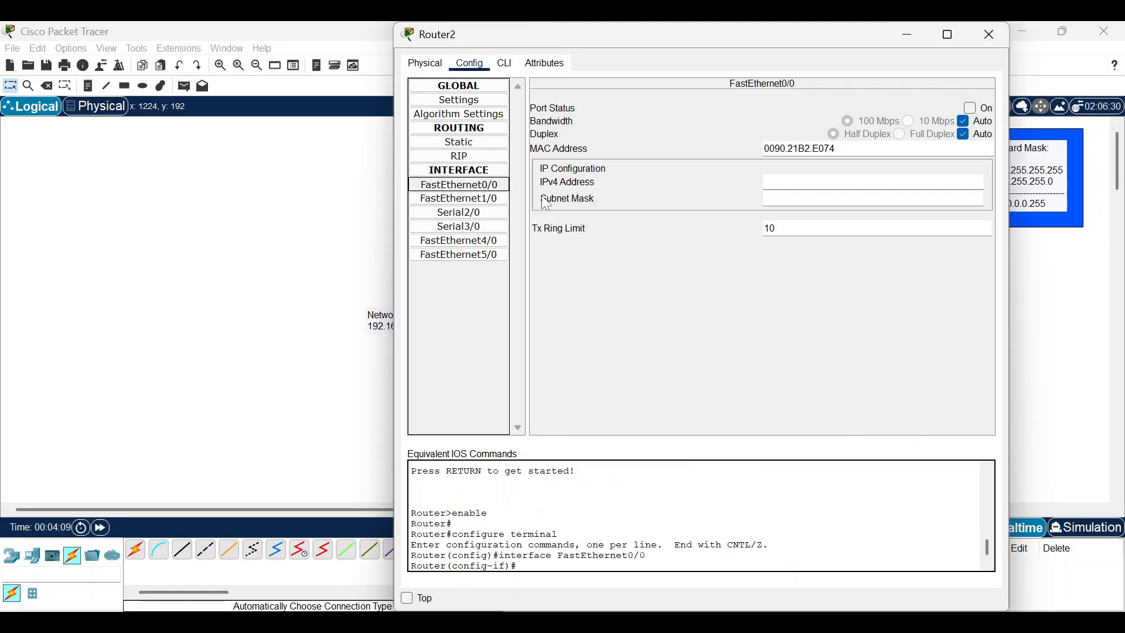
type("192.165.1.1")
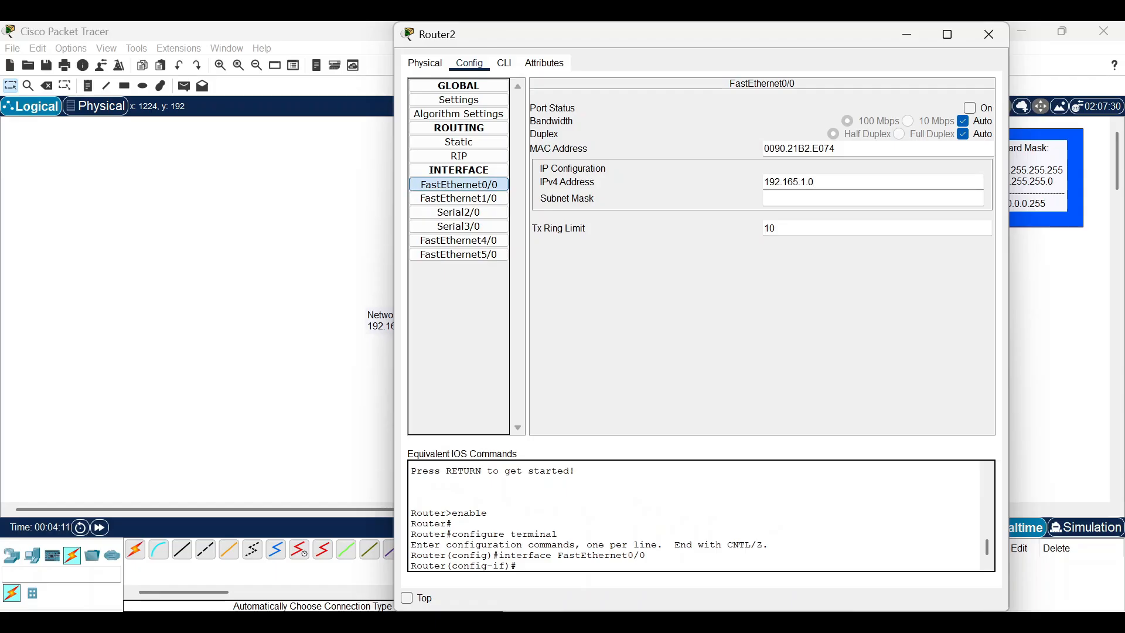
key("Return")
left_click(970, 107)
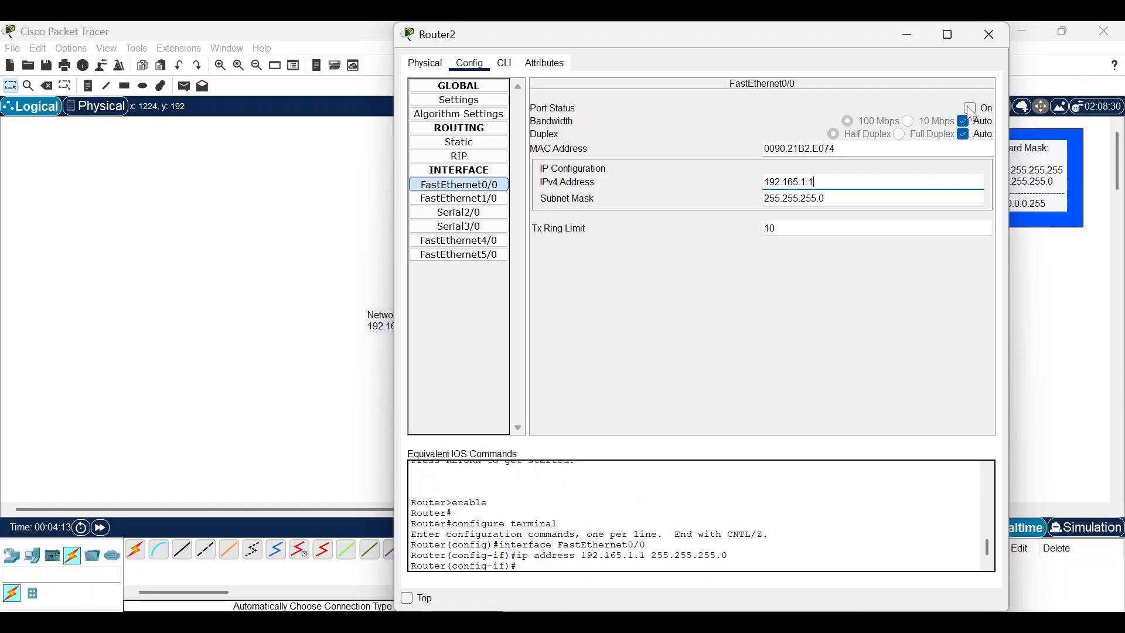
left_click(990, 34)
Assign PC1 the static IPv4 address 192.165.1.2 with subnet mask 255.255.255.0
left_click(734, 479)
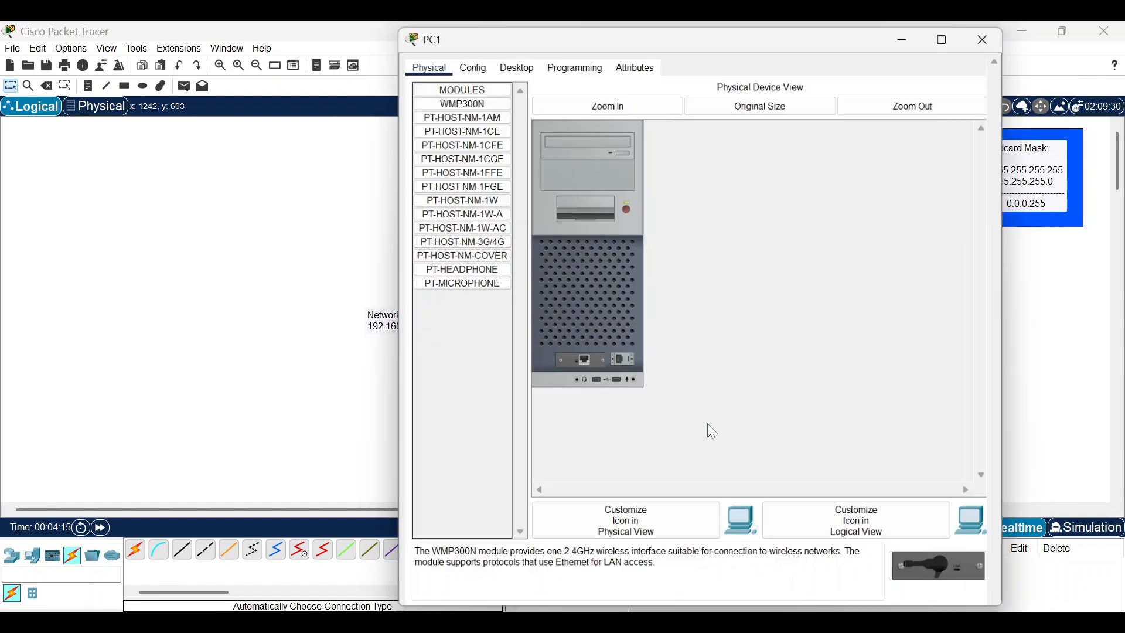
left_click(515, 62)
left_click(463, 126)
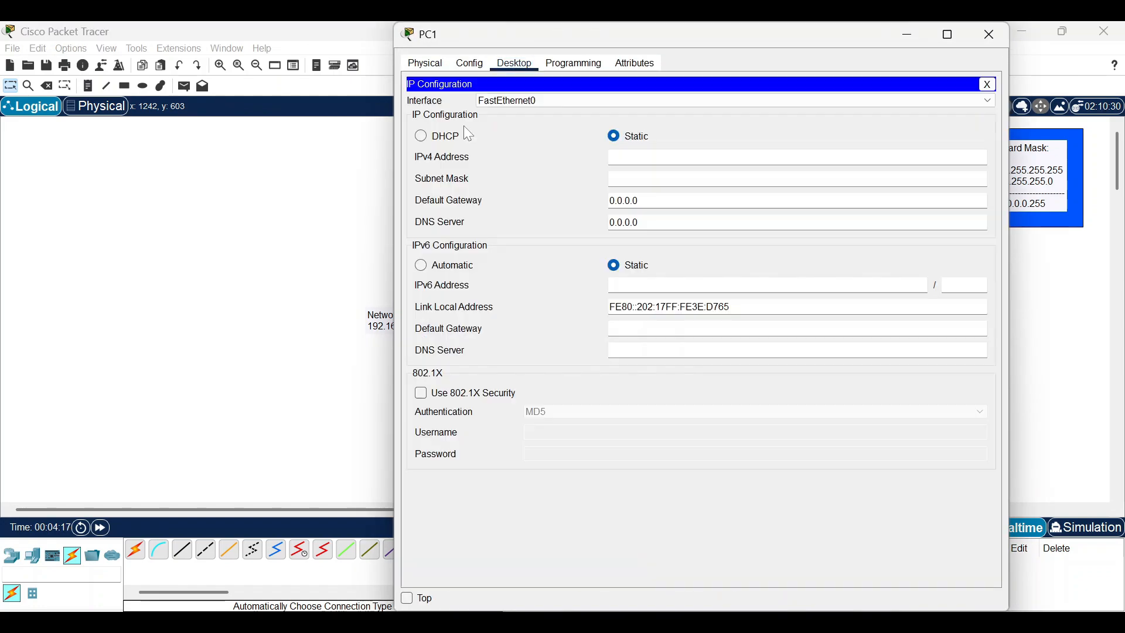
type("192.165.1.0")
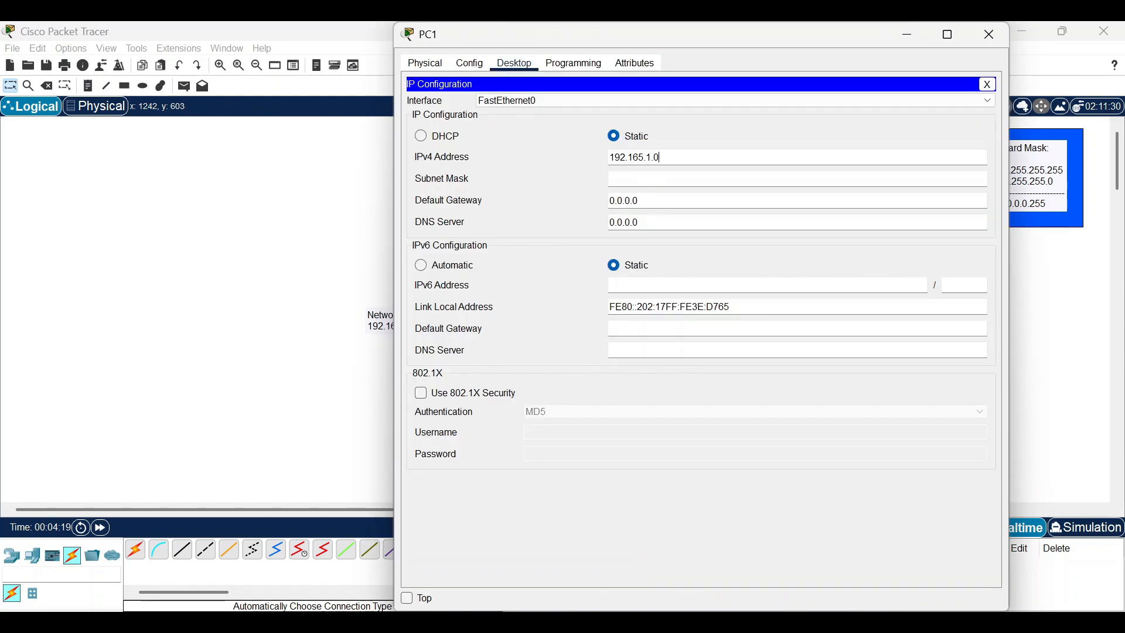
key("BackSpace")
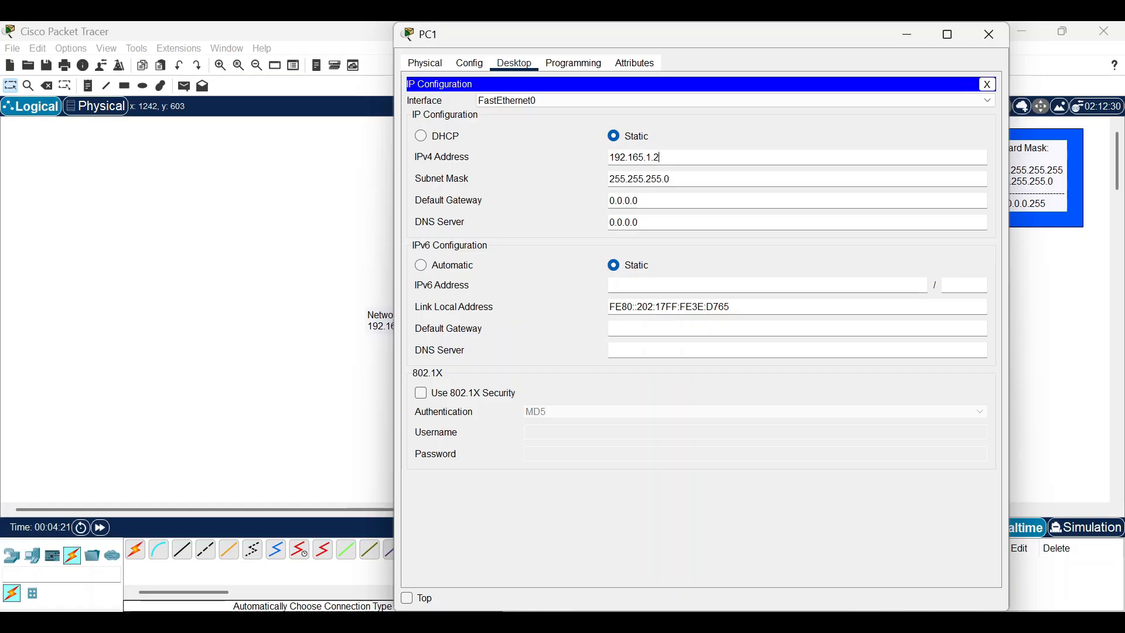
Set PC1's default gateway to 192.165.1.1 and close its configuration
key("Tab")
key("Tab")
type("192.165.1.0")
key("BackSpace")
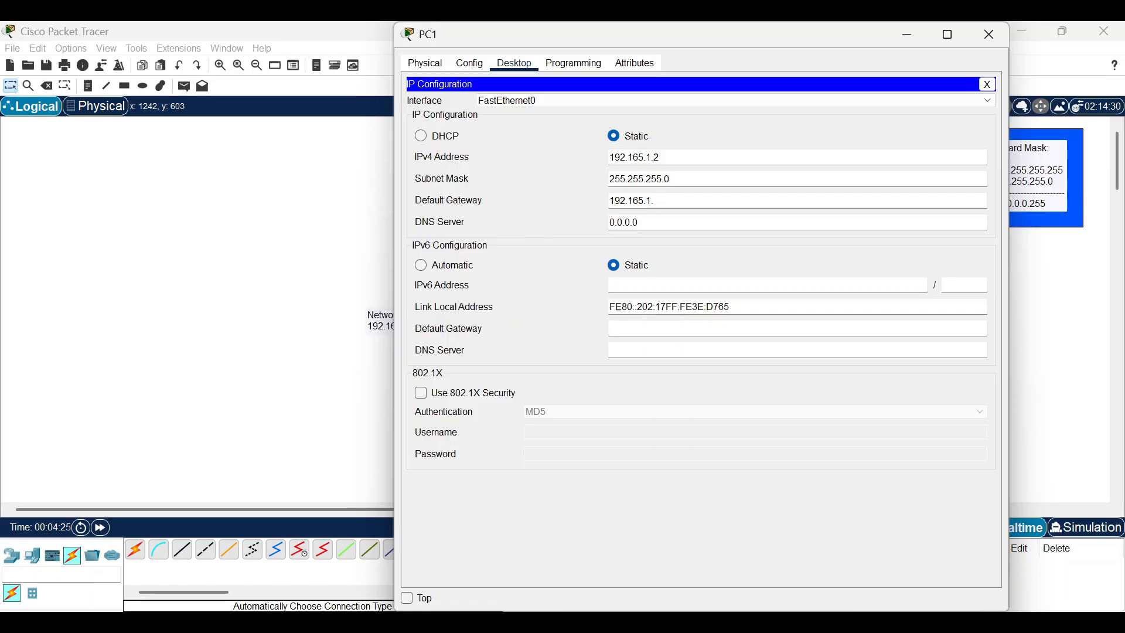
type("1")
left_click(991, 39)
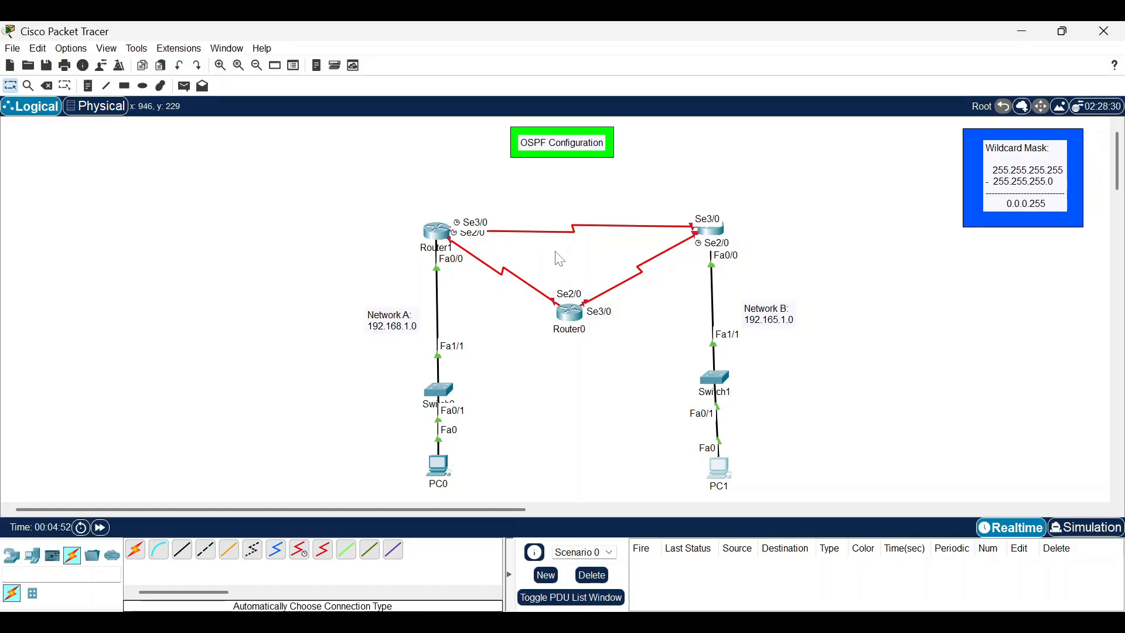
Label the serial links with notes: 10.0.0.0 on Router1–Router0, 20.0.0.0 on Router1–Router2, and 30.0.0.0 on Router0–Router2
left_click(88, 87)
left_click(484, 283)
type("10.0.0.0")
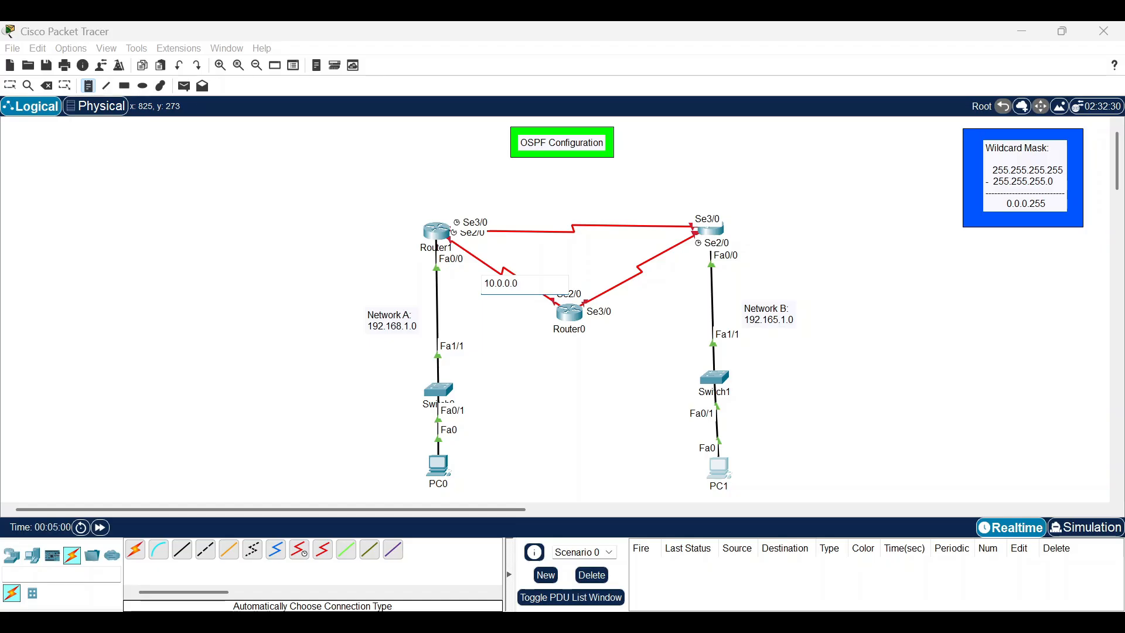
left_click(552, 216)
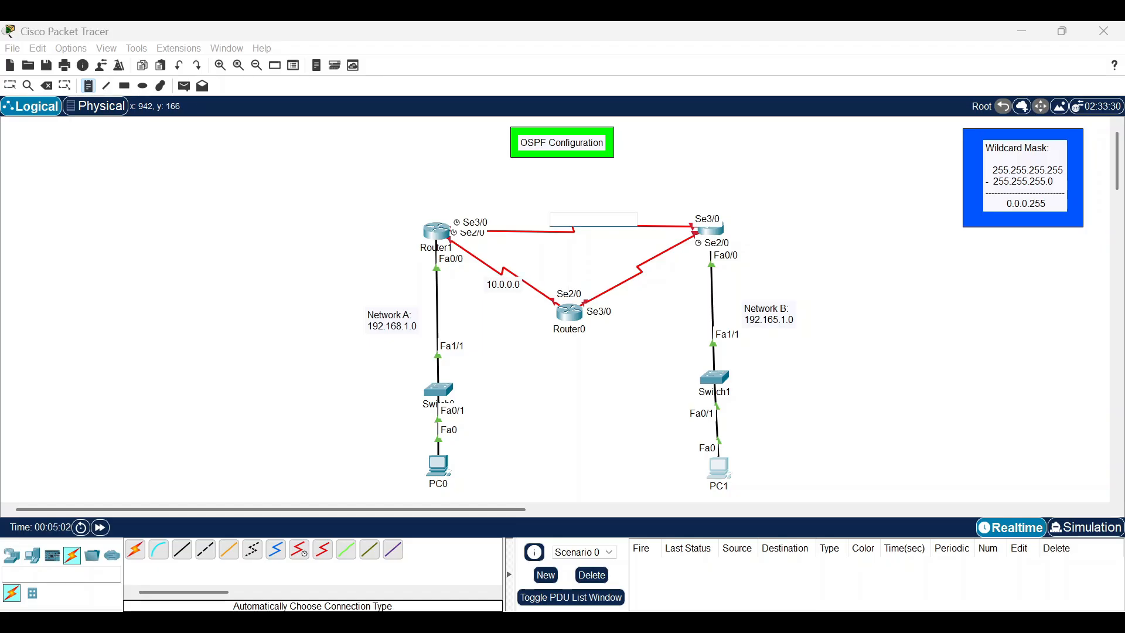
type("20.0.0.0")
left_click(611, 276)
type("30")
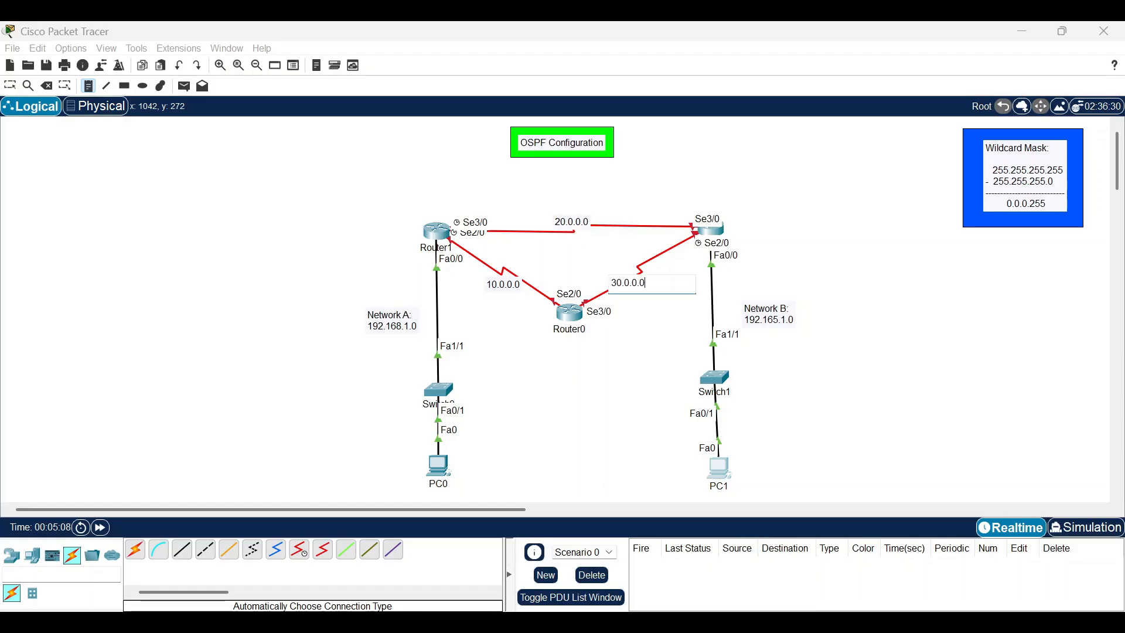
type(".0.0")
left_click(10, 86)
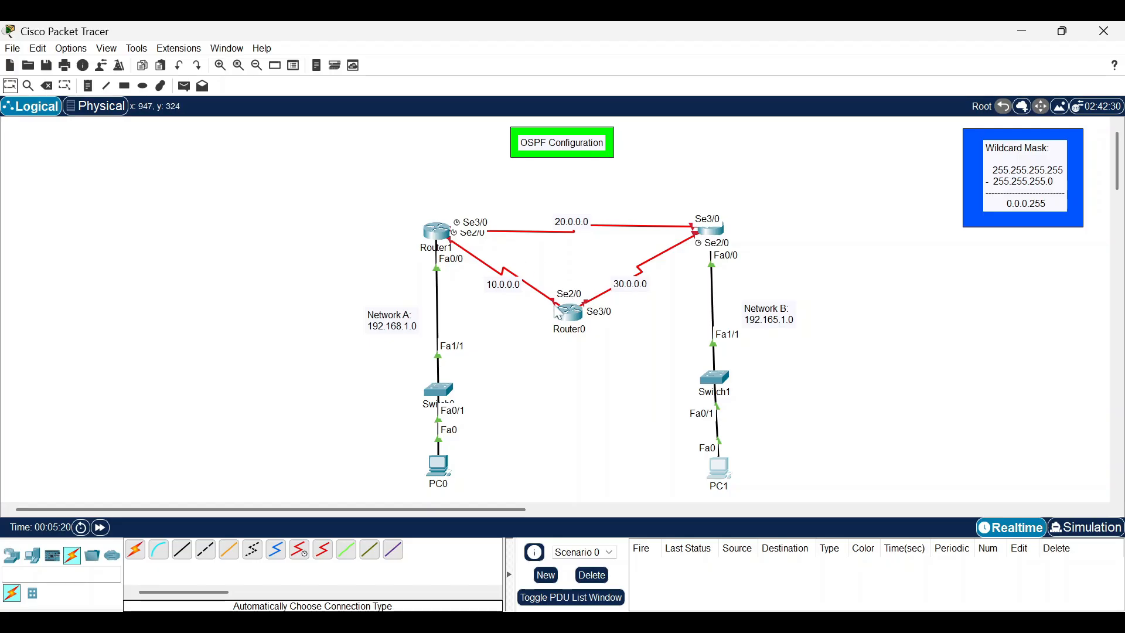
Configure Router1's Serial2/0 with IPv4 address 10.0.0.1 and subnet mask 255.0.0.0, and turn the port on
left_click(438, 232)
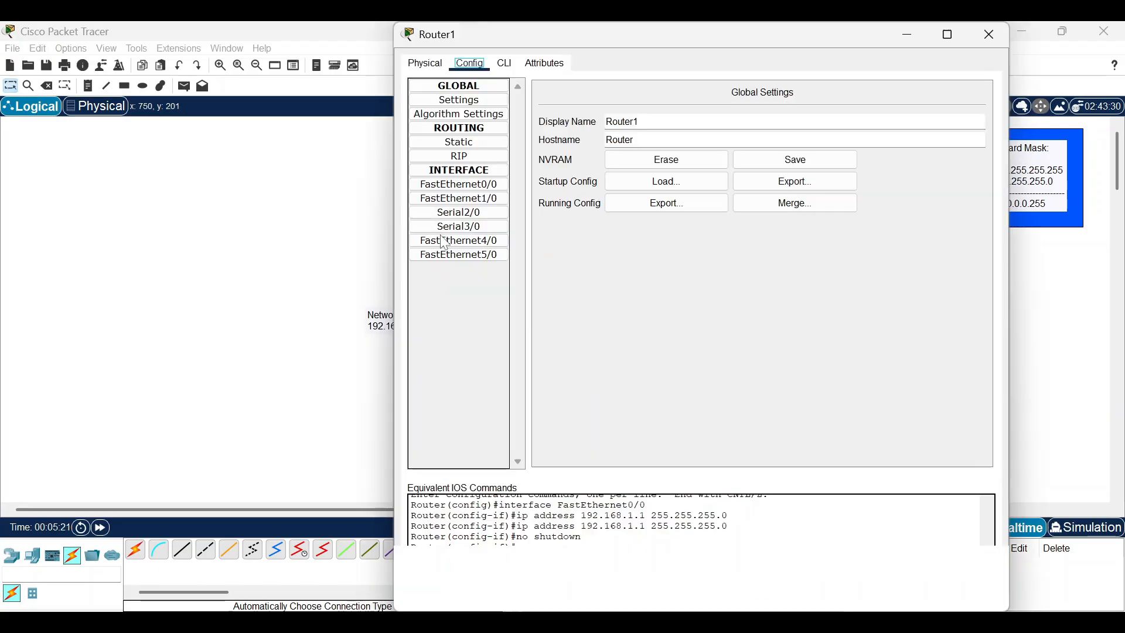
left_click(483, 216)
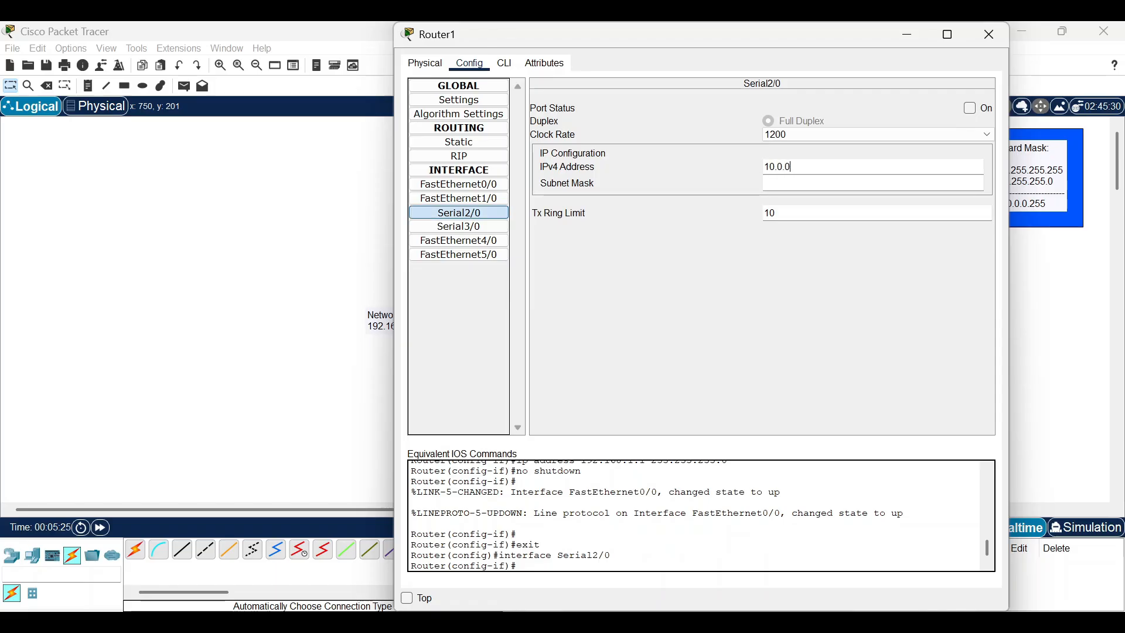
key("Return")
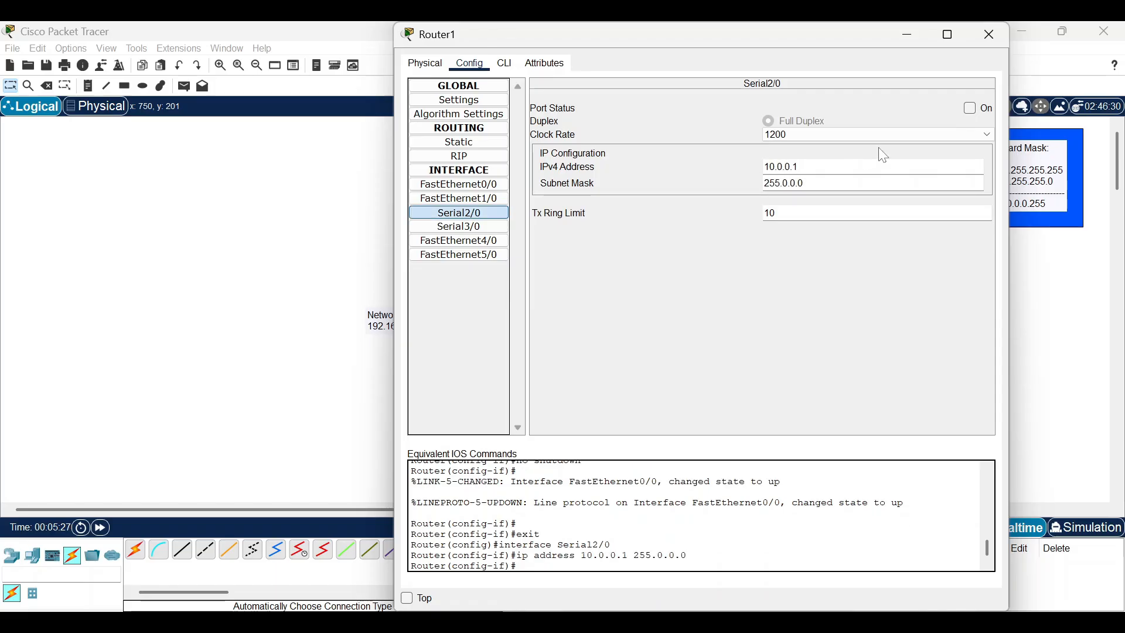
left_click(970, 109)
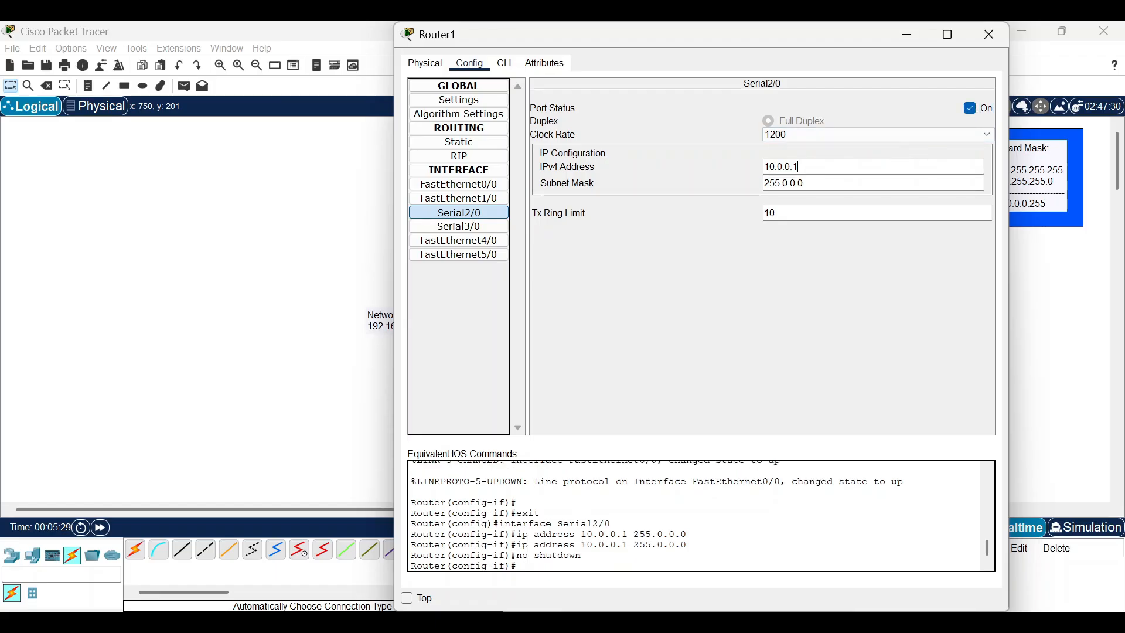
Configure Router0's Serial2/0 with IPv4 address 10.0.0.2 and subnet mask 255.0.0.0, and turn the port on
left_click(907, 35)
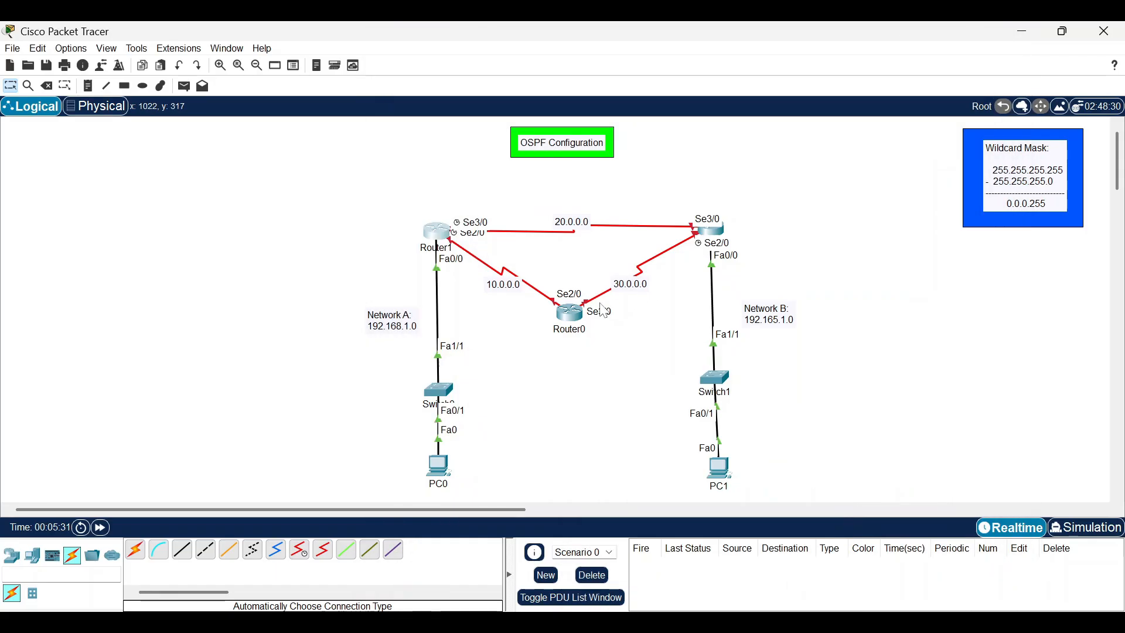
left_click(569, 313)
left_click(470, 66)
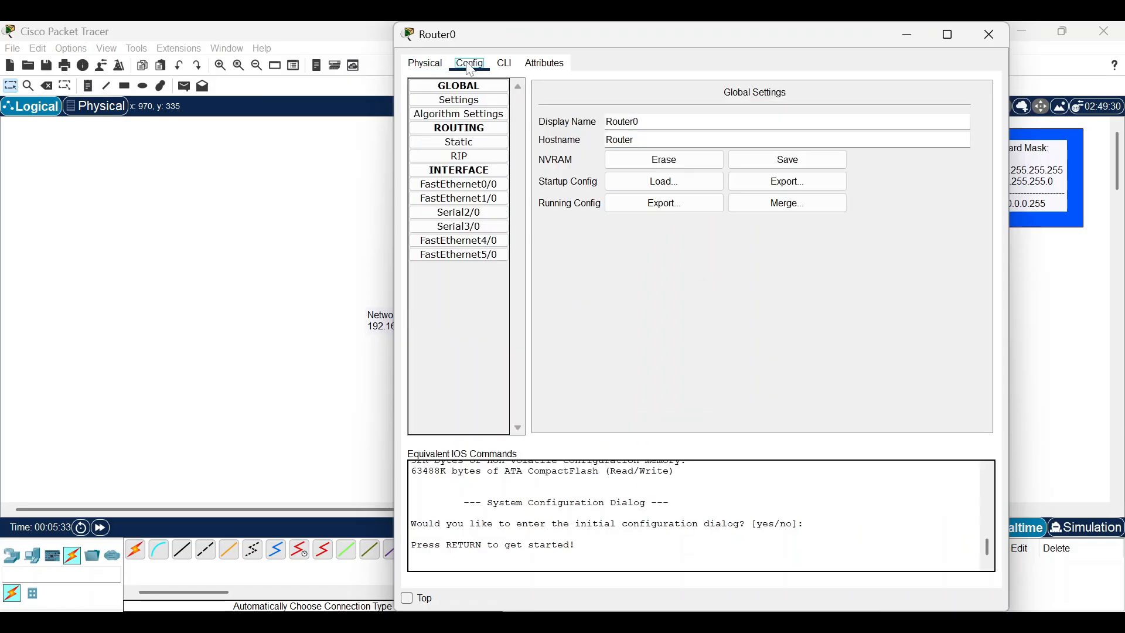
left_click(458, 212)
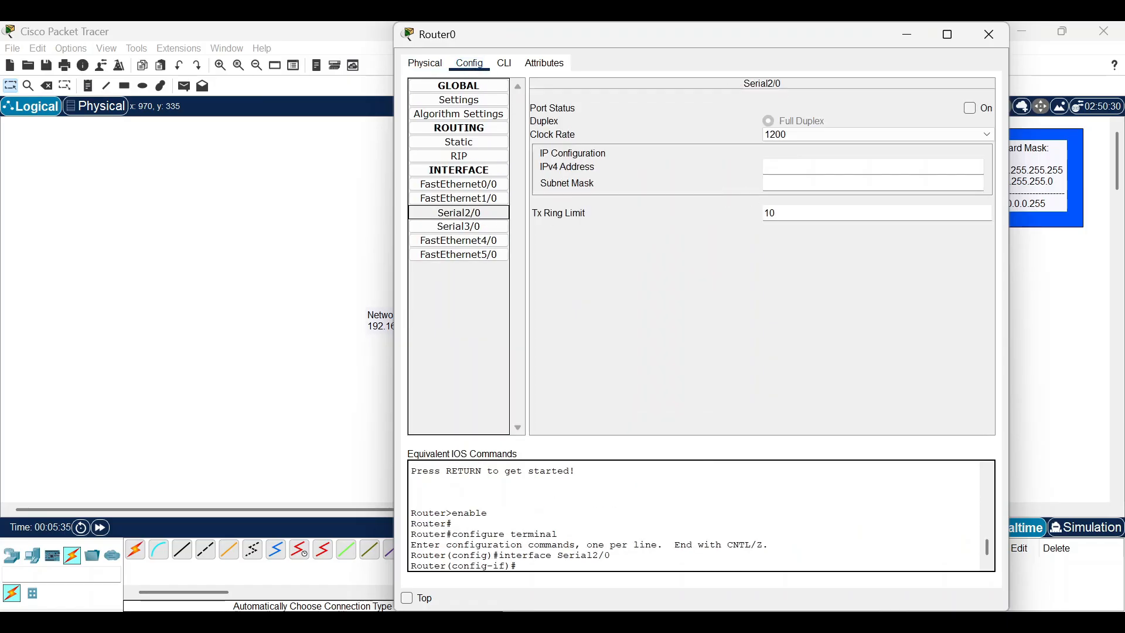
left_click(873, 167)
type("10.0.0.1")
key("BackSpace")
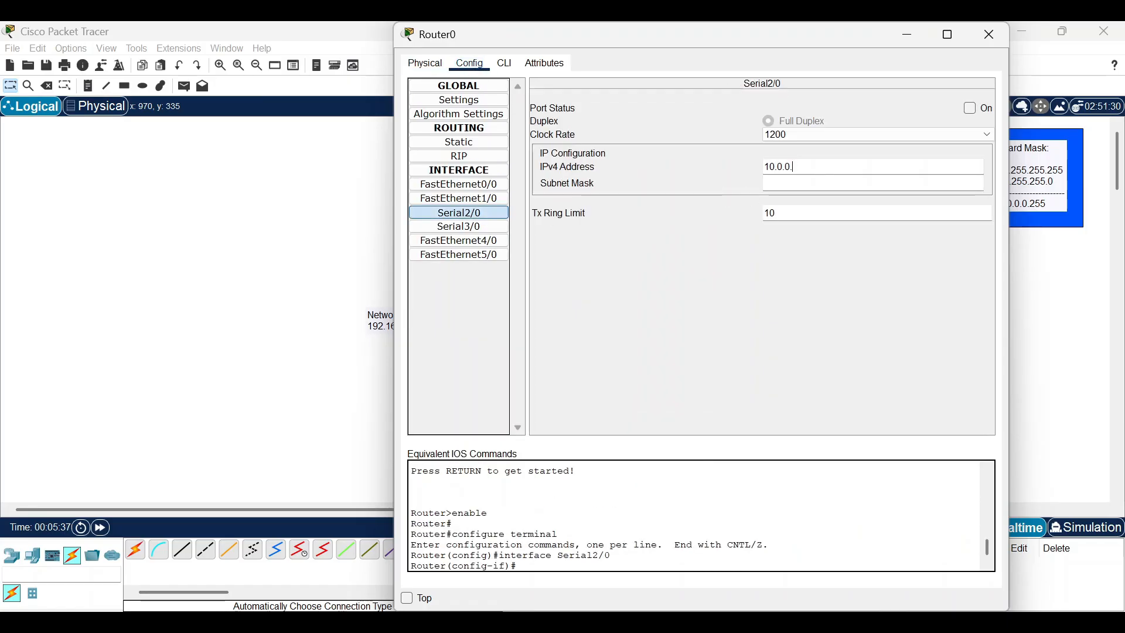
type("2")
key("Return")
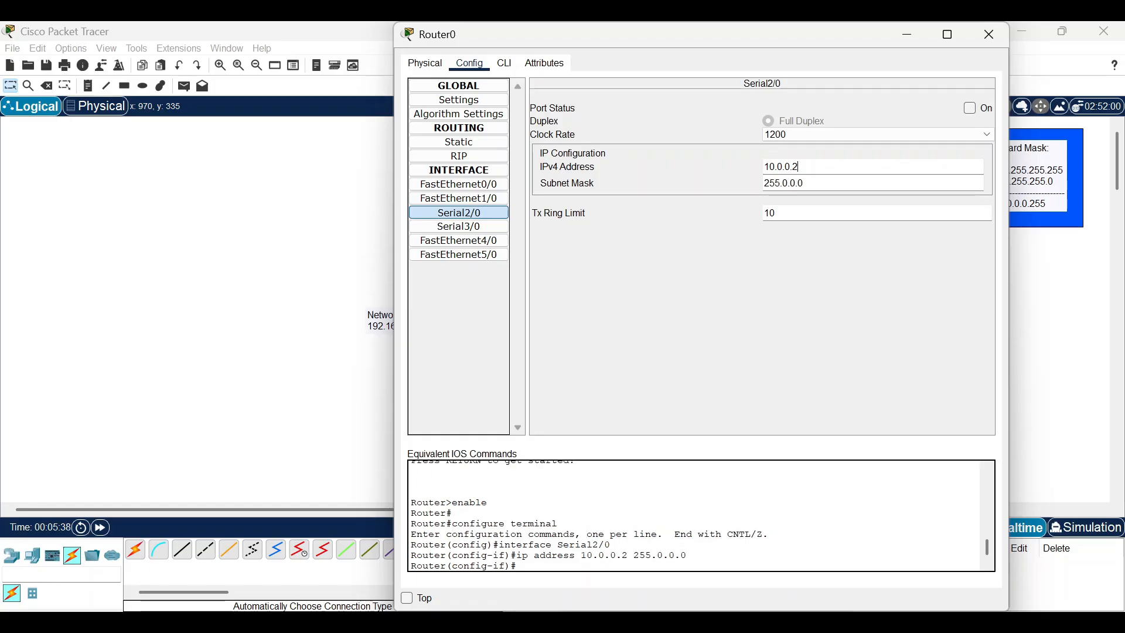
left_click(975, 111)
left_click(910, 36)
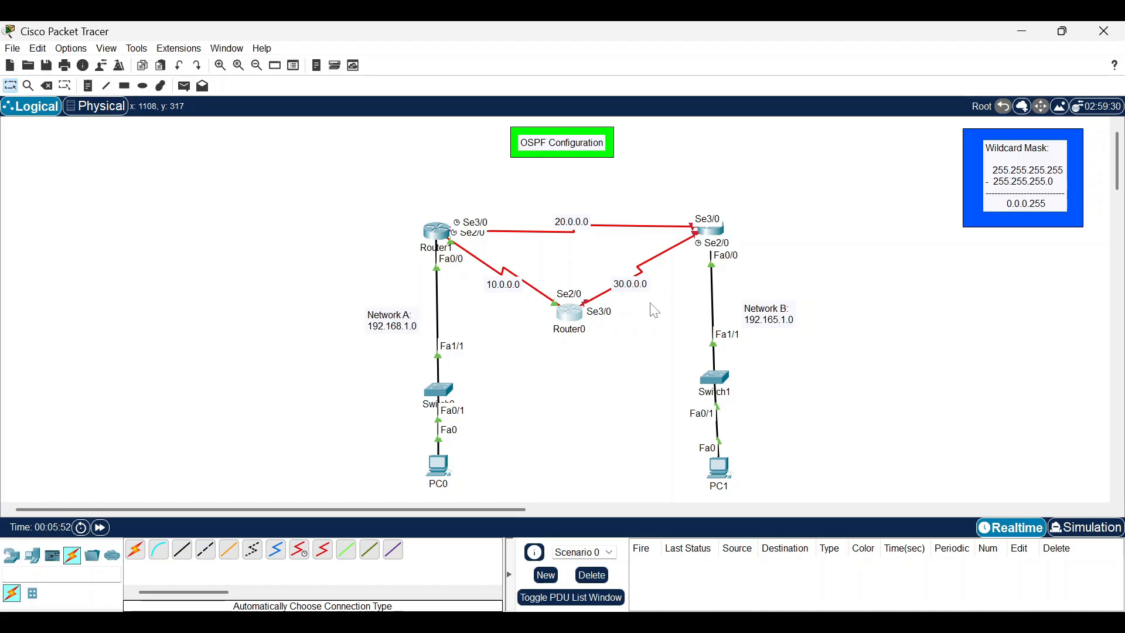
Configure Router0's Serial3/0 with IPv4 address 30.0.0.1 and subnet mask 255.0.0.0, and turn the port on
left_click(582, 316)
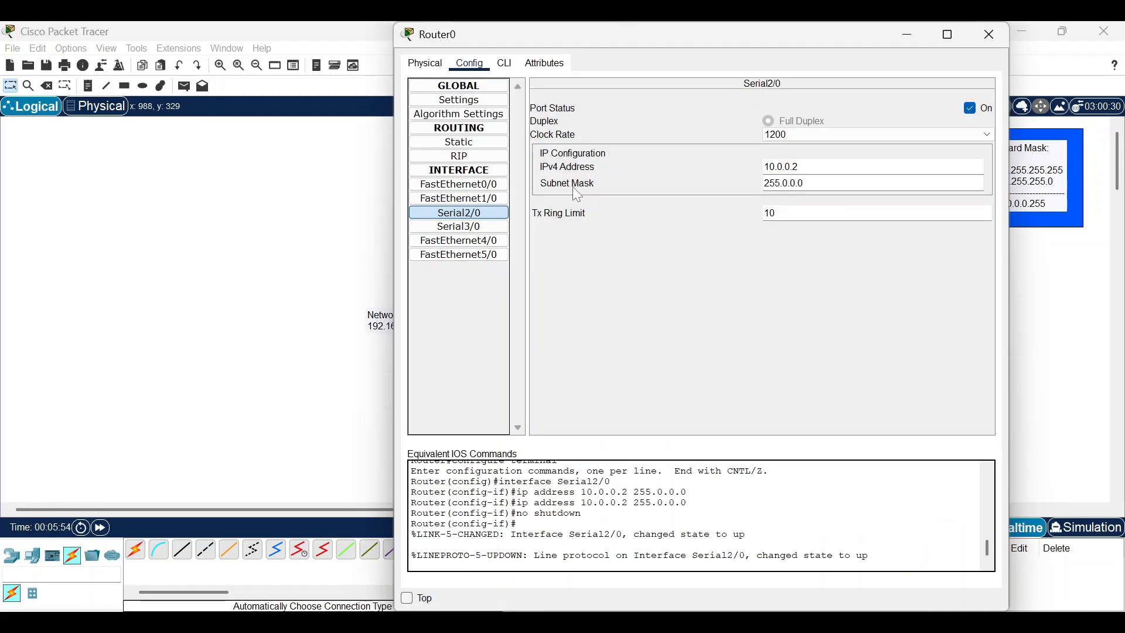
left_click(909, 34)
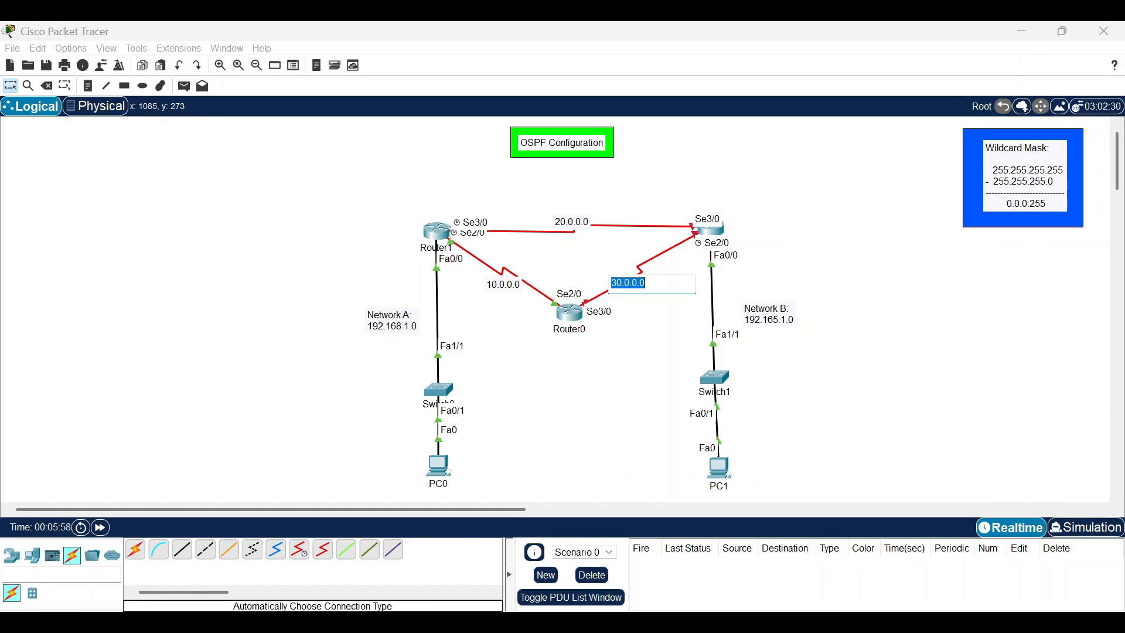
left_click(580, 317)
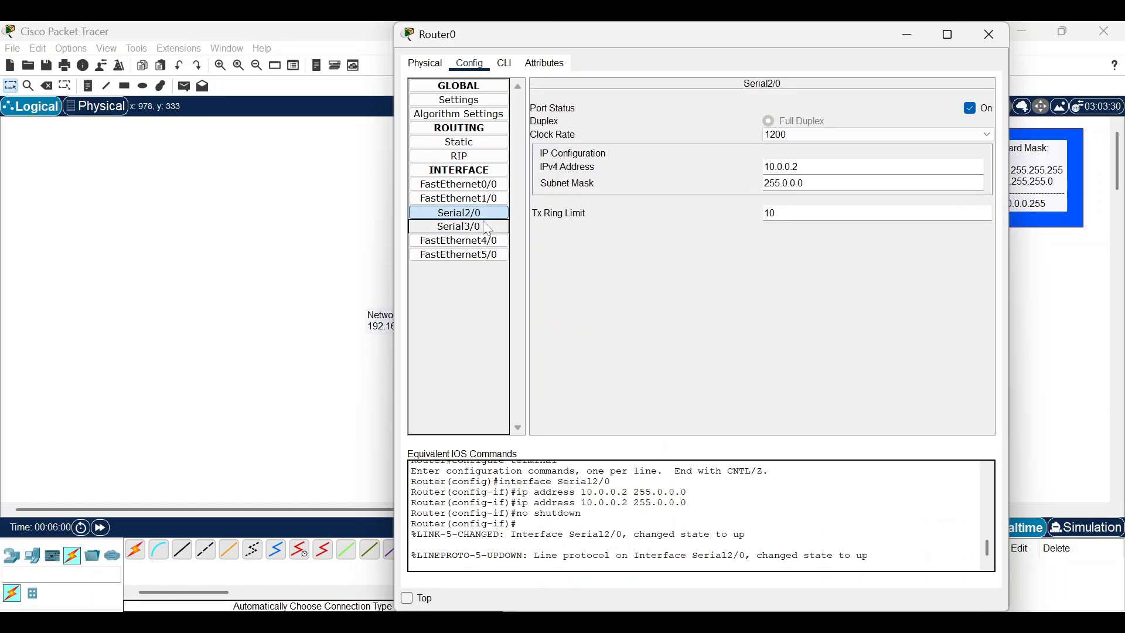
left_click(459, 226)
type("30.0.0.0")
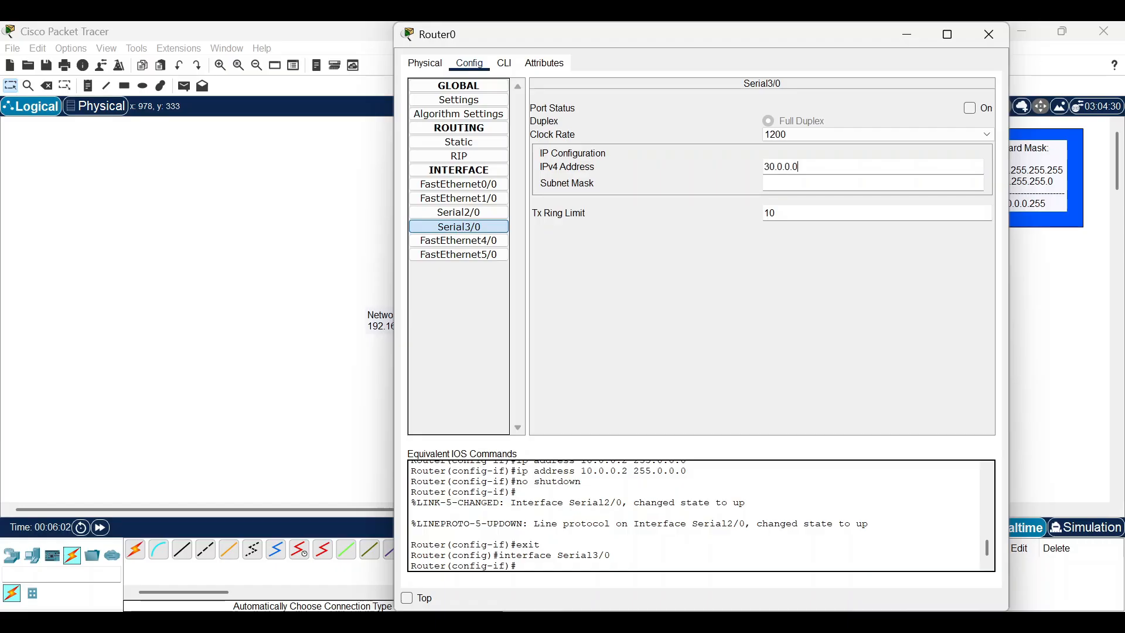
key("Return")
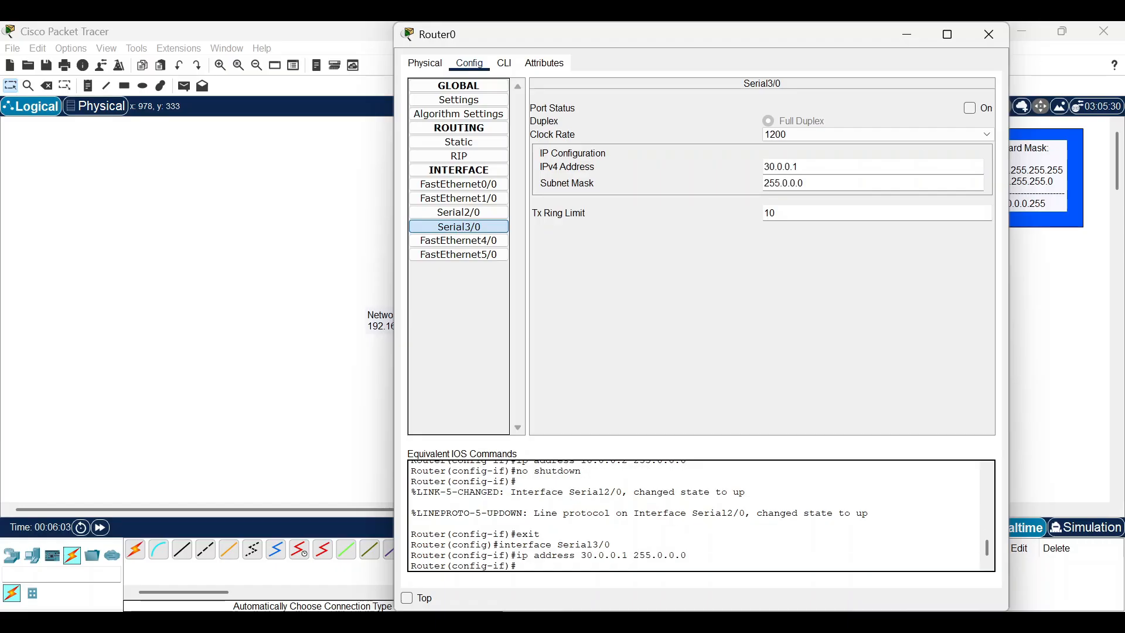
left_click(970, 108)
left_click(908, 34)
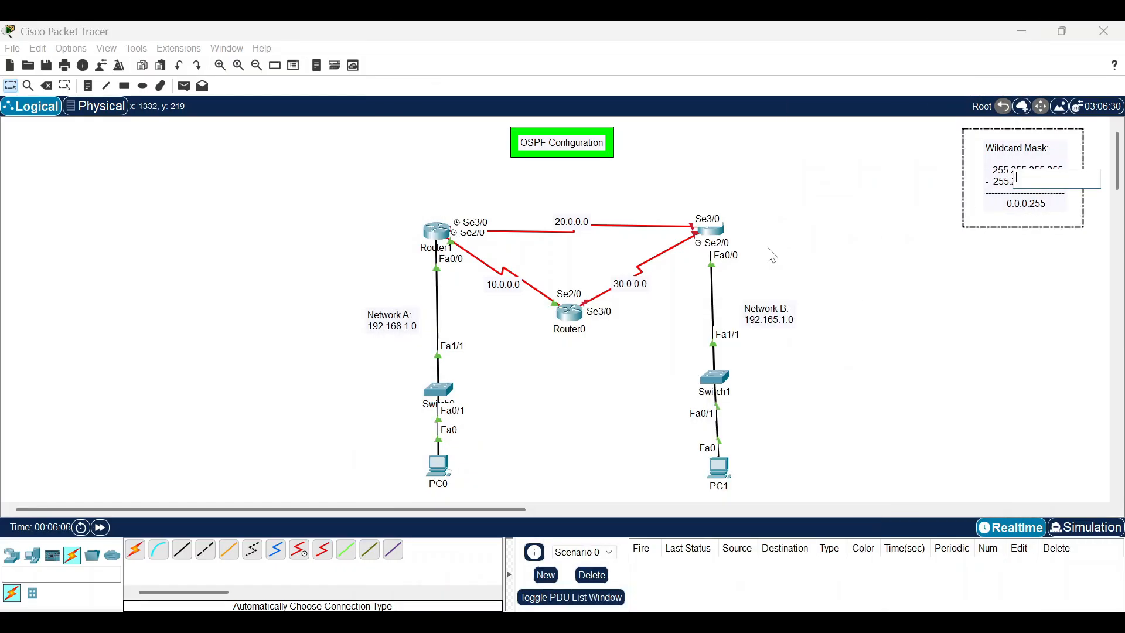
Configure Router2's Serial2/0 with IPv4 address 30.0.0.2 and subnet mask 255.0.0.0, and turn the port on
left_click(714, 230)
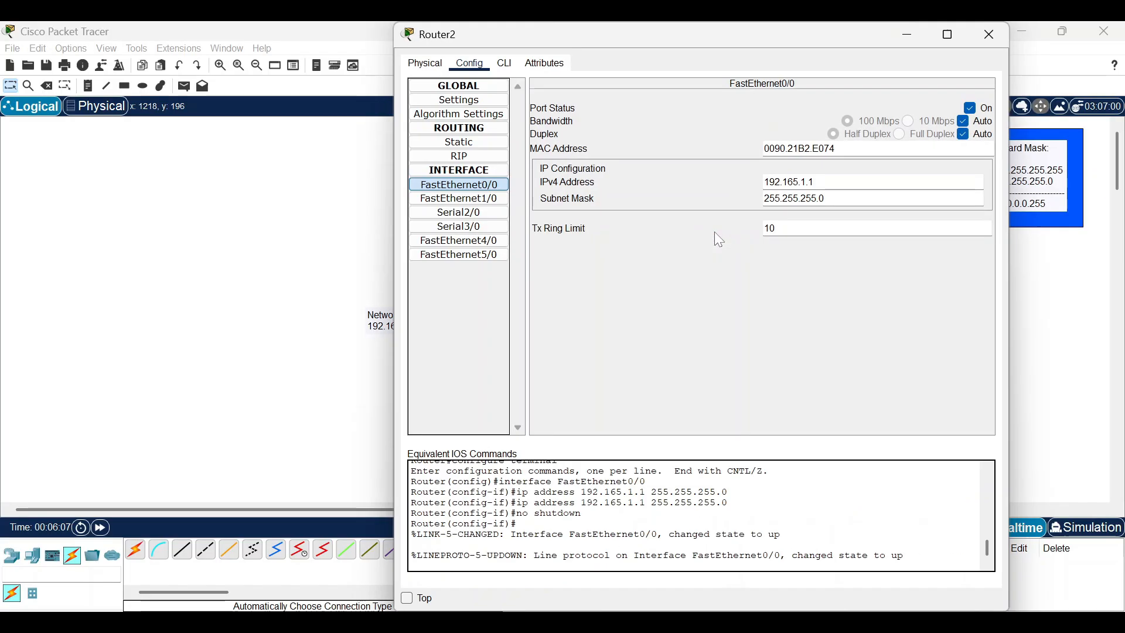
left_click(478, 216)
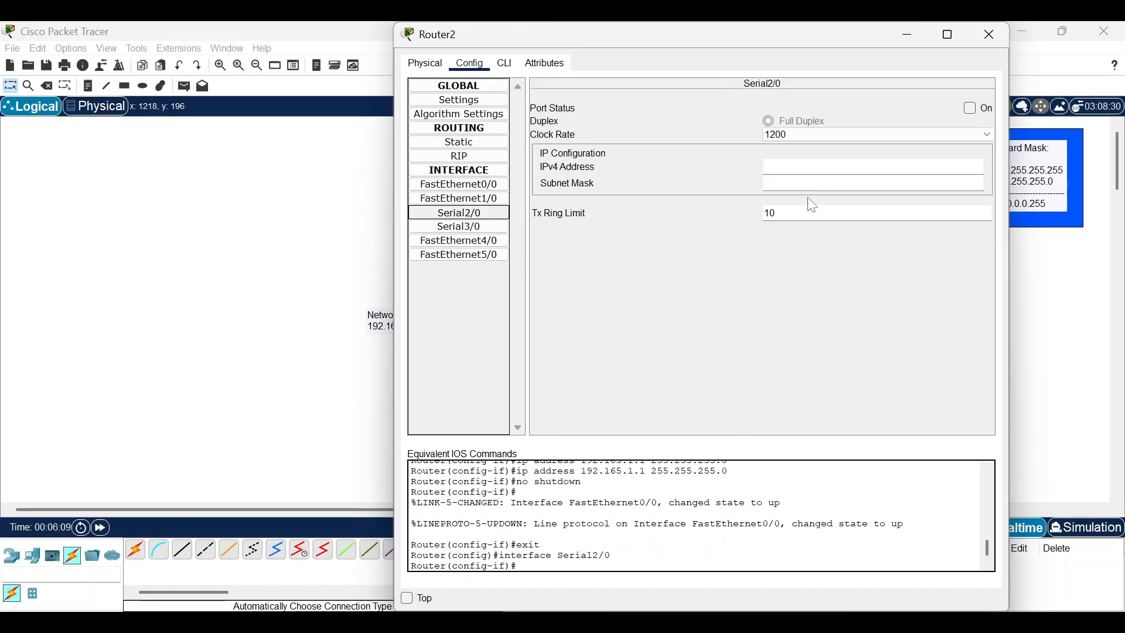
type("30.0.0.0")
key("BackSpace")
type("2")
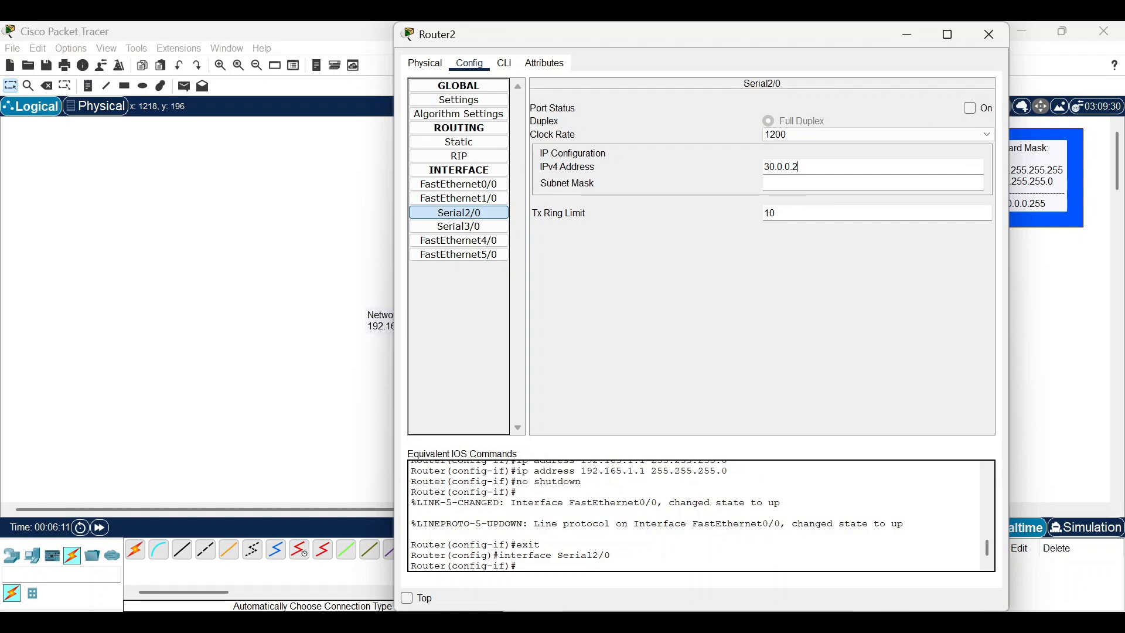
key("Return")
left_click(971, 108)
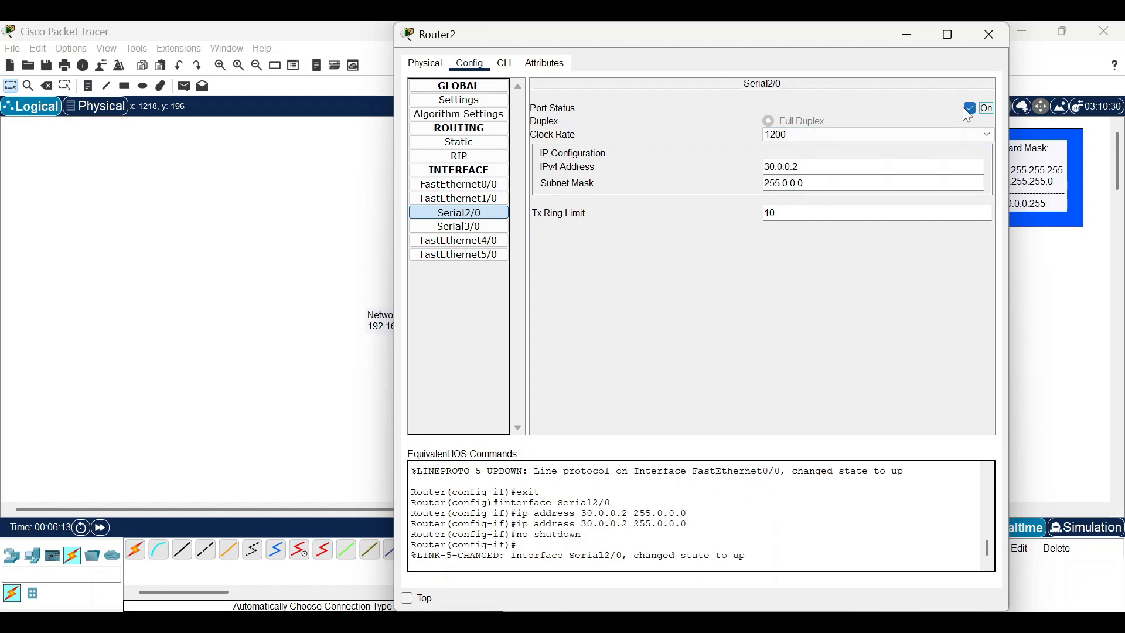
left_click(910, 35)
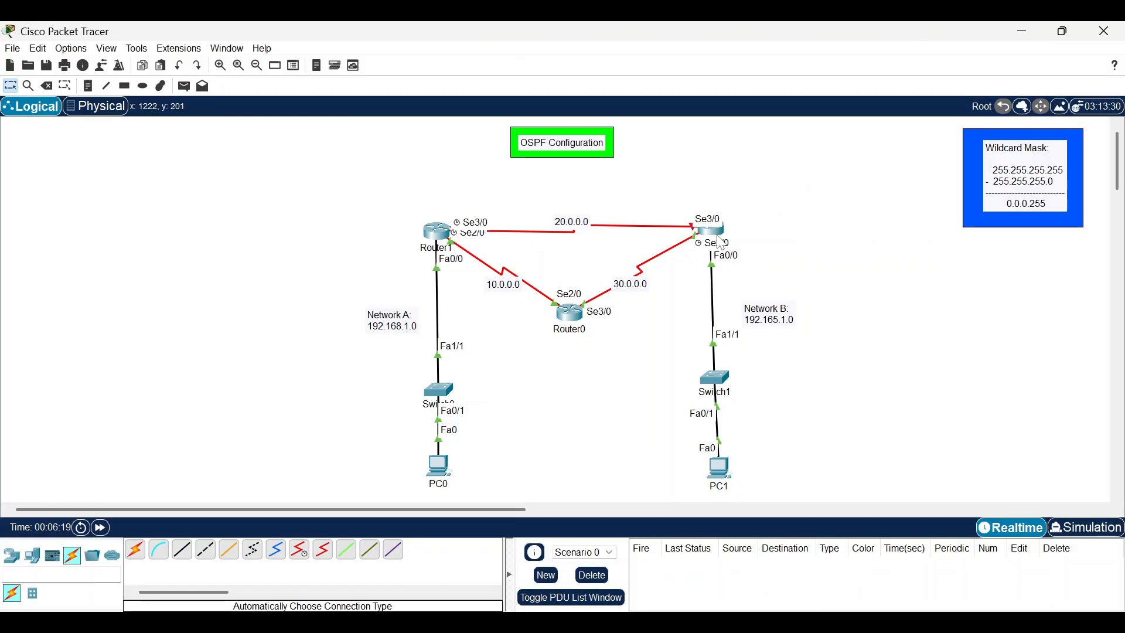
Configure Router1's Serial3/0 with IPv4 address 20.0.0.1 and subnet mask 255.0.0.0, and turn the port on
double_click(566, 228)
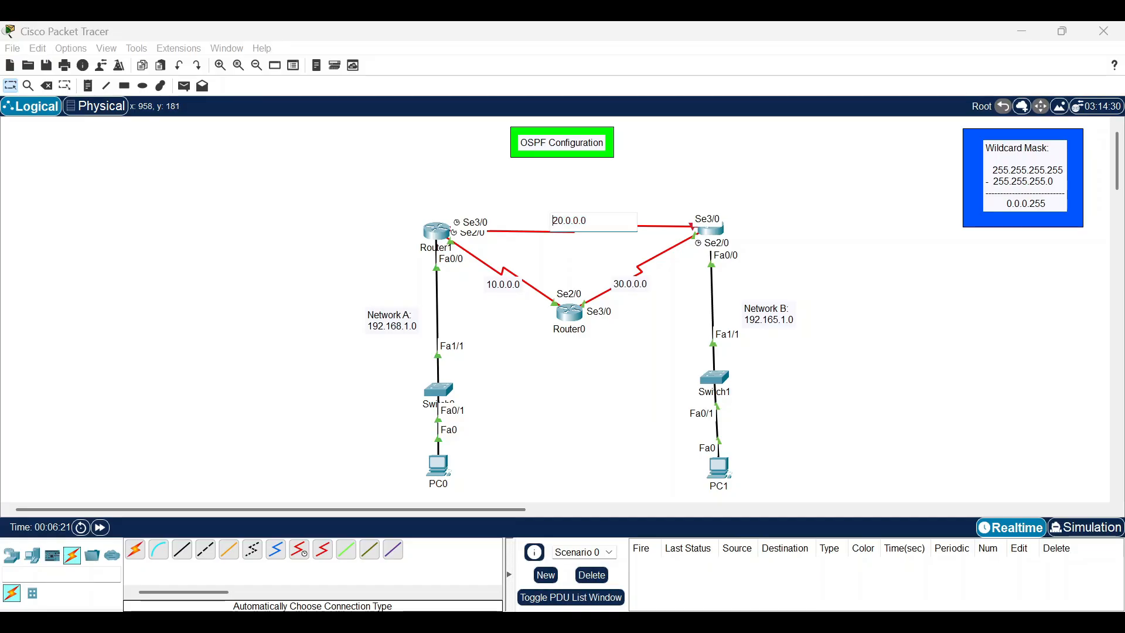
left_click(447, 238)
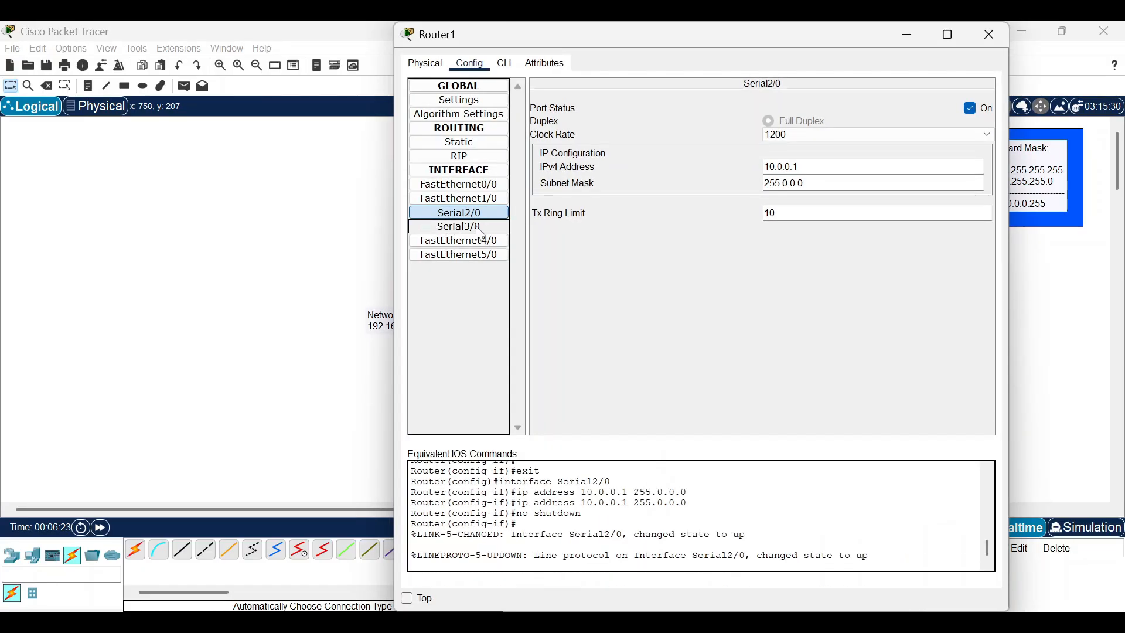
left_click(479, 229)
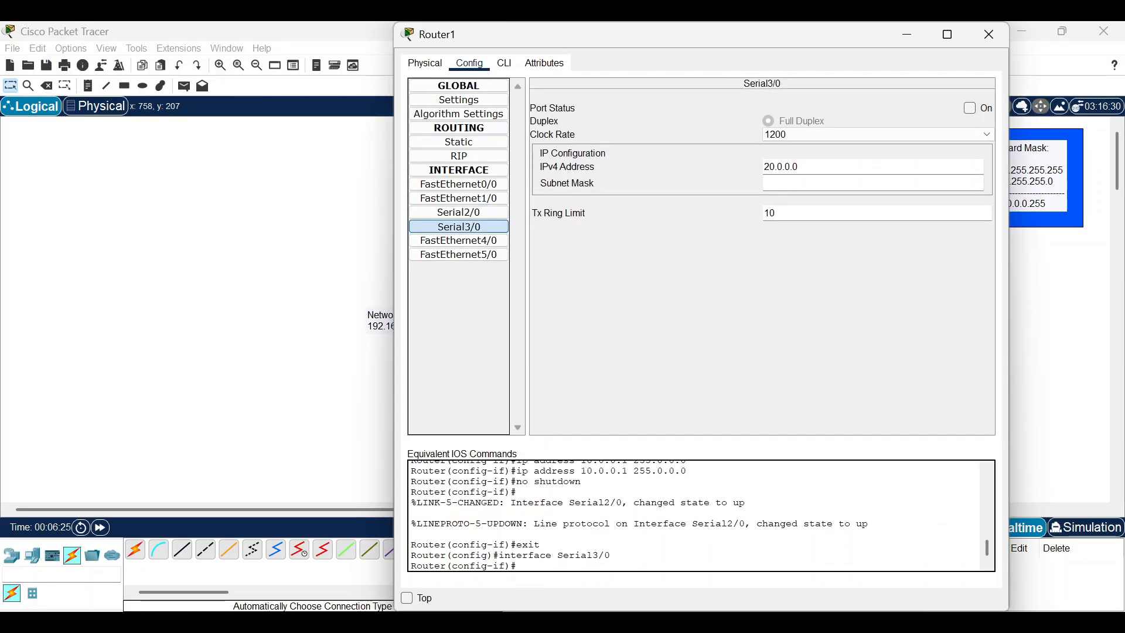
key("BackSpace")
type("1")
key("Return")
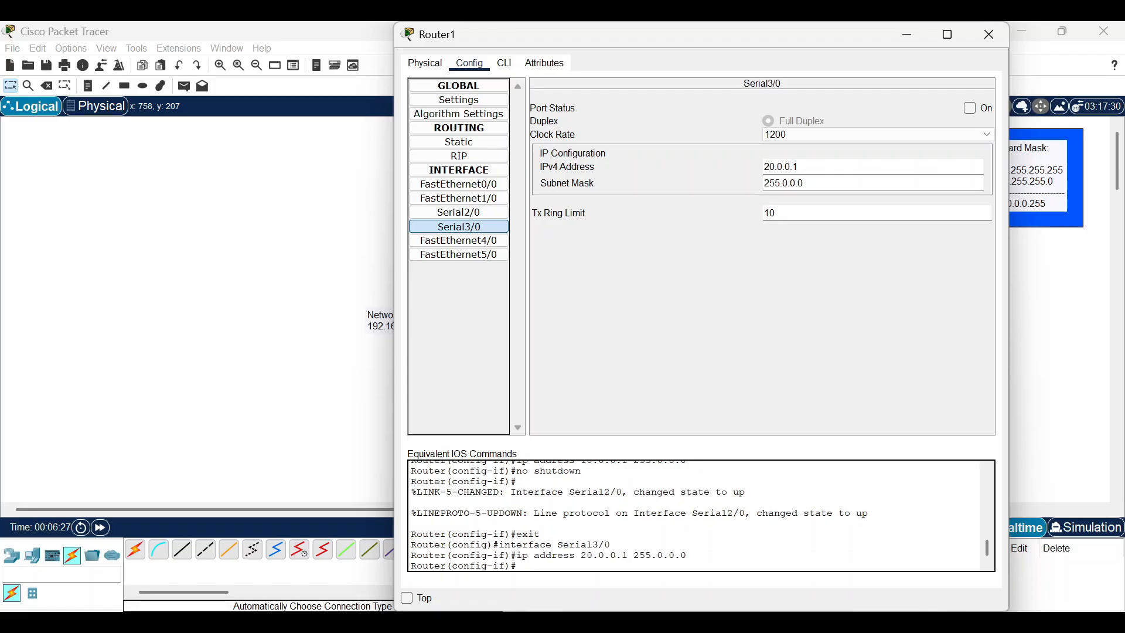
left_click(970, 108)
left_click(908, 35)
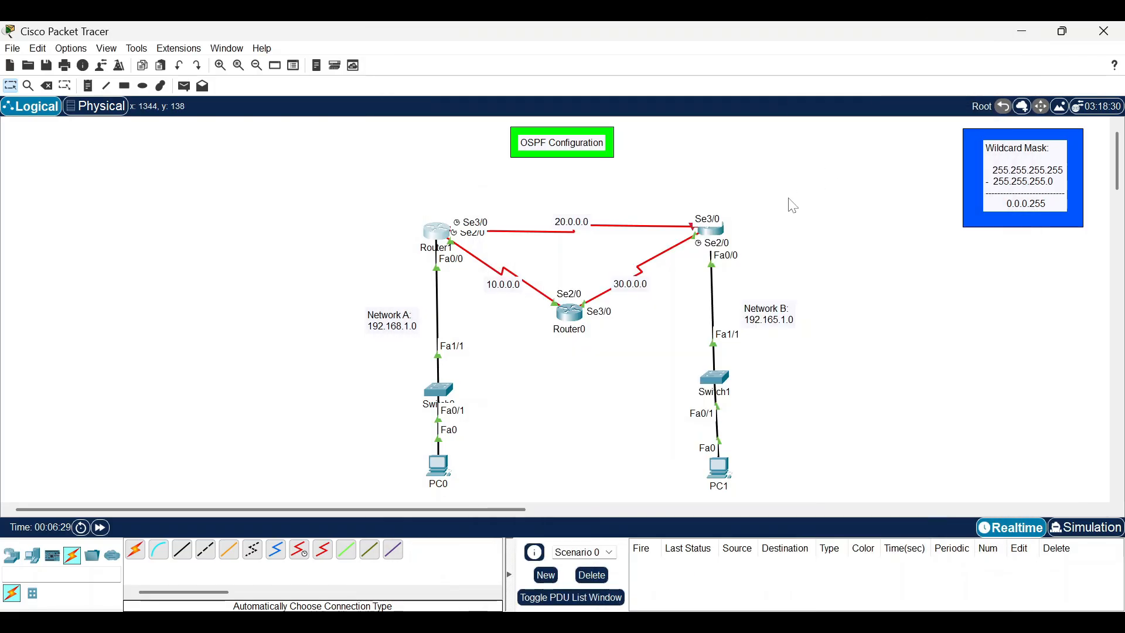
Configure Router2's Serial3/0 with IPv4 address 20.0.0.2 and subnet mask 255.0.0.0, and turn the port on
left_click(710, 228)
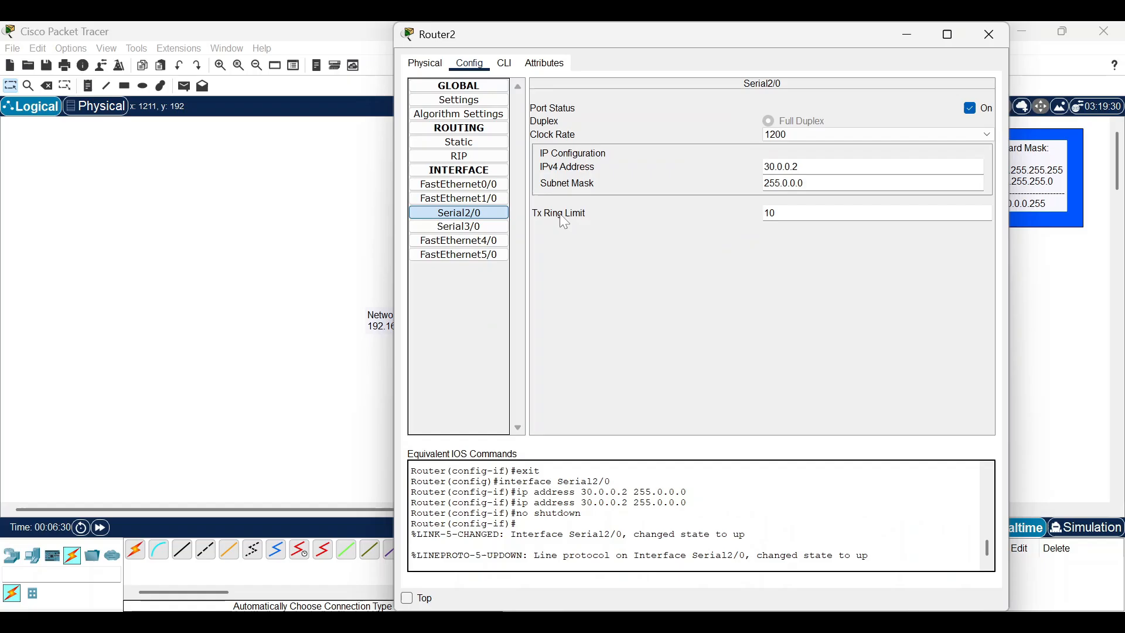
left_click(482, 227)
left_click(767, 167)
type("20.0.0.0")
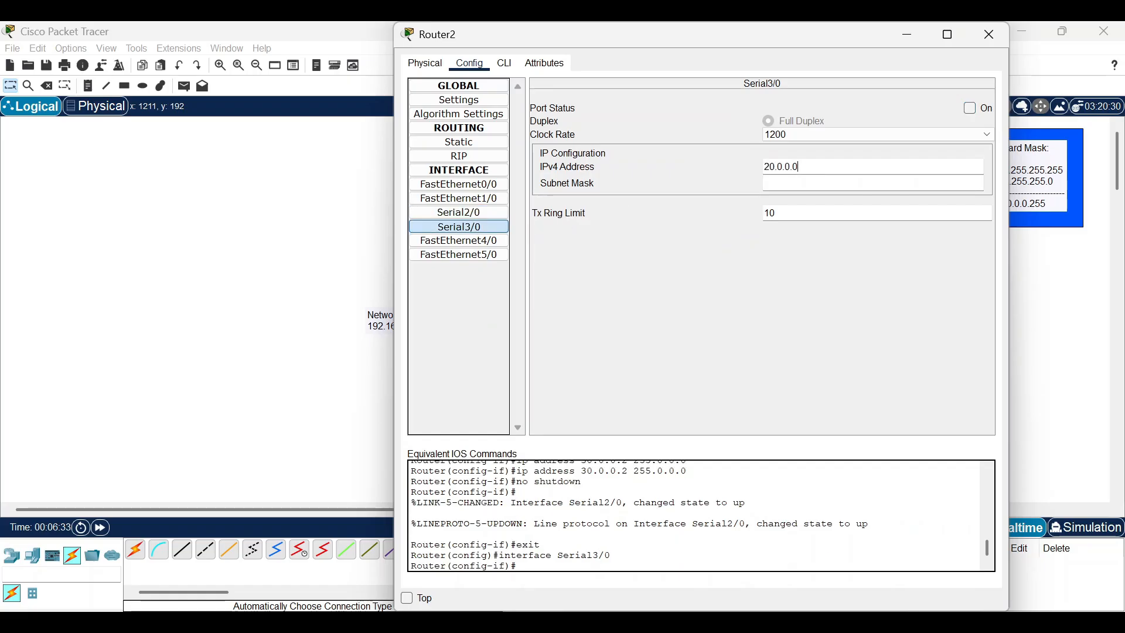
key("Return")
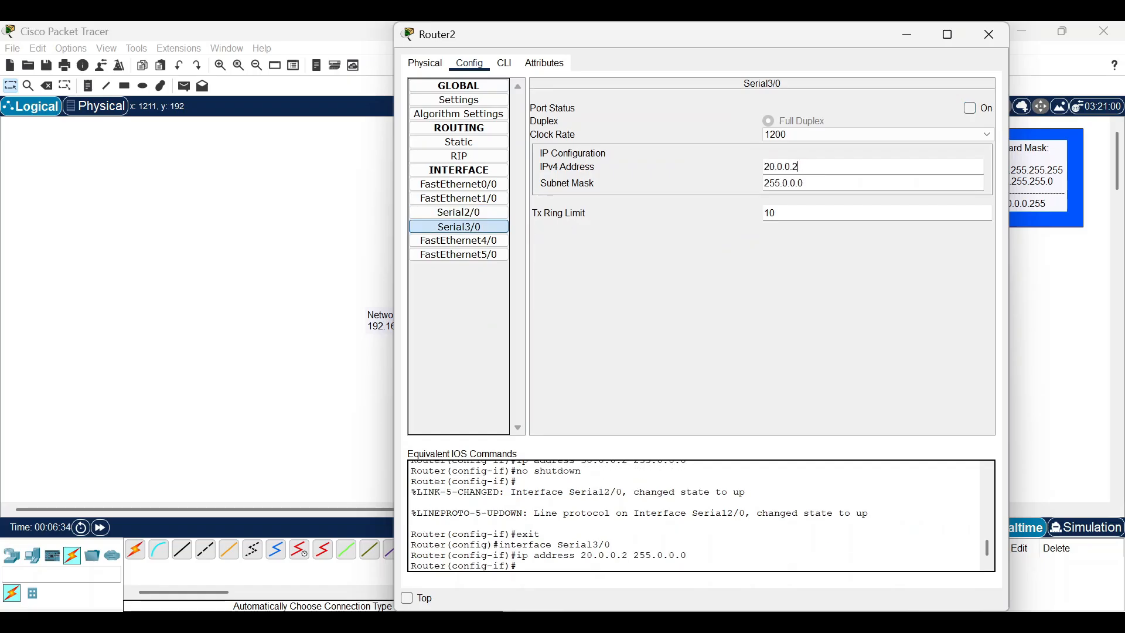
left_click(970, 108)
left_click(907, 32)
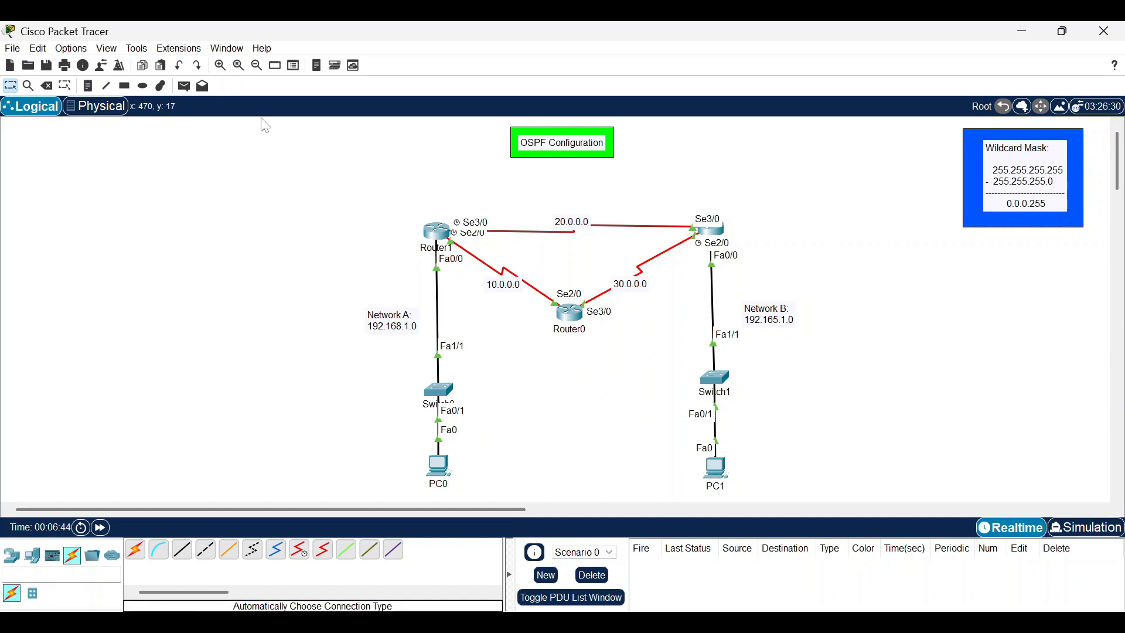
Test each LAN's gateway by sending simple PDUs from PC0 to Router1 and from PC1 to Router2
left_click(187, 92)
left_click(434, 466)
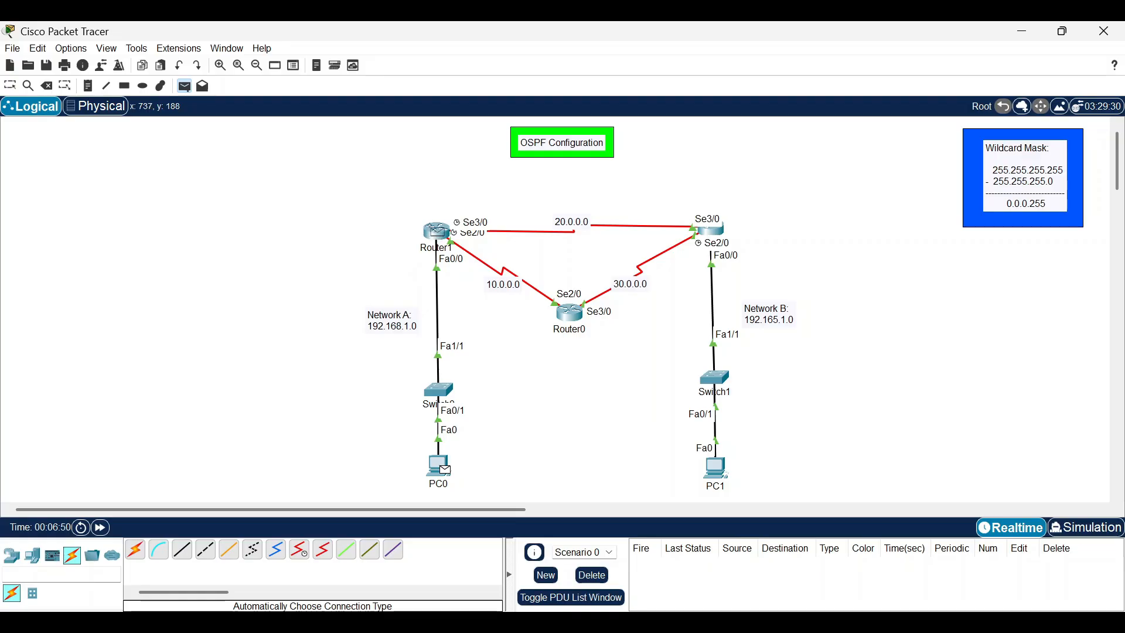
left_click(437, 231)
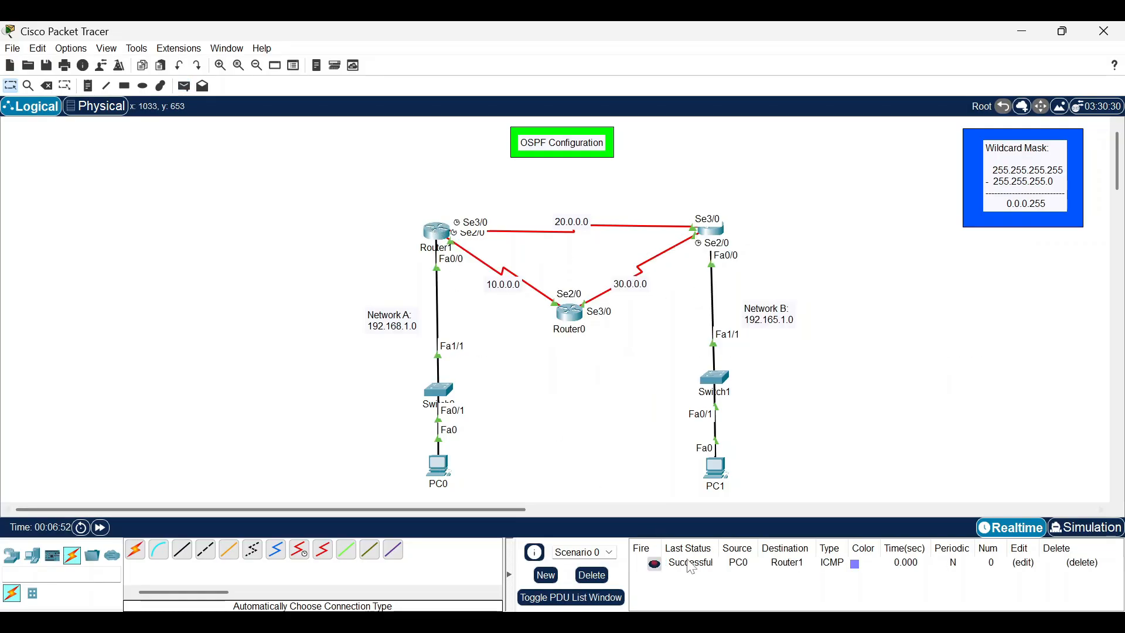
left_click(184, 86)
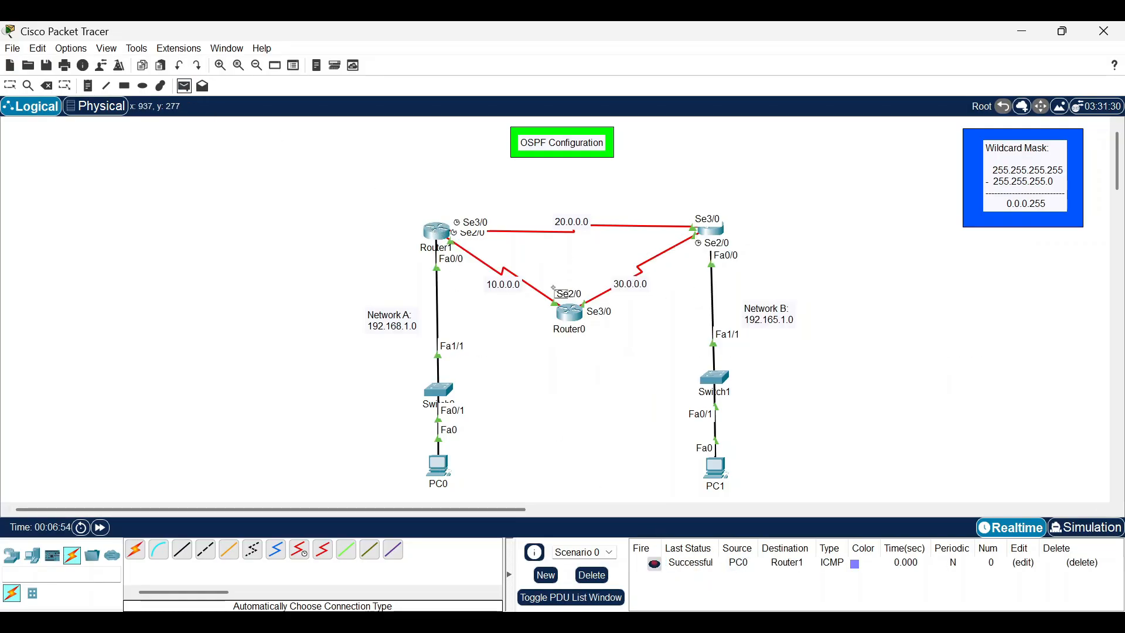
left_click(714, 468)
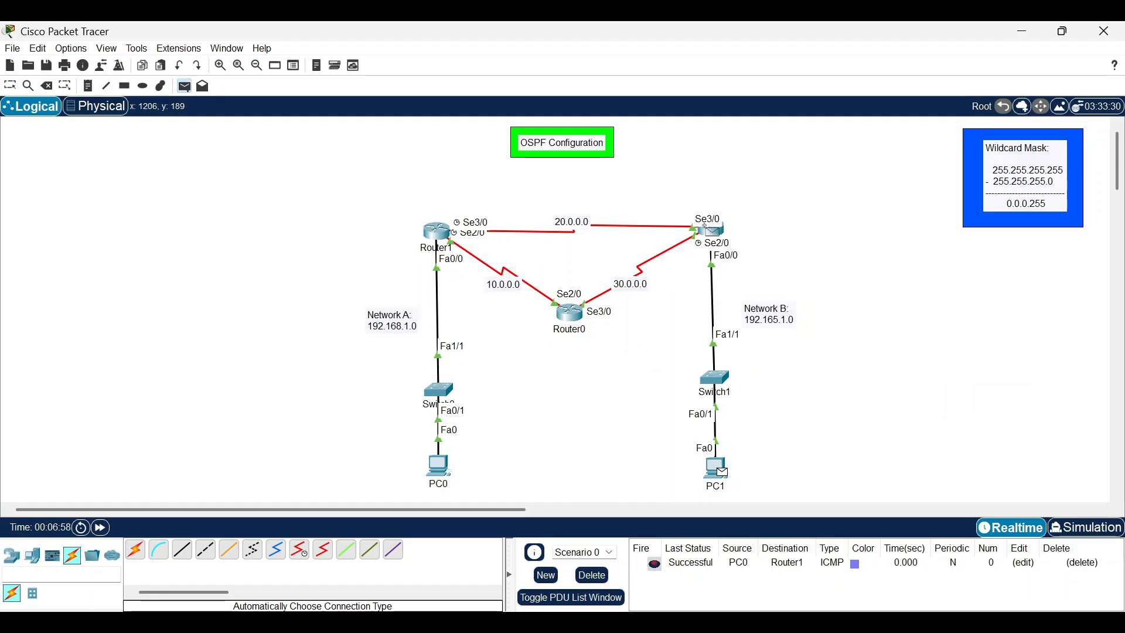
left_click(707, 229)
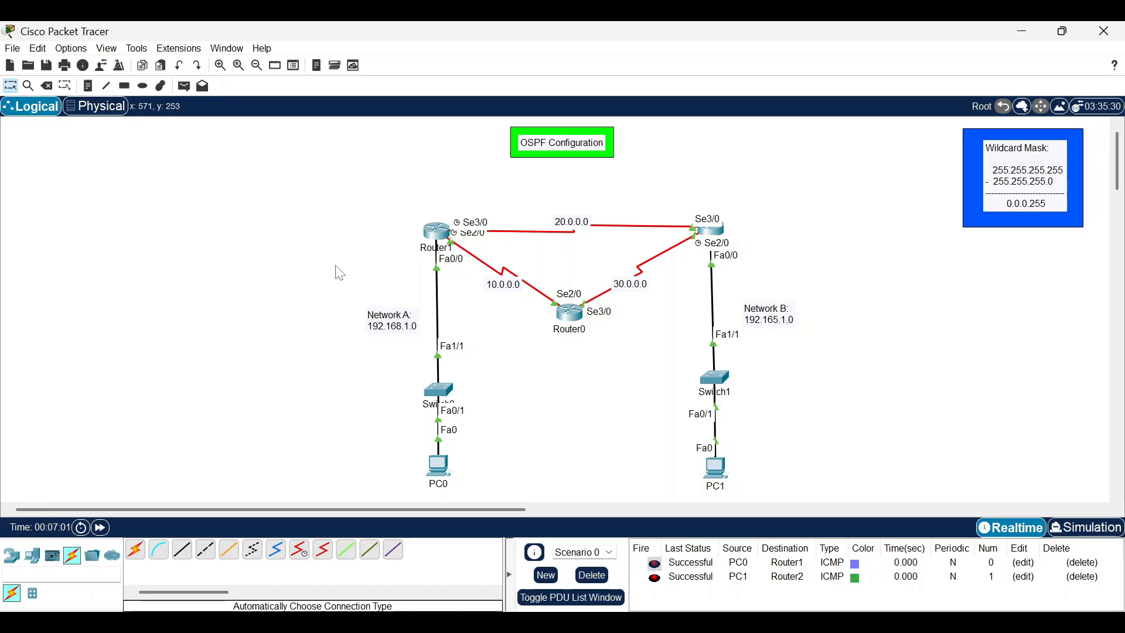
Test connectivity between the two LANs by sending a simple PDU from PC0 to PC1
left_click(184, 88)
left_click(440, 467)
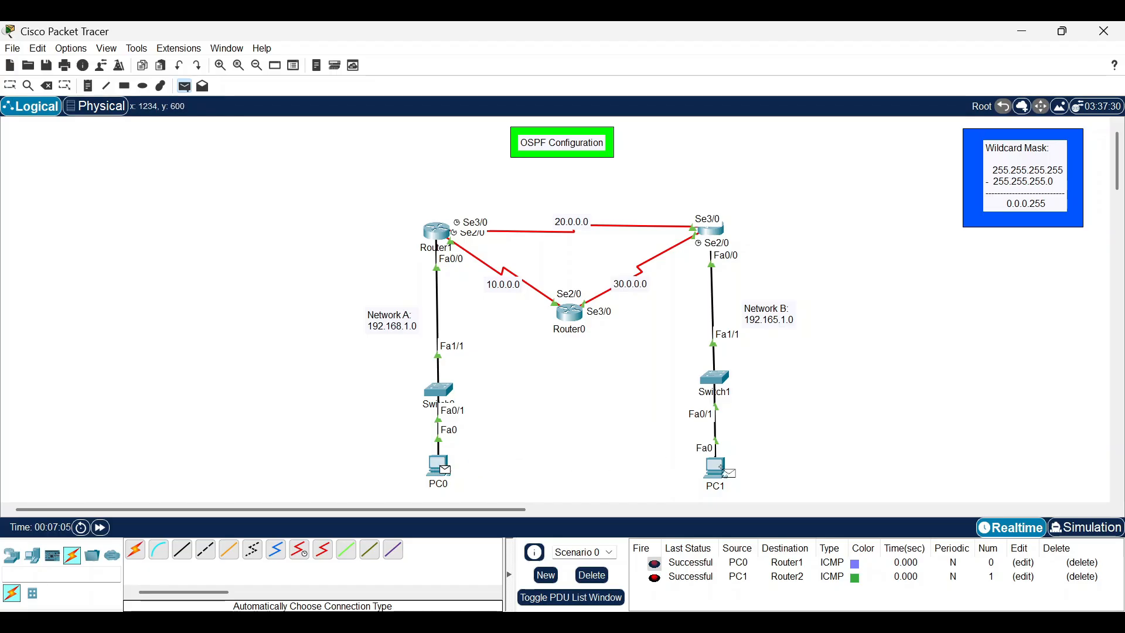
left_click(716, 468)
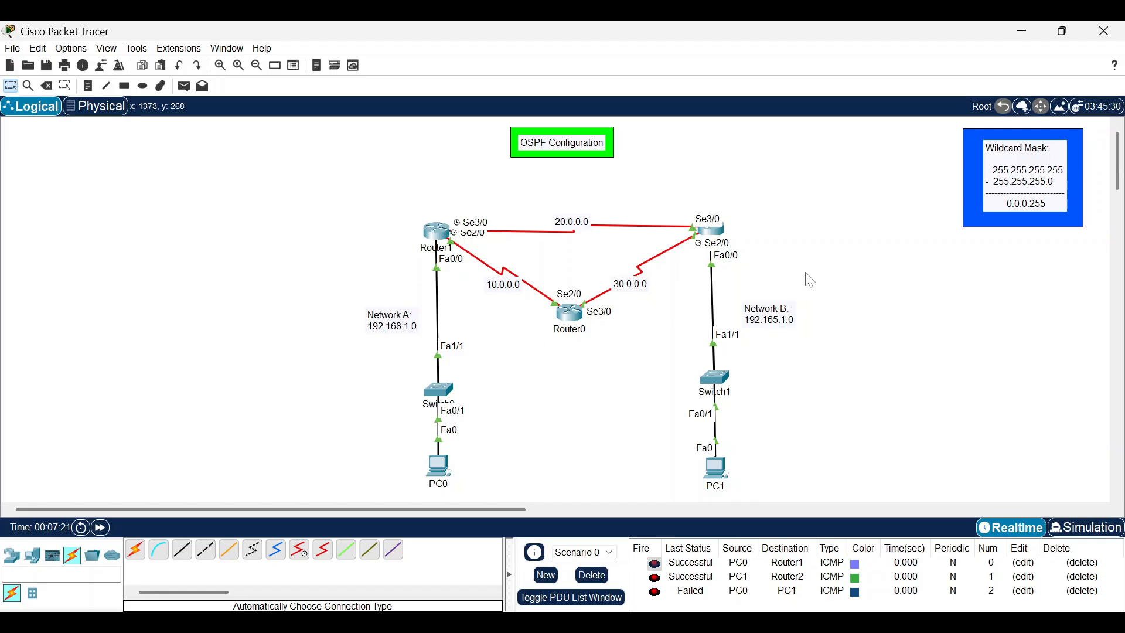
Nudge PC1 and Switch1 slightly to line up the Network B devices beneath Router2
left_click_drag(721, 470, 718, 472)
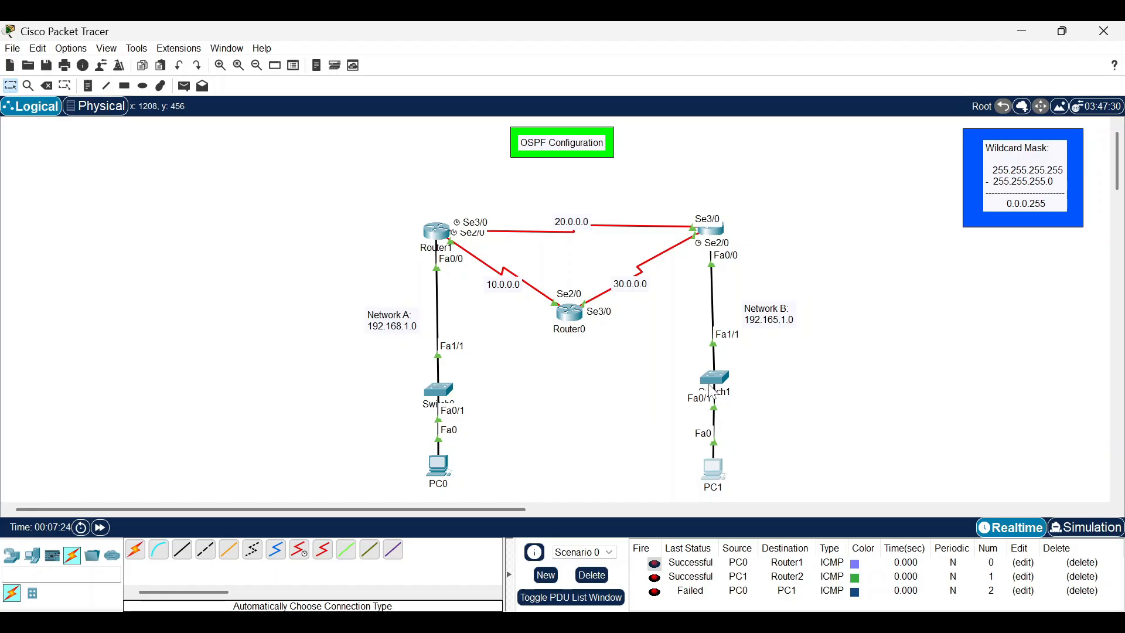
left_click_drag(712, 389, 710, 390)
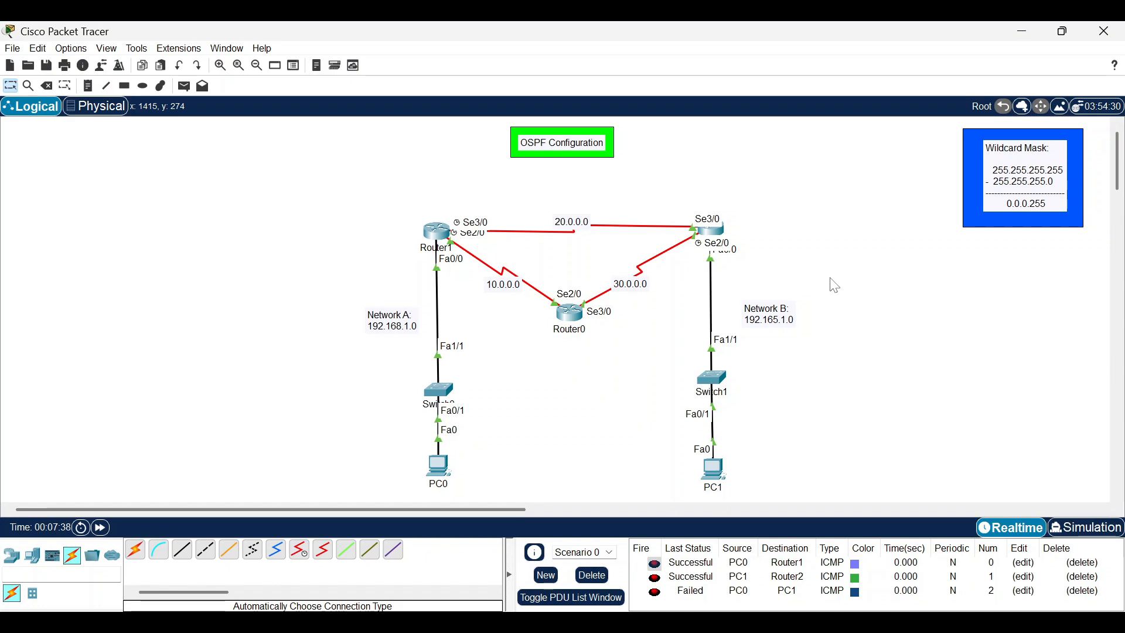
Open Router1's command line and exit interface, global configuration and privileged modes back to the user EXEC prompt
left_click(435, 232)
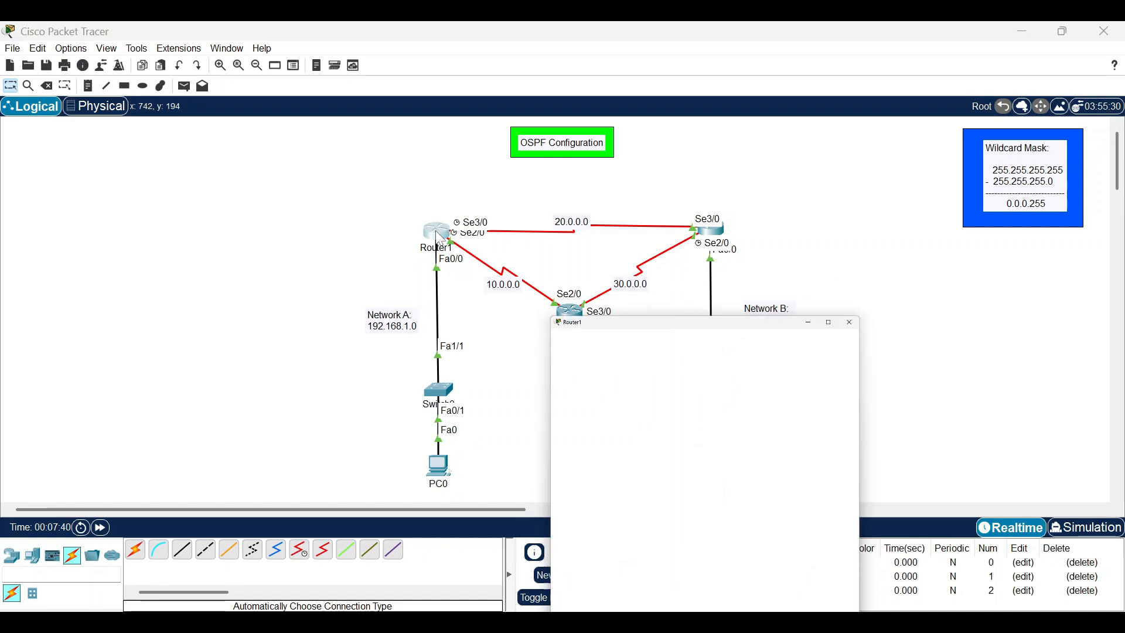
left_click(508, 65)
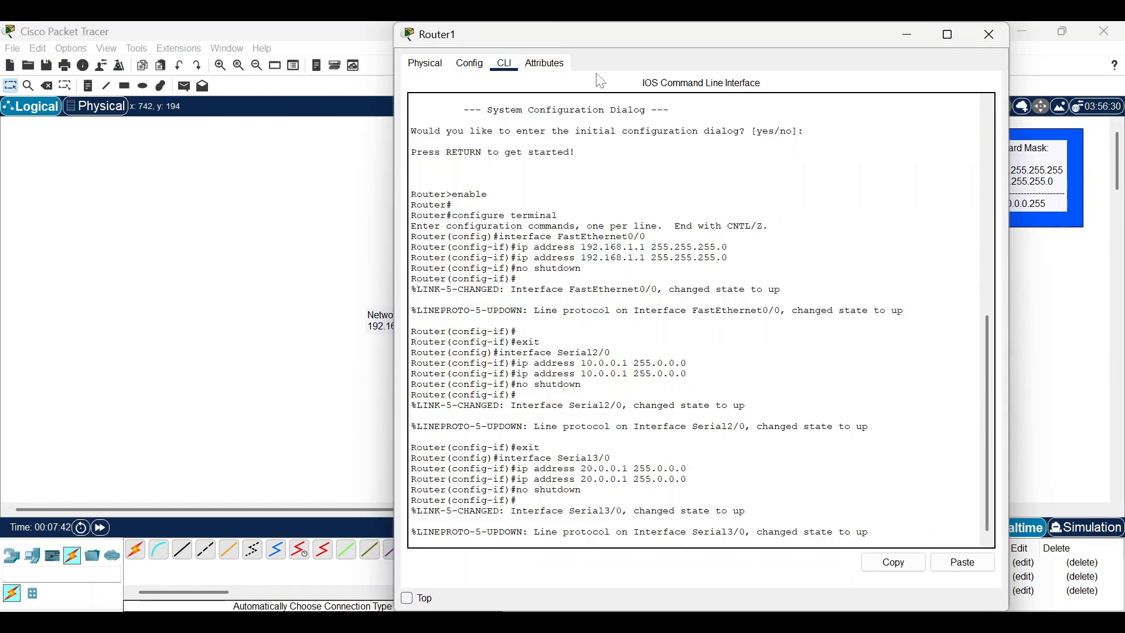
left_click(909, 29)
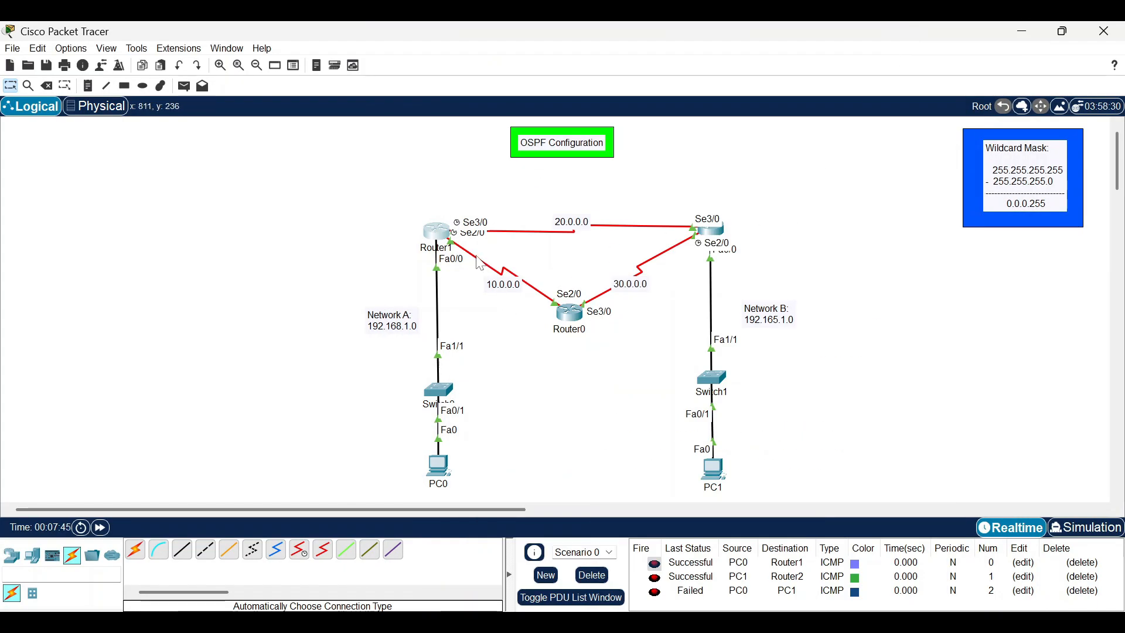
left_click(444, 236)
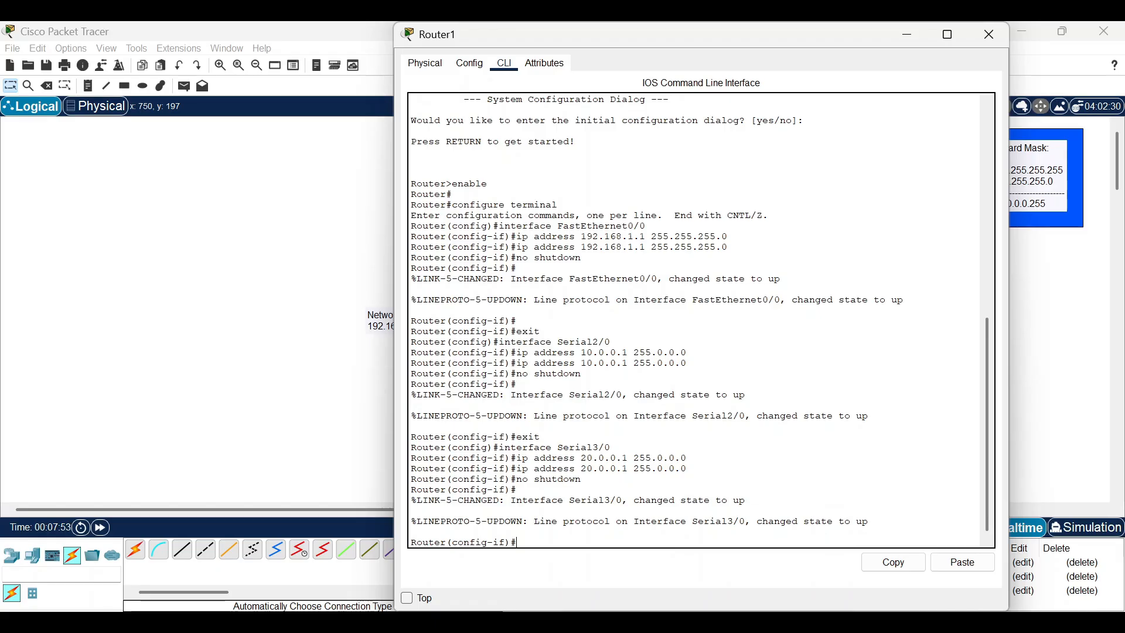
type("x")
key("Return")
type("er(config)#e")
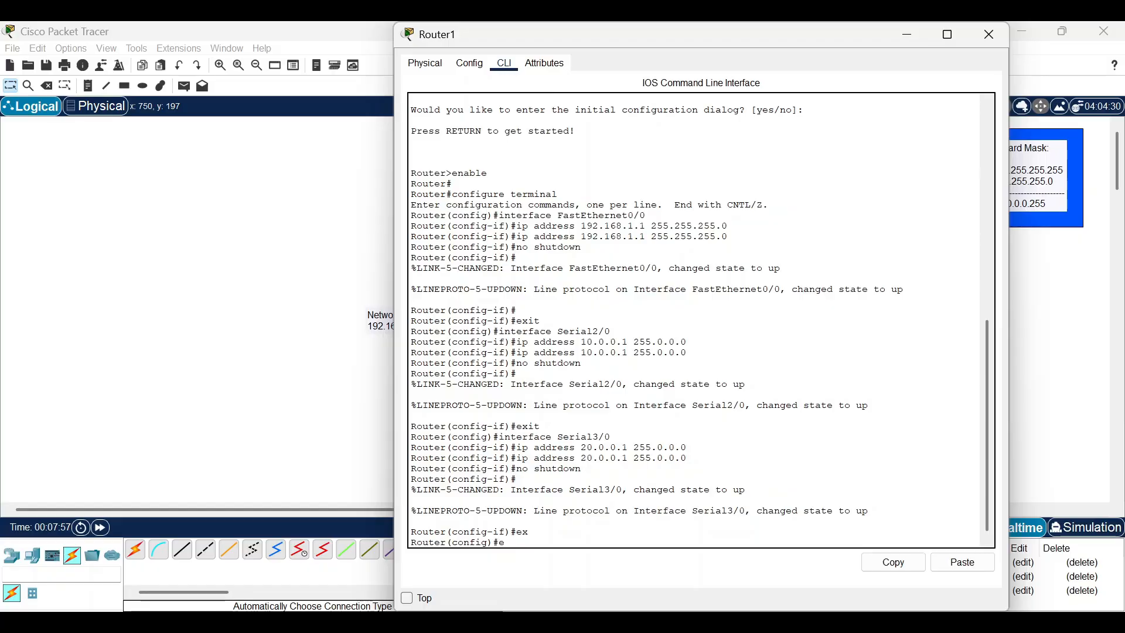
type("x")
key("Return")
key("Return")
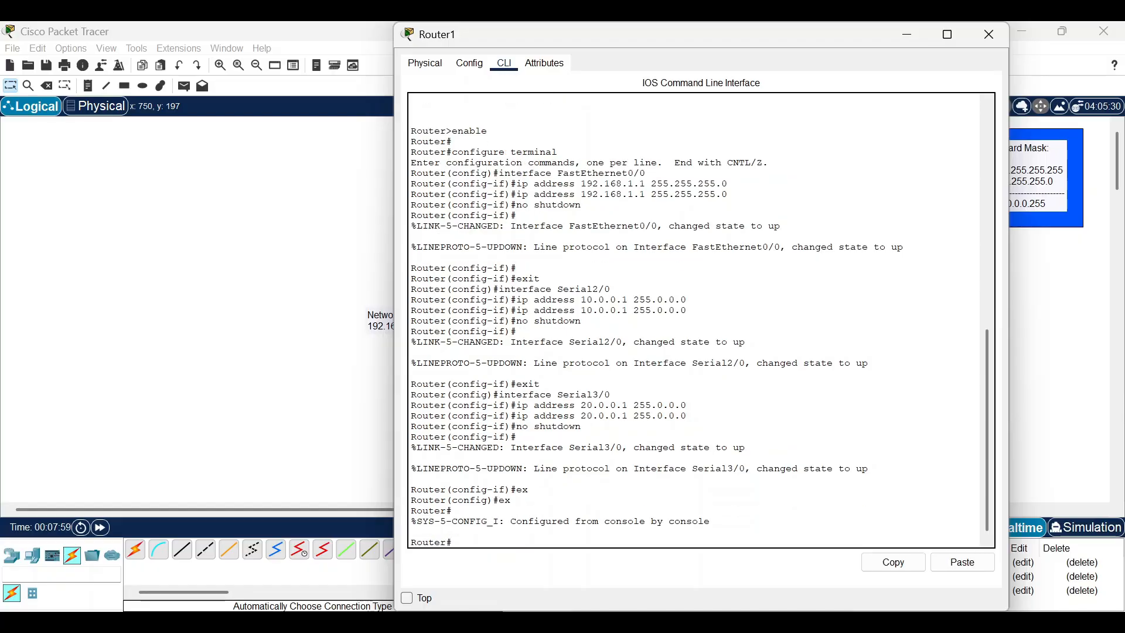
type("ex")
key("Return")
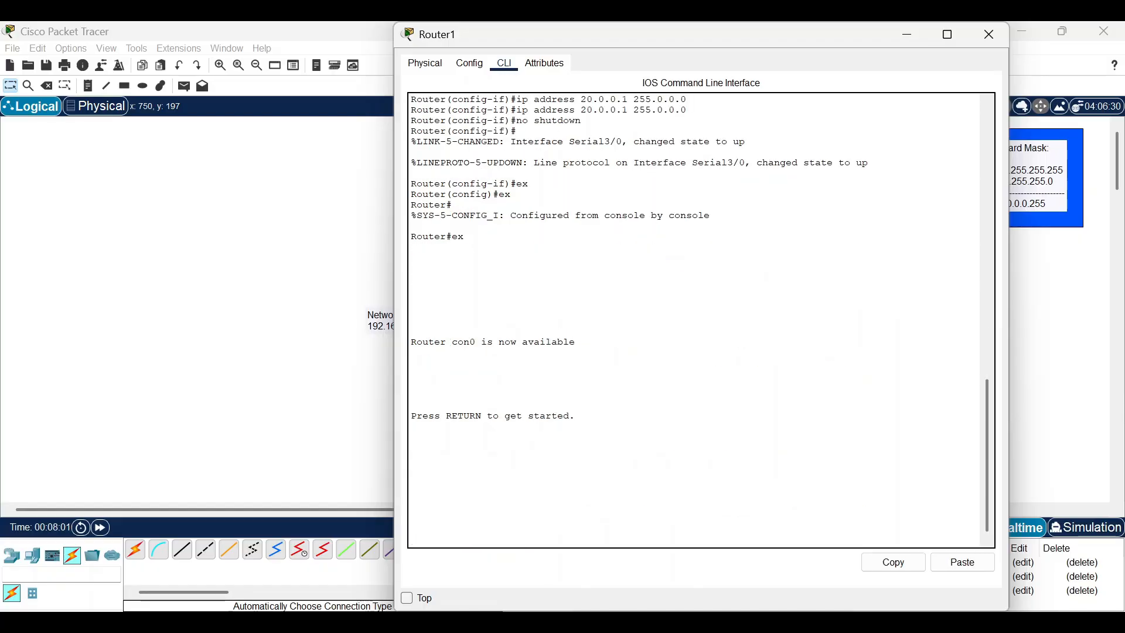
key("Return")
key("Return")
key("Return")
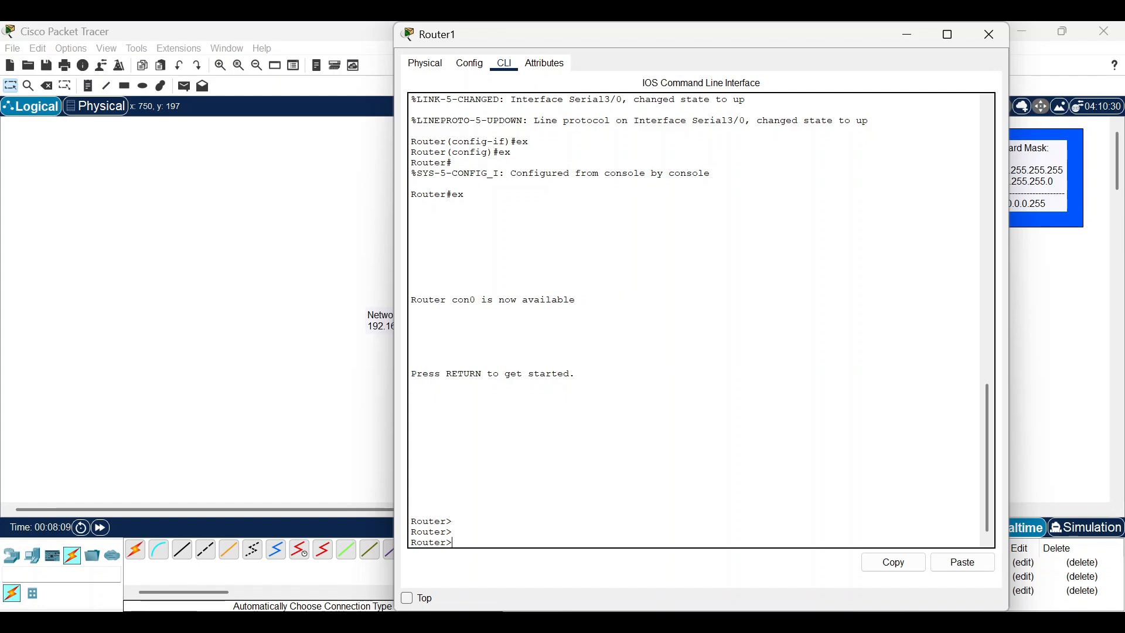
Enter privileged mode and global configuration on Router1, and start OSPF routing with process ID 1
type("enable")
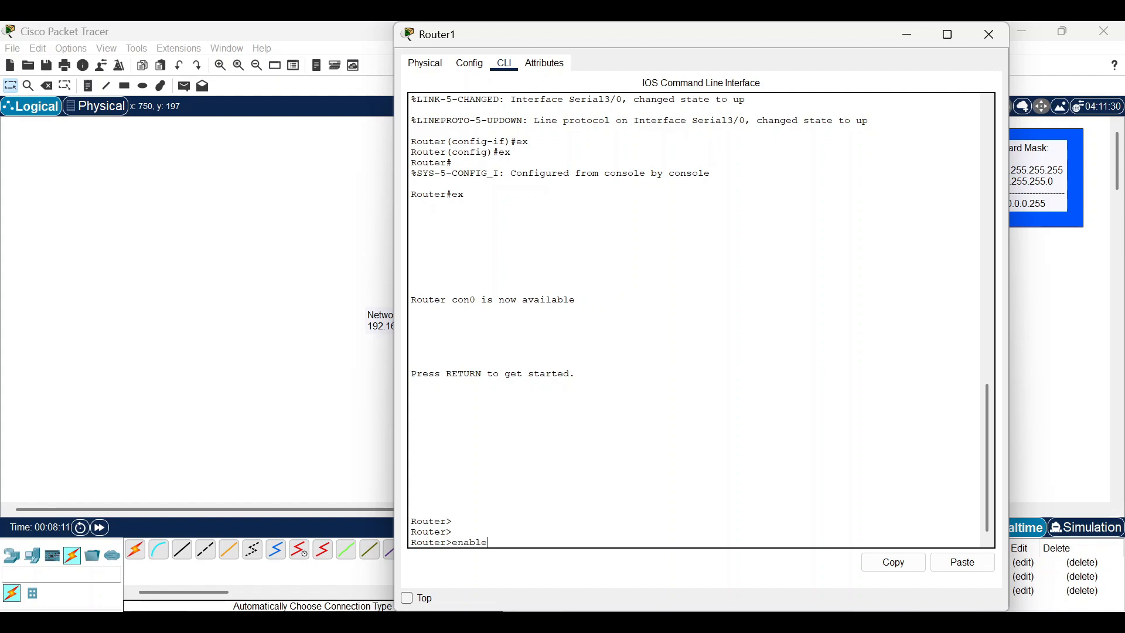
key("Return")
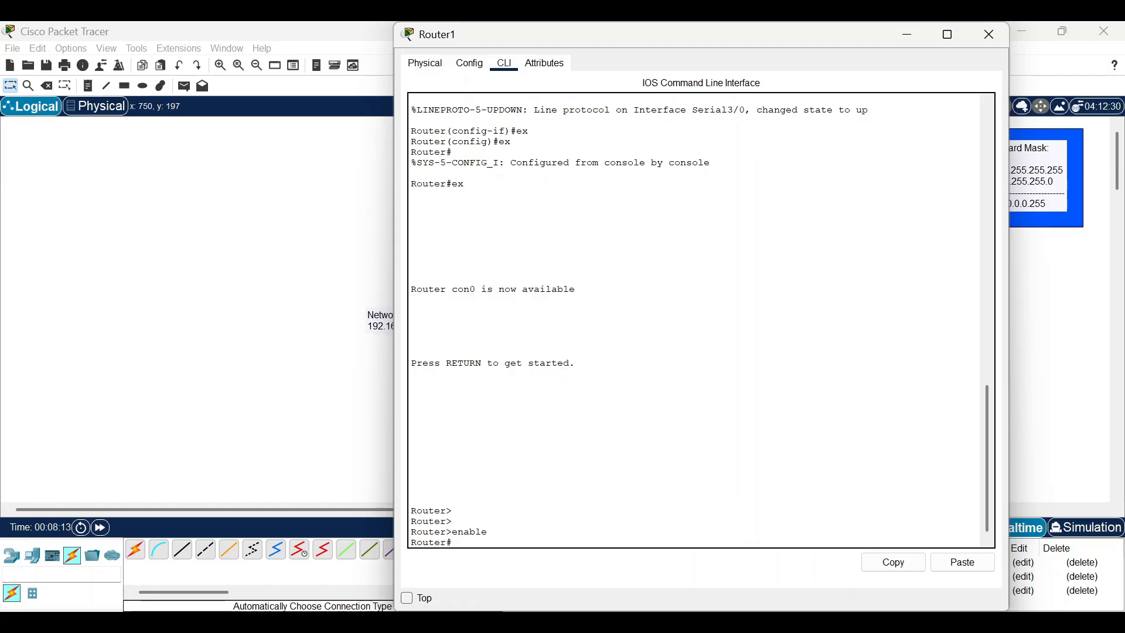
type("conf t")
key("Return")
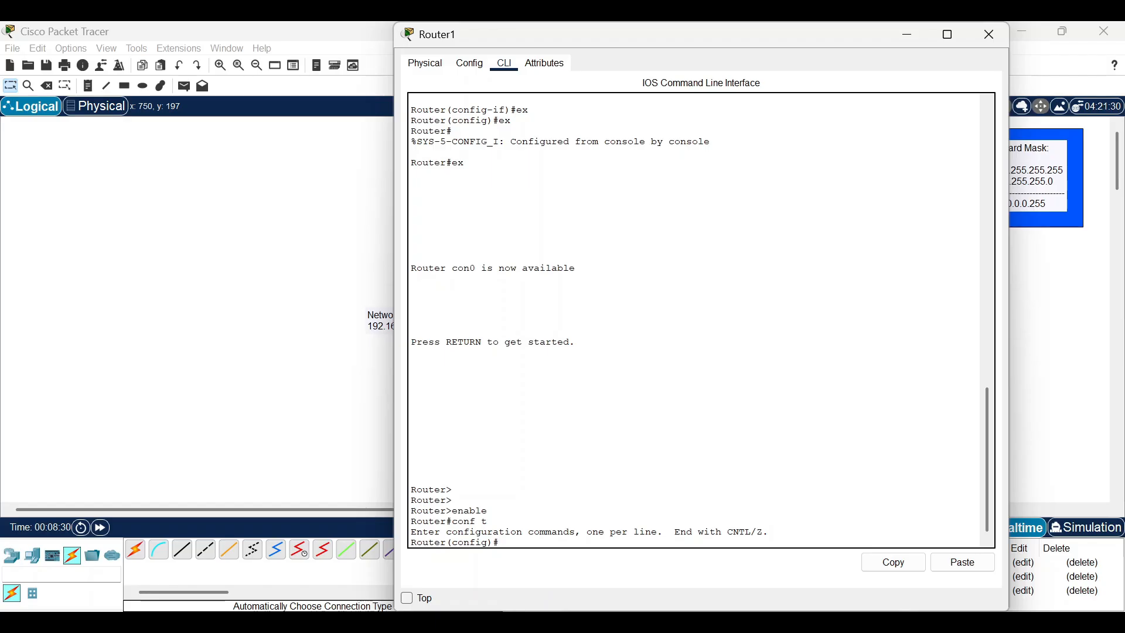
type("router ospf")
type("1")
key("Return")
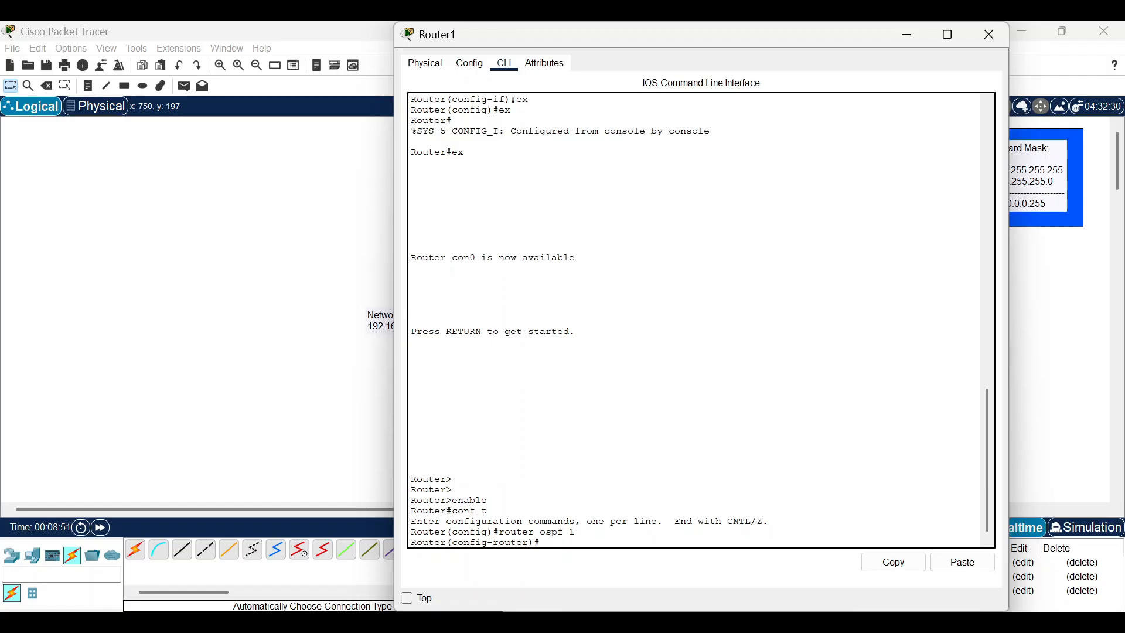
Examine the topology around Router1 for the networks directly connected to it, and return to its command line
left_click_drag(645, 39, 876, 221)
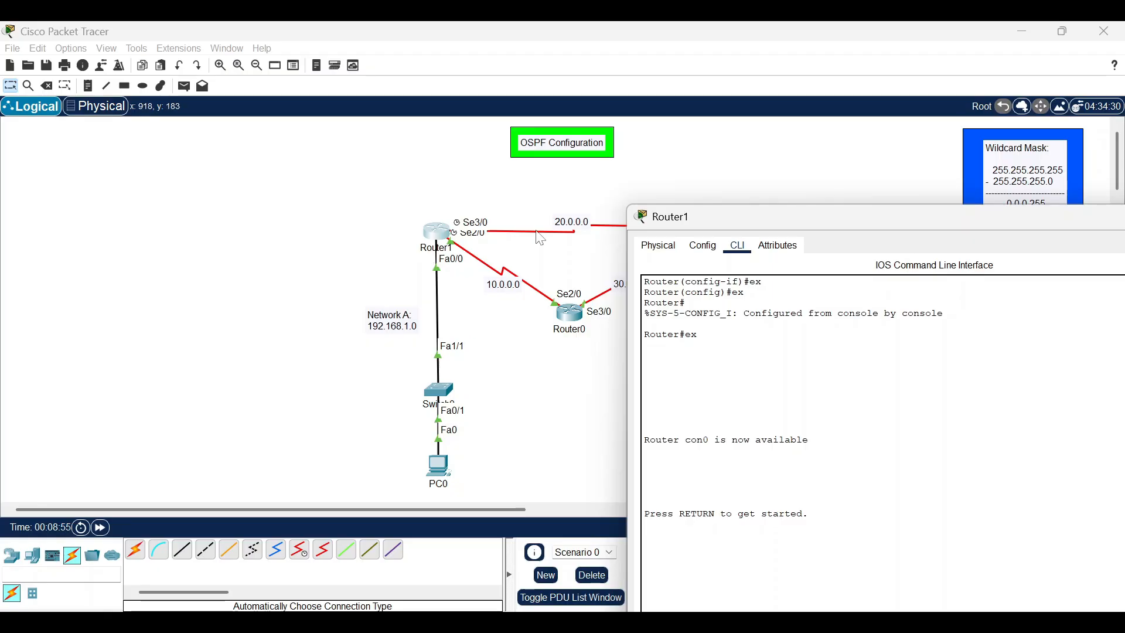
left_click_drag(731, 218, 716, 90)
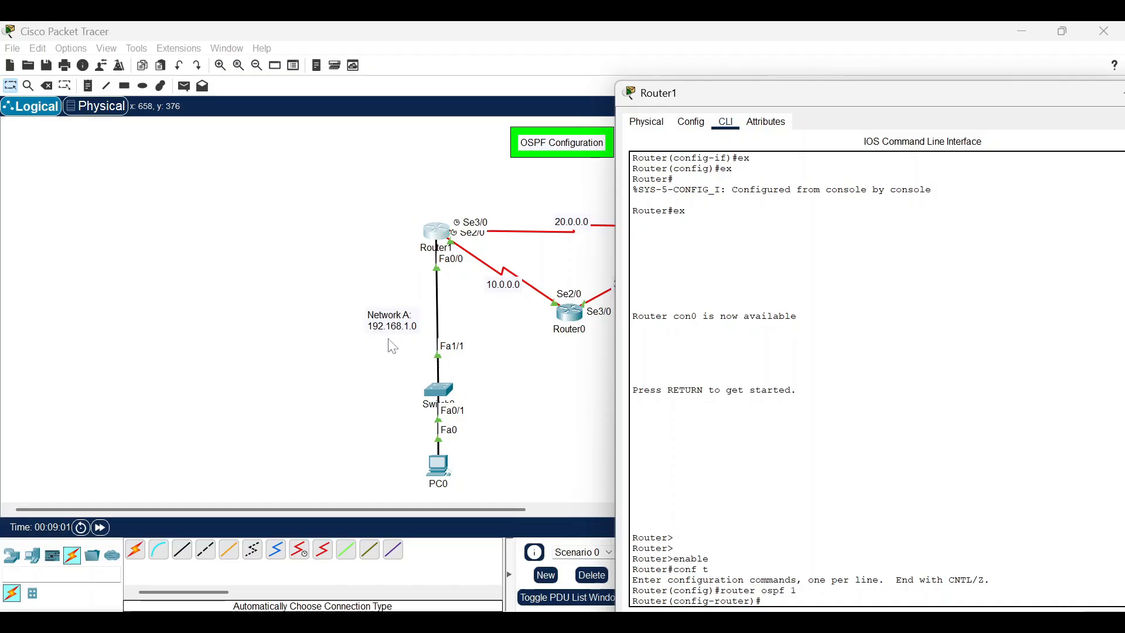
left_click(496, 192)
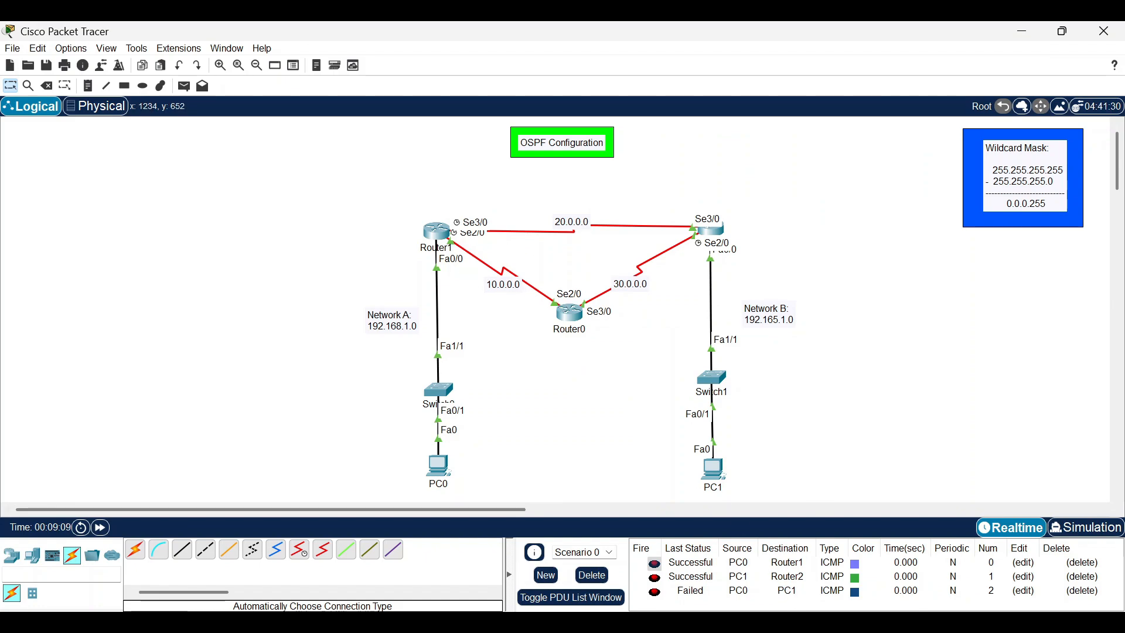
left_click(805, 628)
left_click(1025, 31)
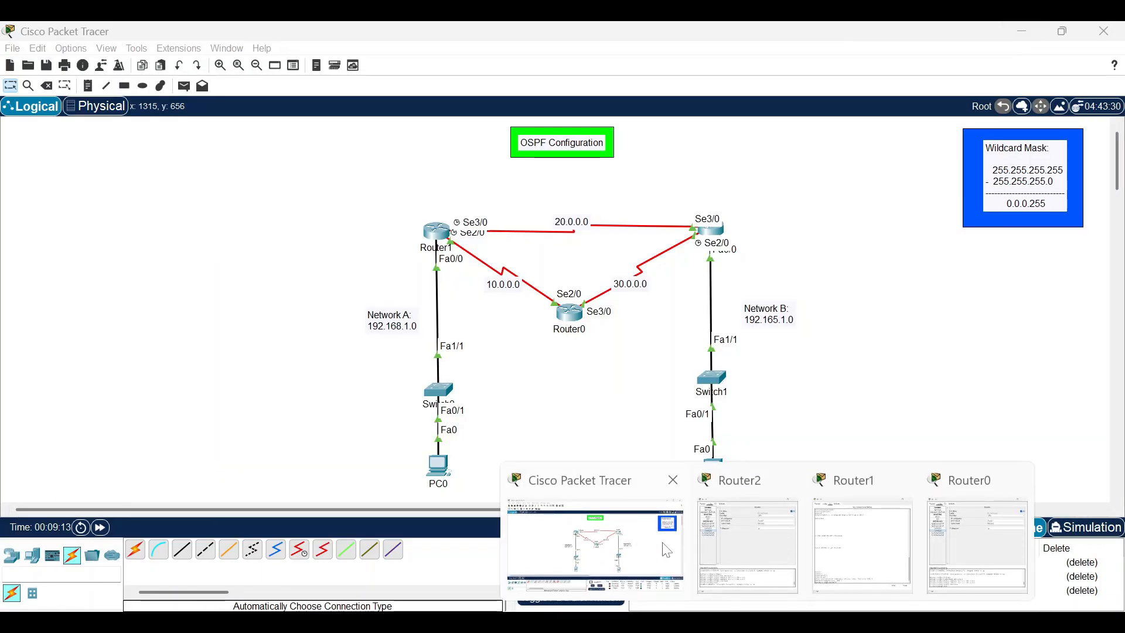
left_click(668, 551)
left_click(436, 230)
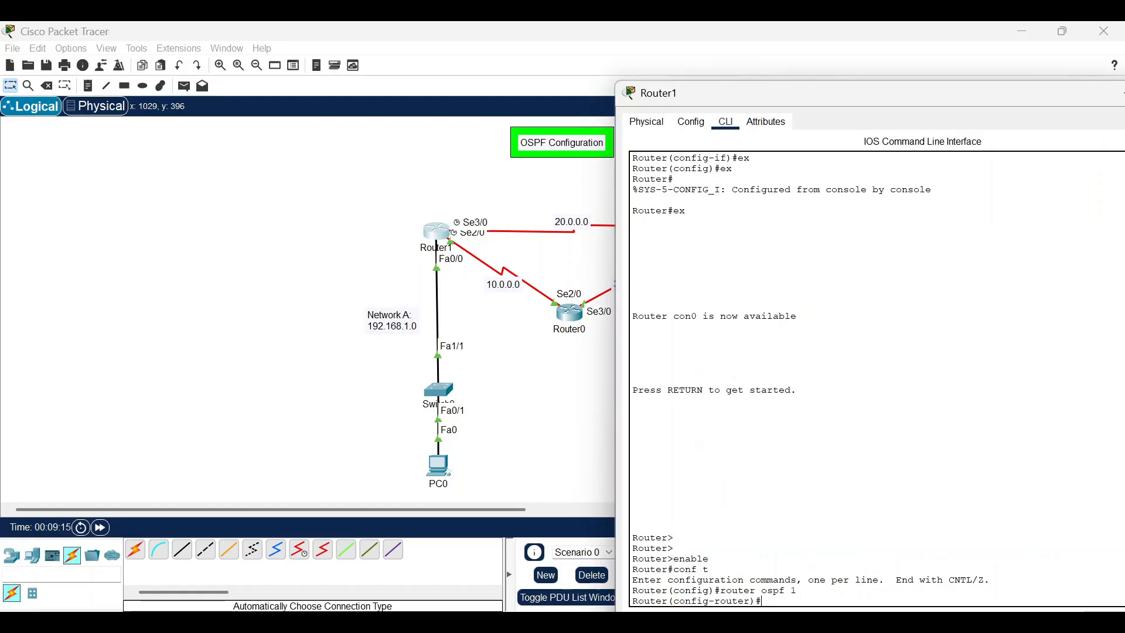
left_click_drag(952, 101, 774, 83)
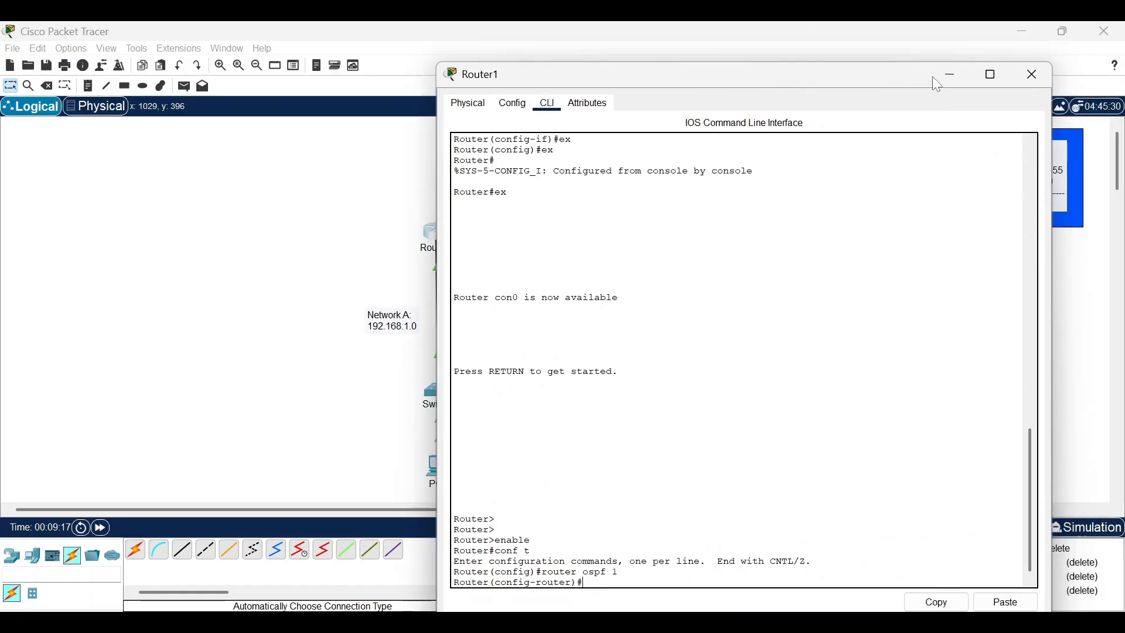
left_click(991, 78)
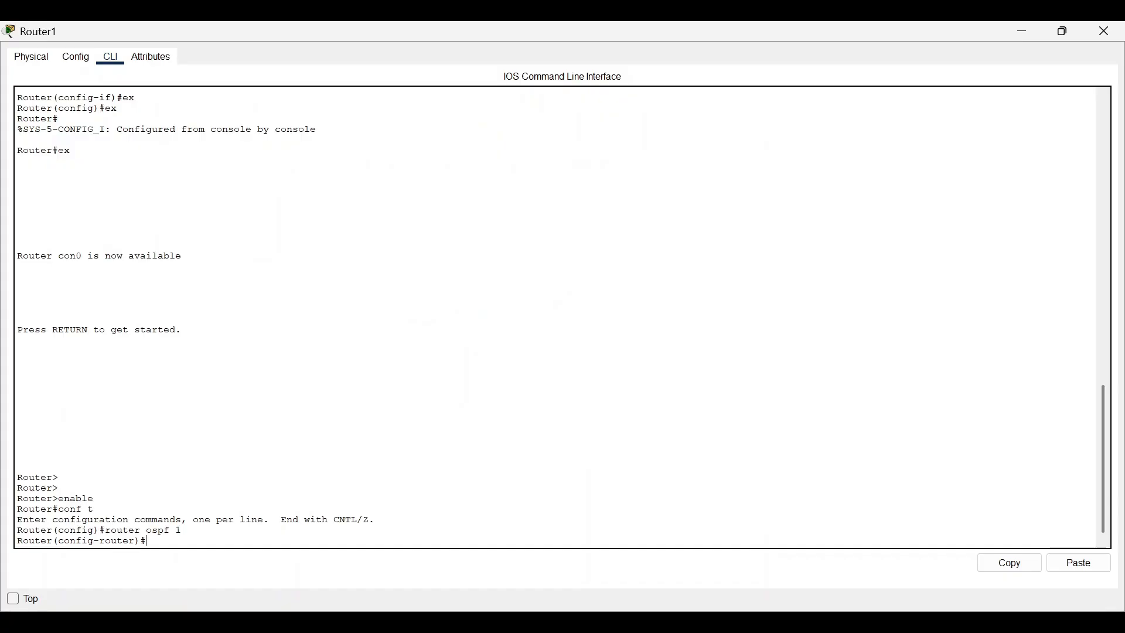
Advertise network 192.168.1.0 in Router1's OSPF process with wildcard mask 0.0.0.255 in area 0, consulting the wildcard mask note
type("network 192.168.1.0")
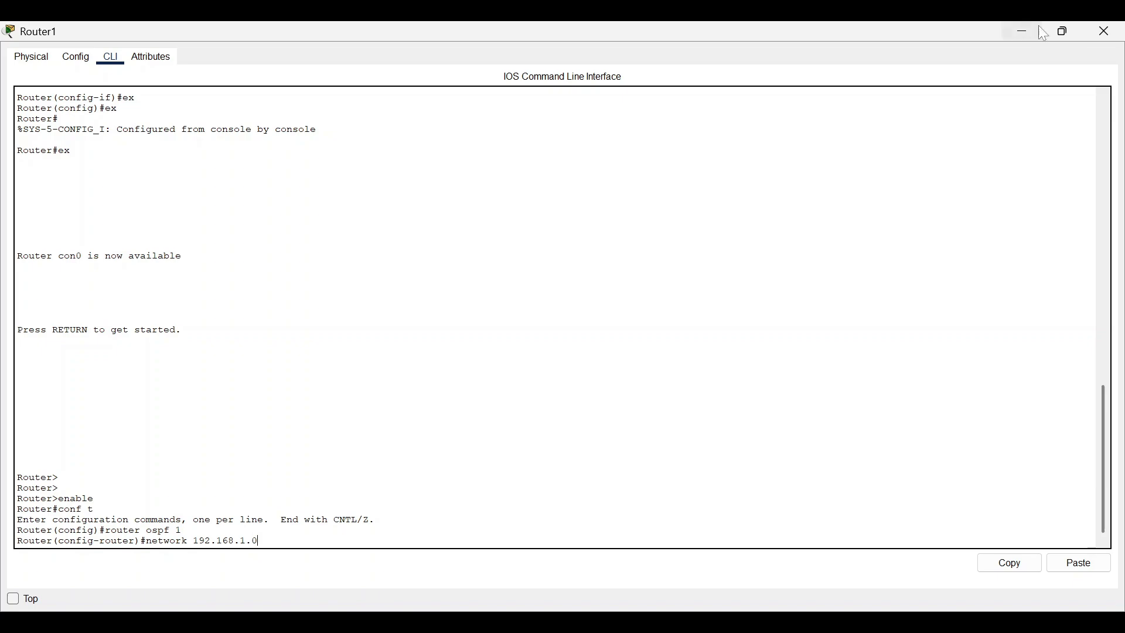
left_click(1063, 31)
left_click_drag(661, 72, 728, 78)
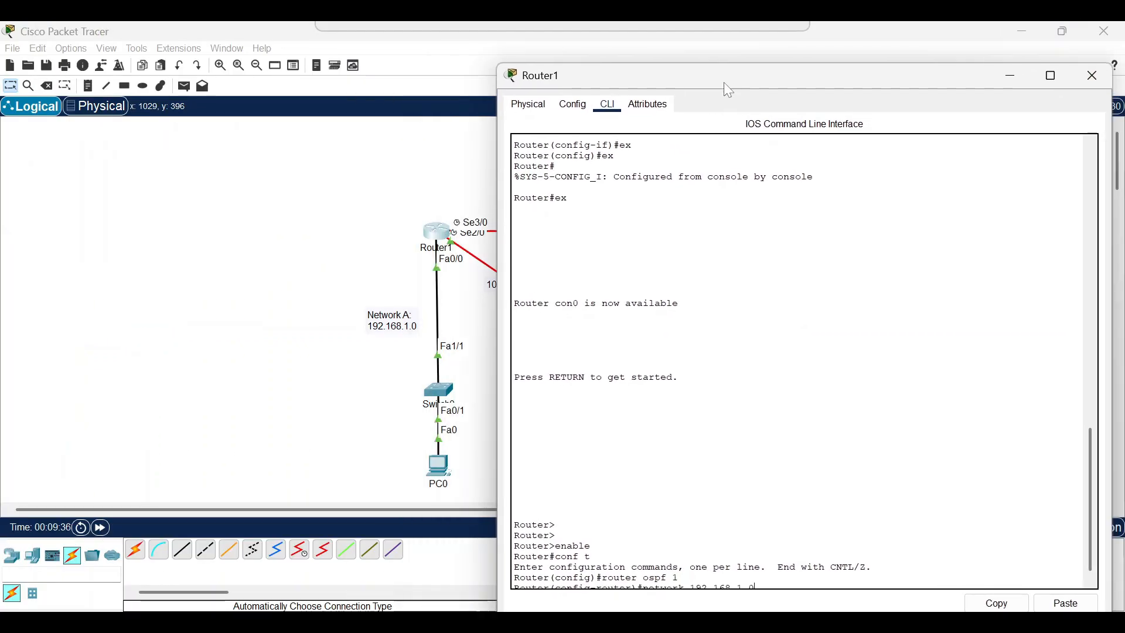
left_click_drag(828, 64, 578, 85)
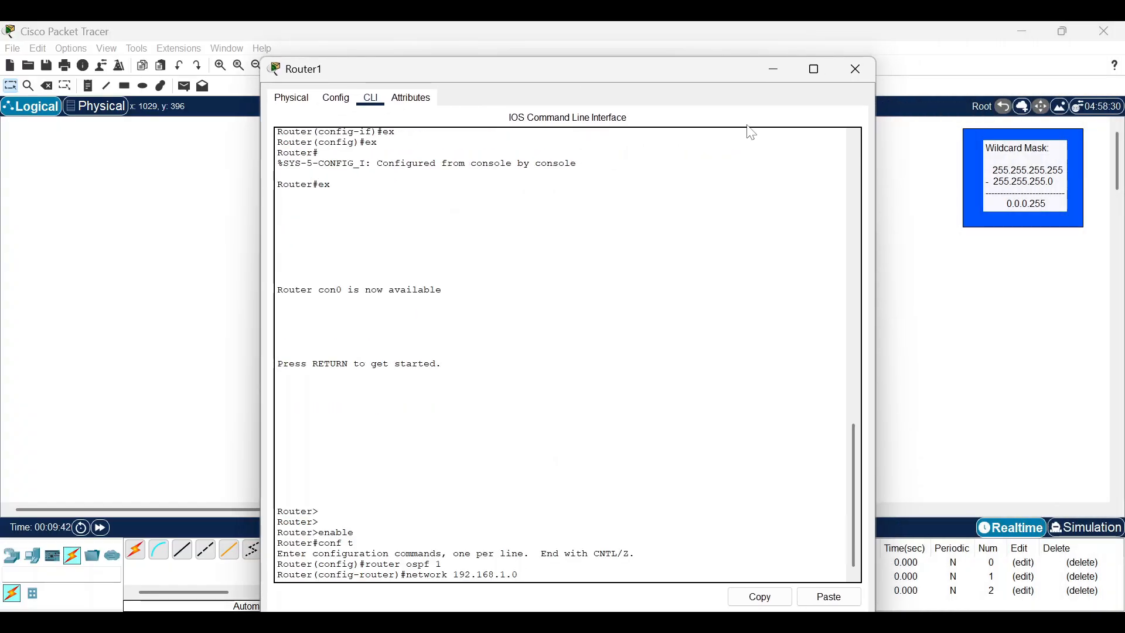
left_click_drag(719, 72, 680, 37)
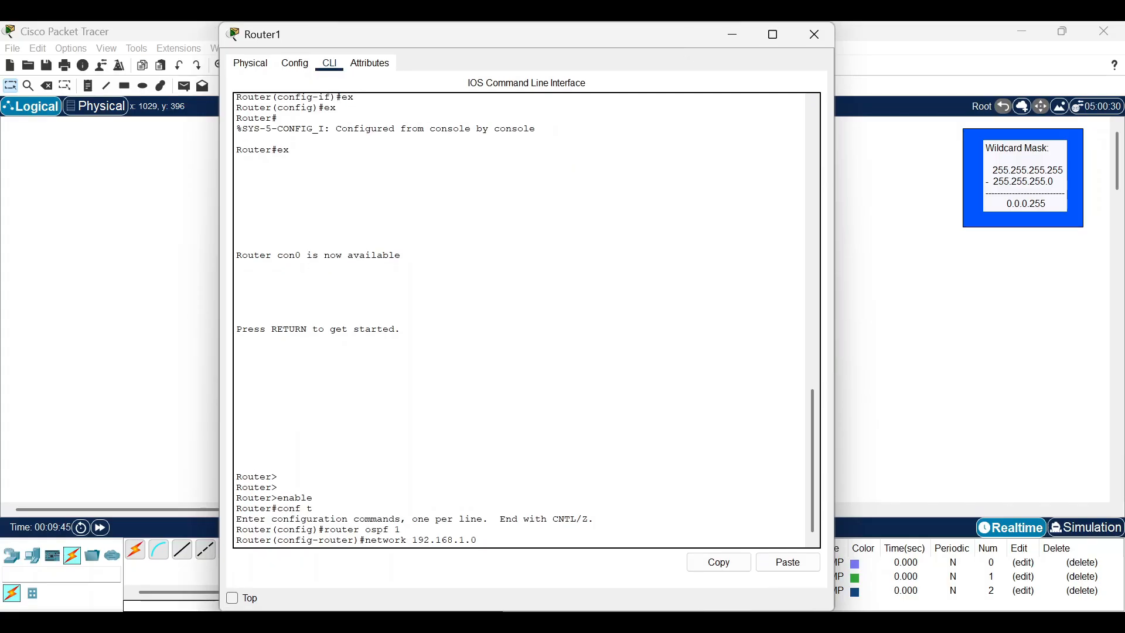
left_click(945, 251)
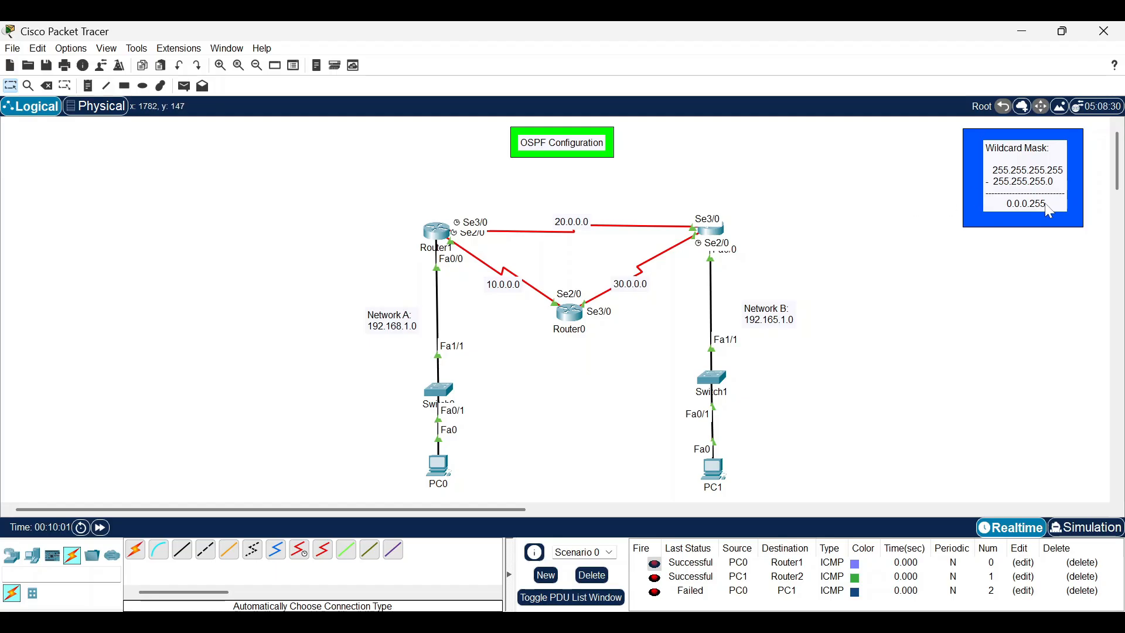
left_click(444, 237)
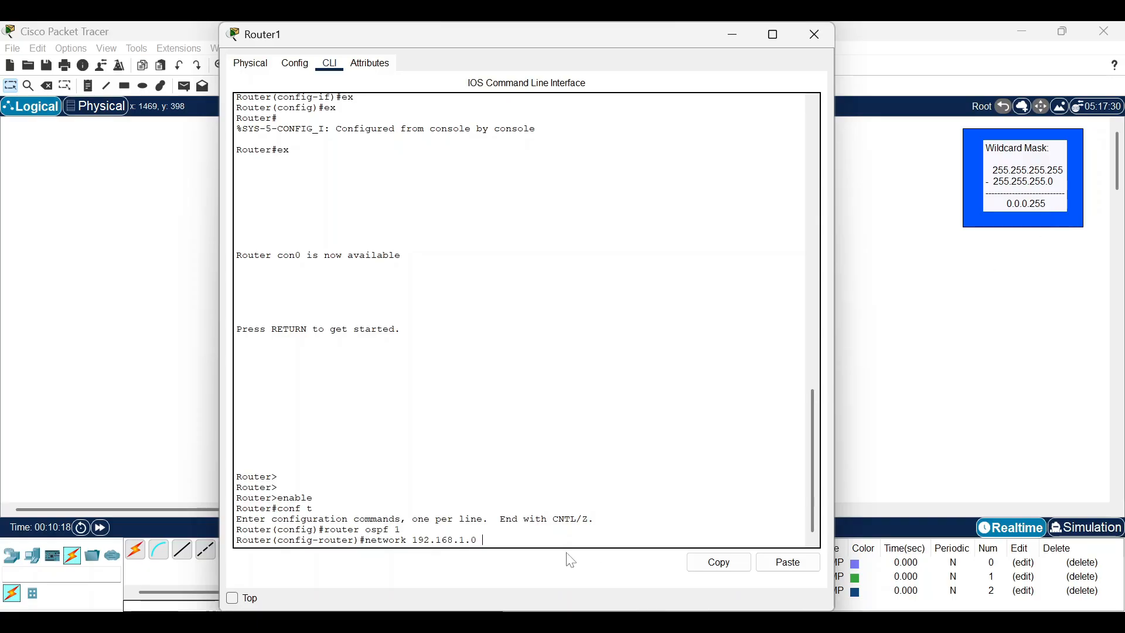
type("0.0.0.255 area 0")
key("Return")
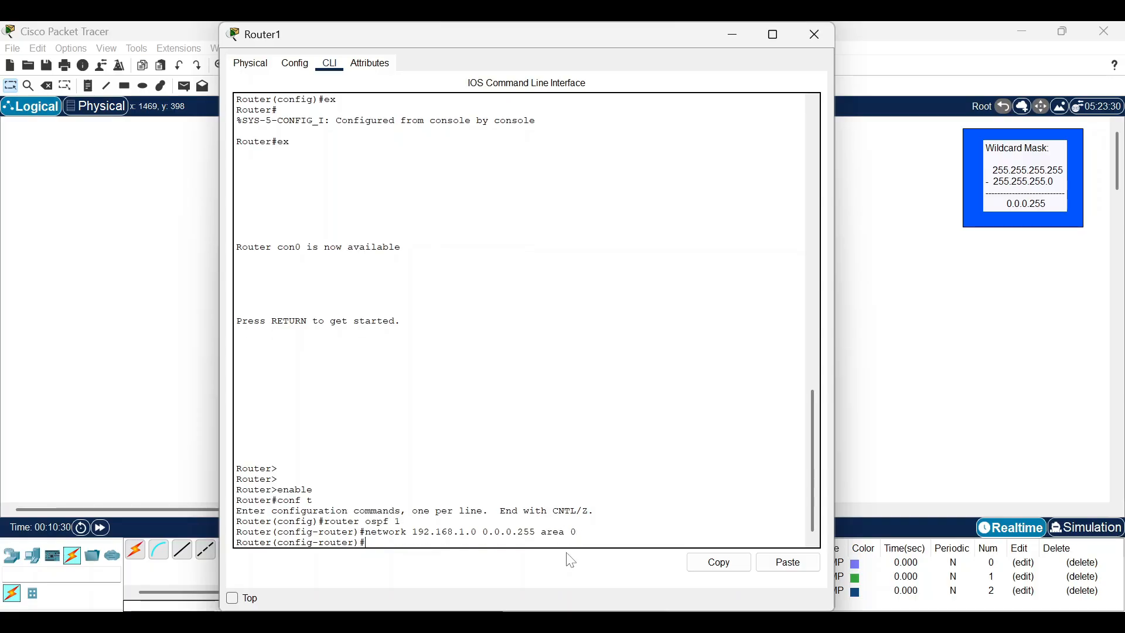
Advertise network 10.0.0.0 in Router1's OSPF process with wildcard mask 0.255.255.255 in area 0
left_click_drag(525, 38, 871, 285)
left_click_drag(761, 291, 575, 55)
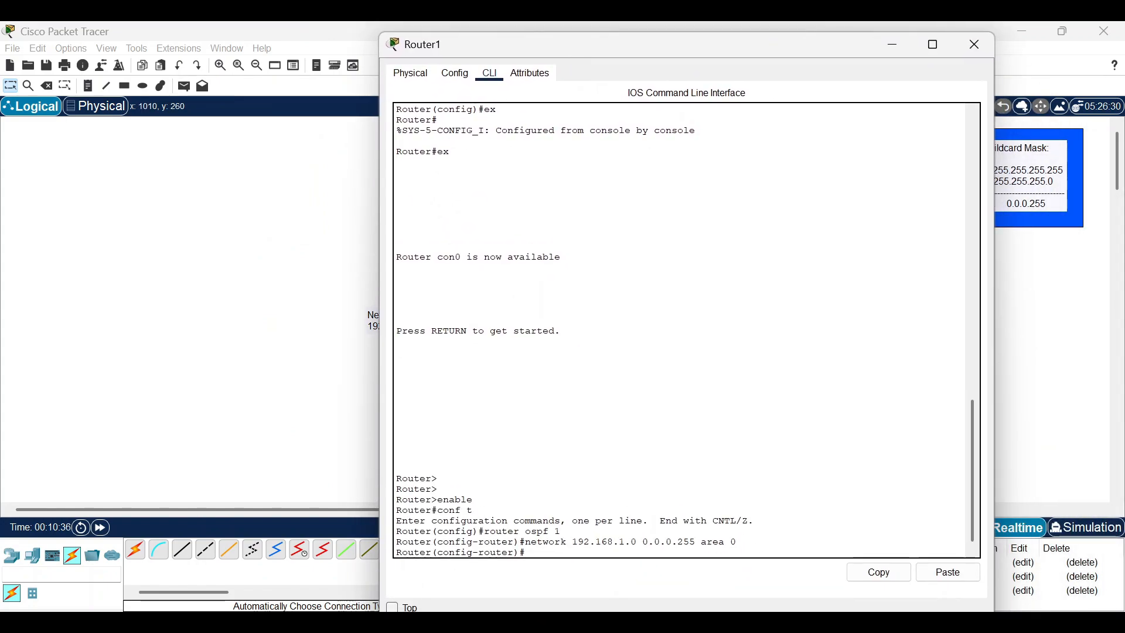
type("network 10.0.0.0")
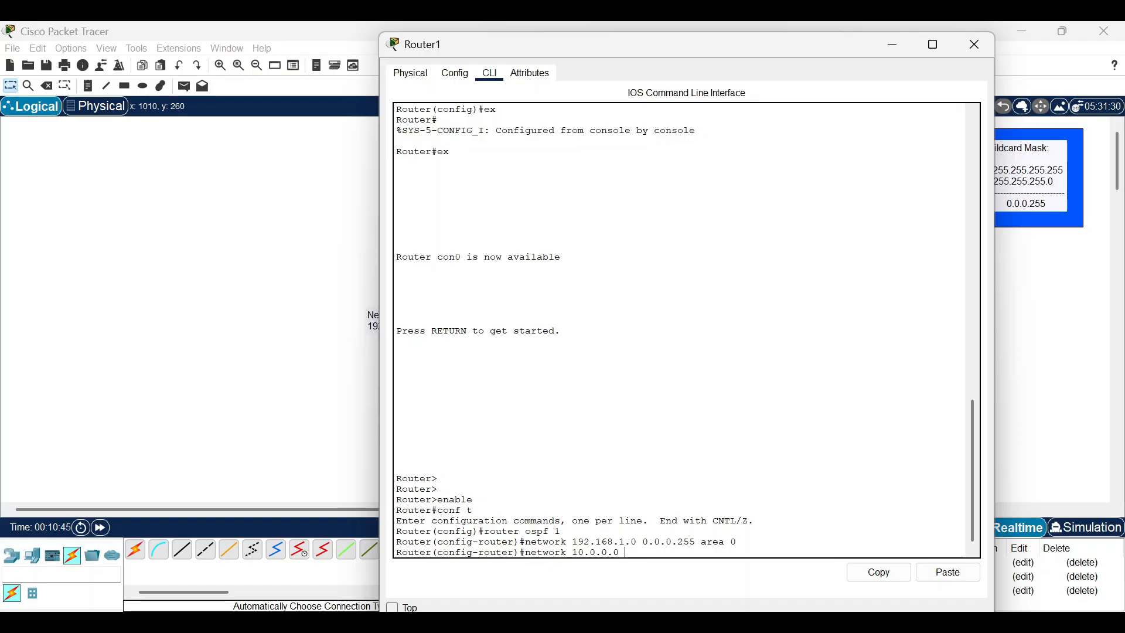
left_click_drag(690, 42, 641, 32)
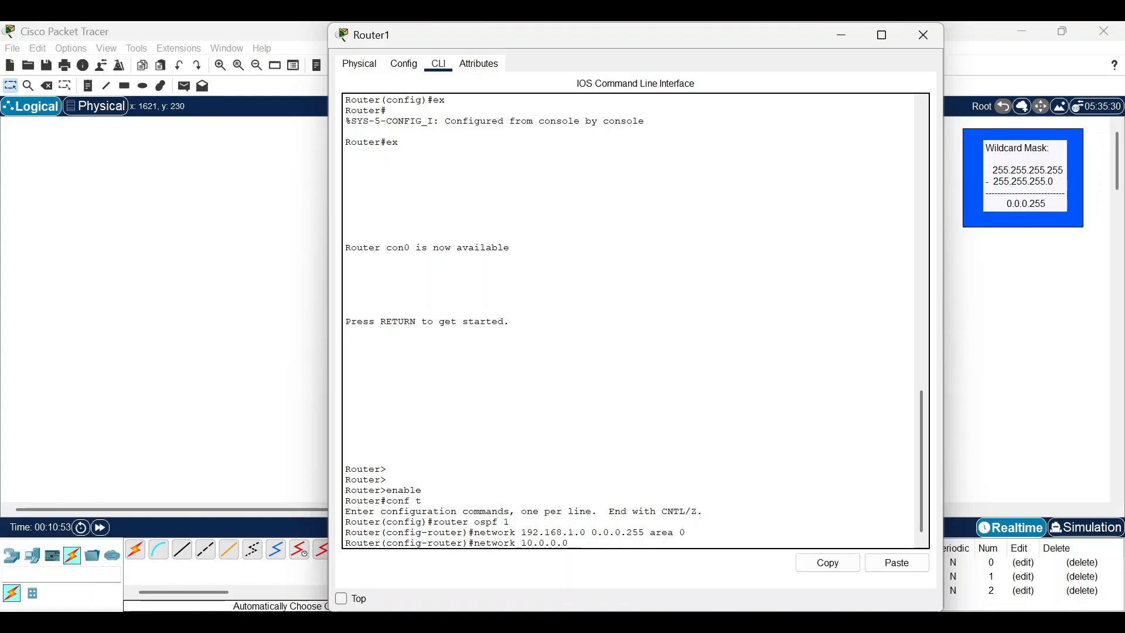
left_click_drag(569, 542, 522, 542)
left_click(574, 543)
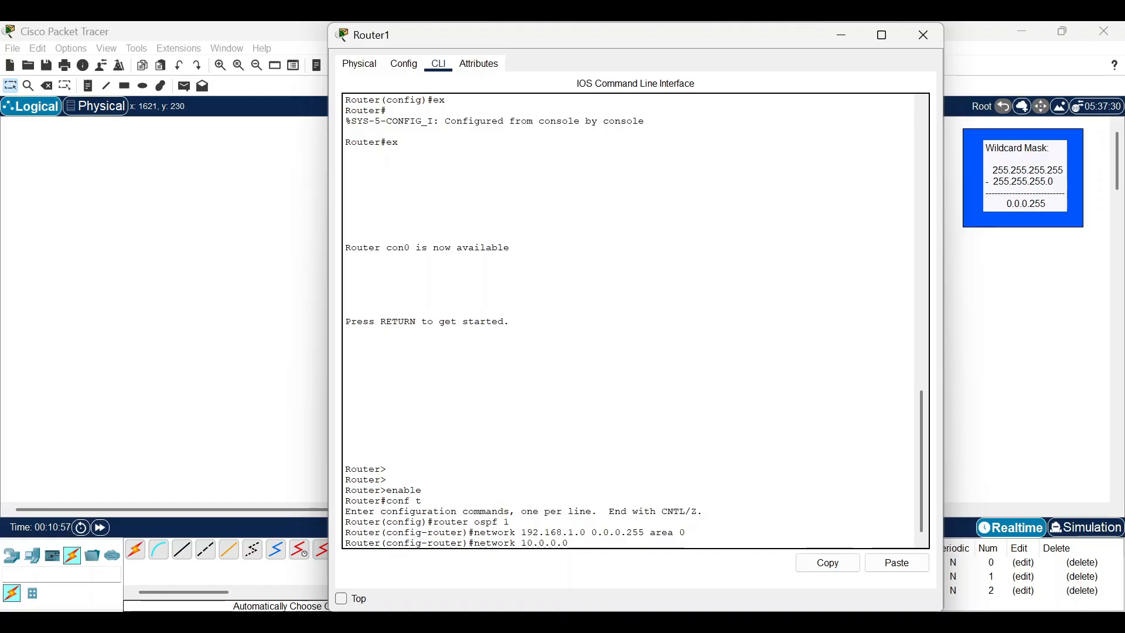
type("0.255")
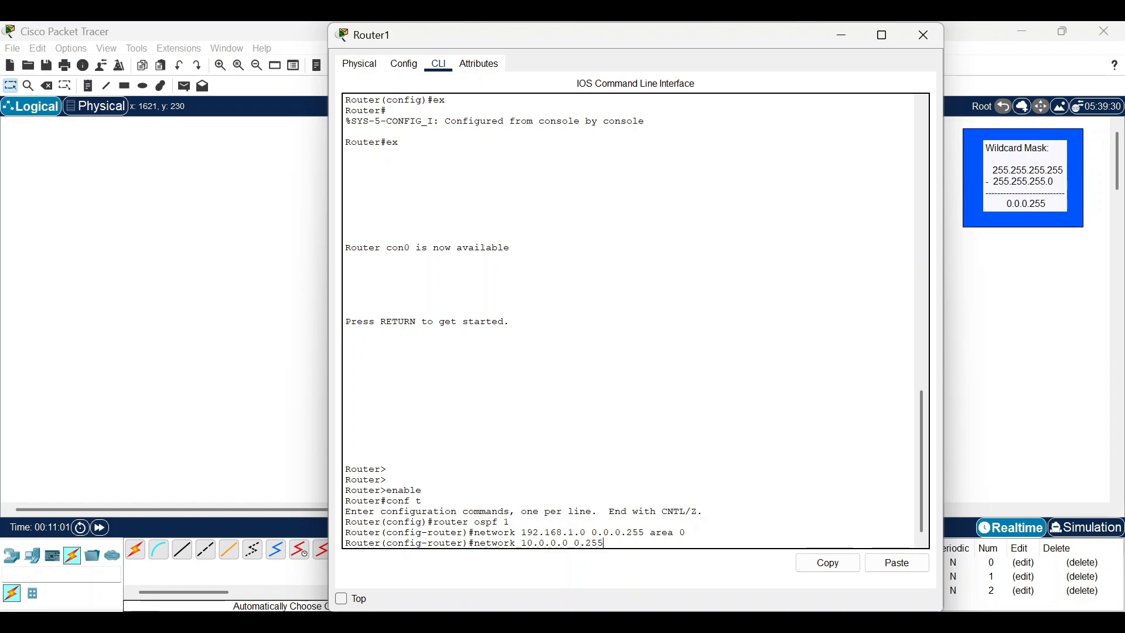
type(".255.255 area 0")
key("Return")
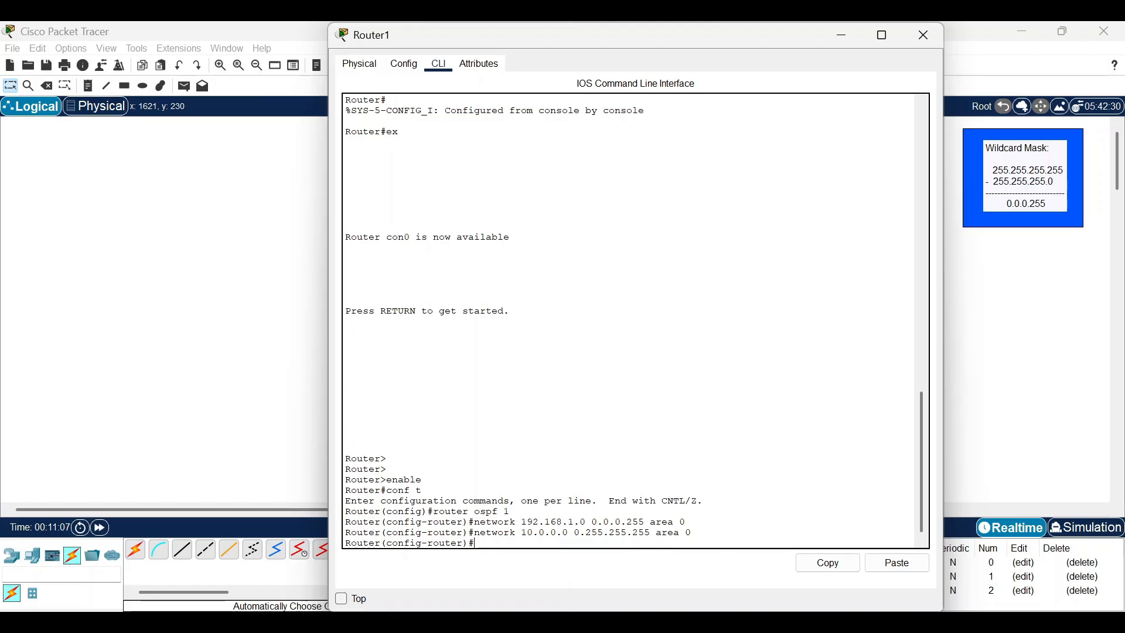
Advertise network 20.0.0.0 in Router1's OSPF process with wildcard mask 0.255.255.255 in area 0
type("network 20.0.0.0 0.255")
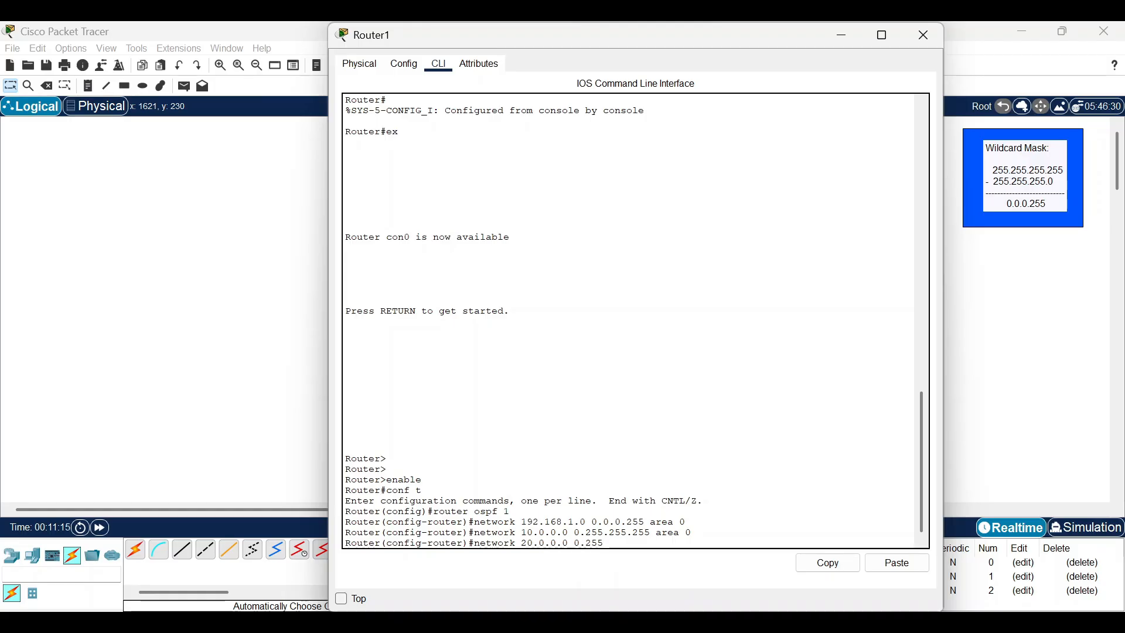
type(".255.")
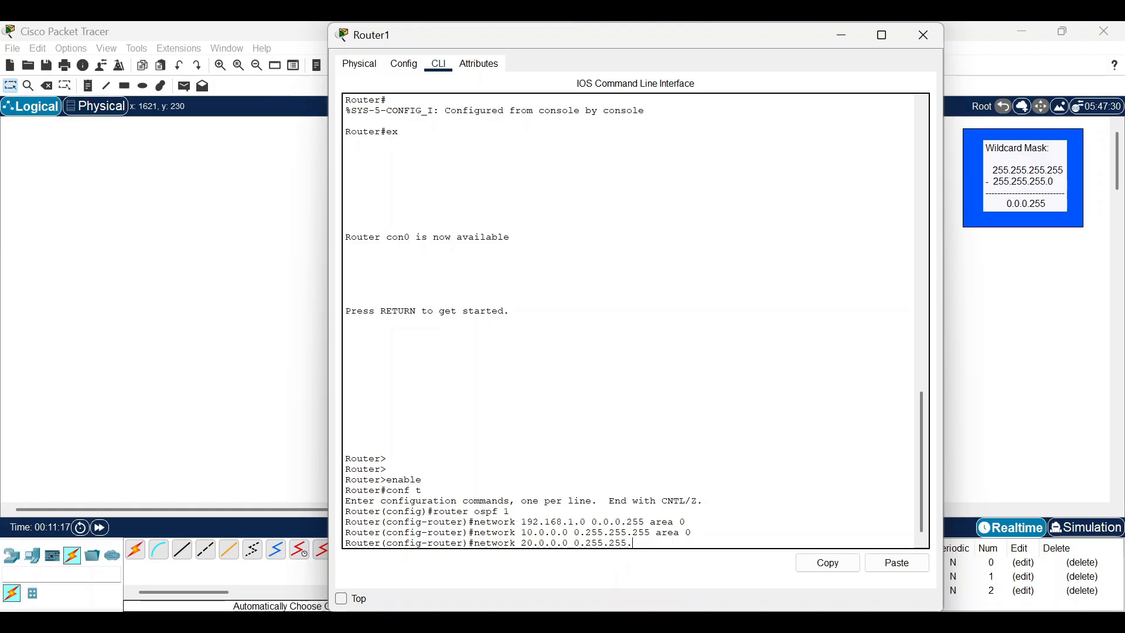
type("255 area 0")
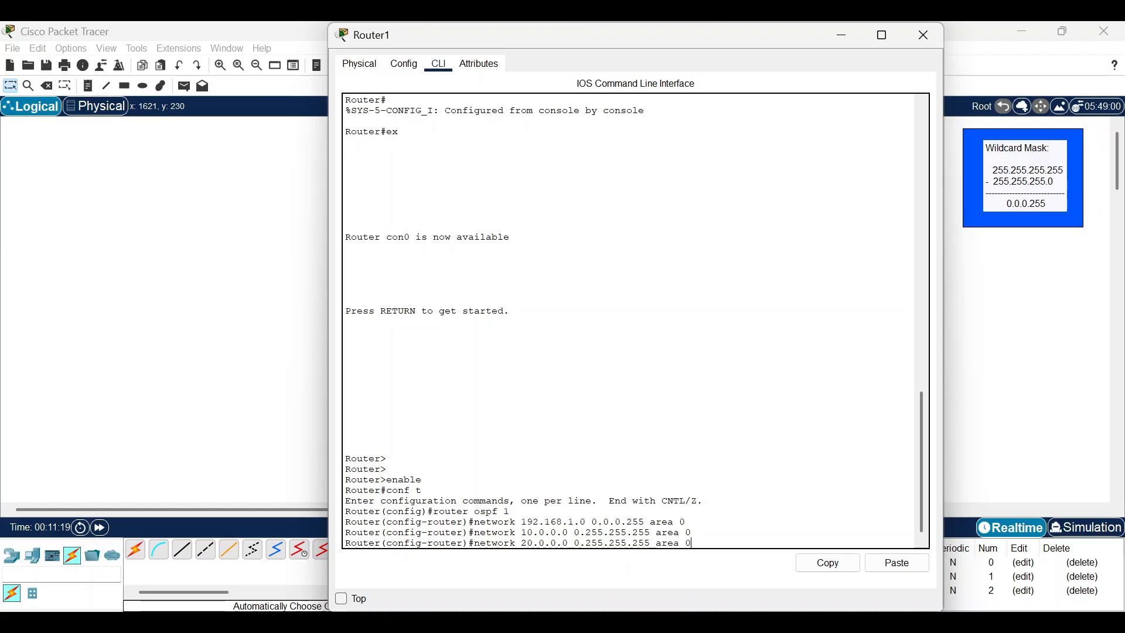
key("Return")
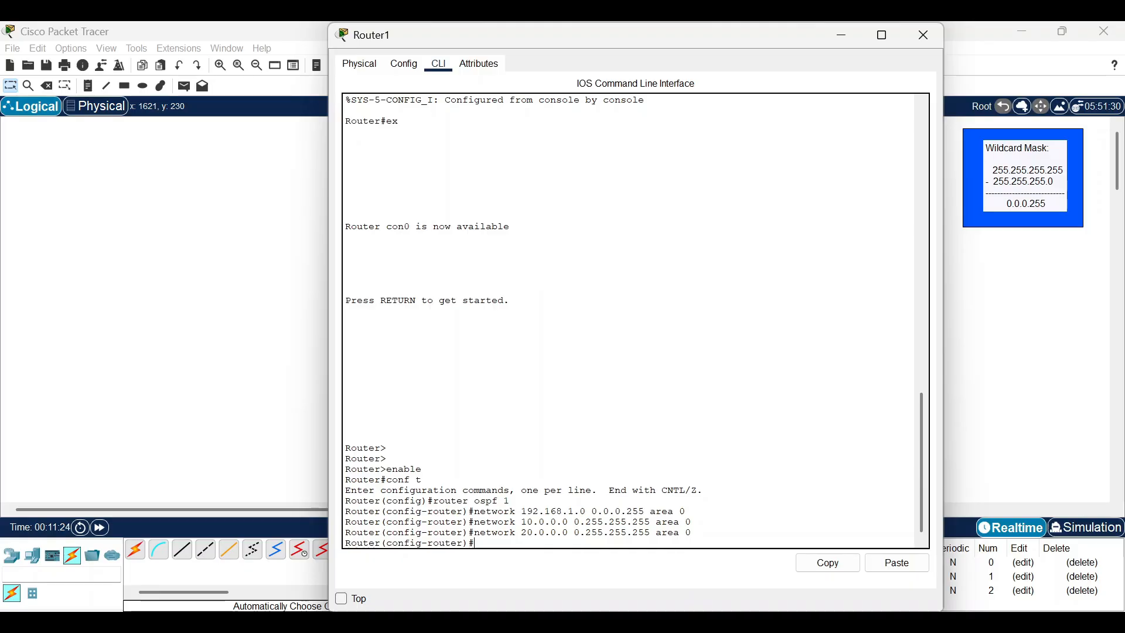
Leave OSPF configuration mode on Router1, save its configuration with do write, and close the router's window
left_click_drag(543, 42, 567, 69)
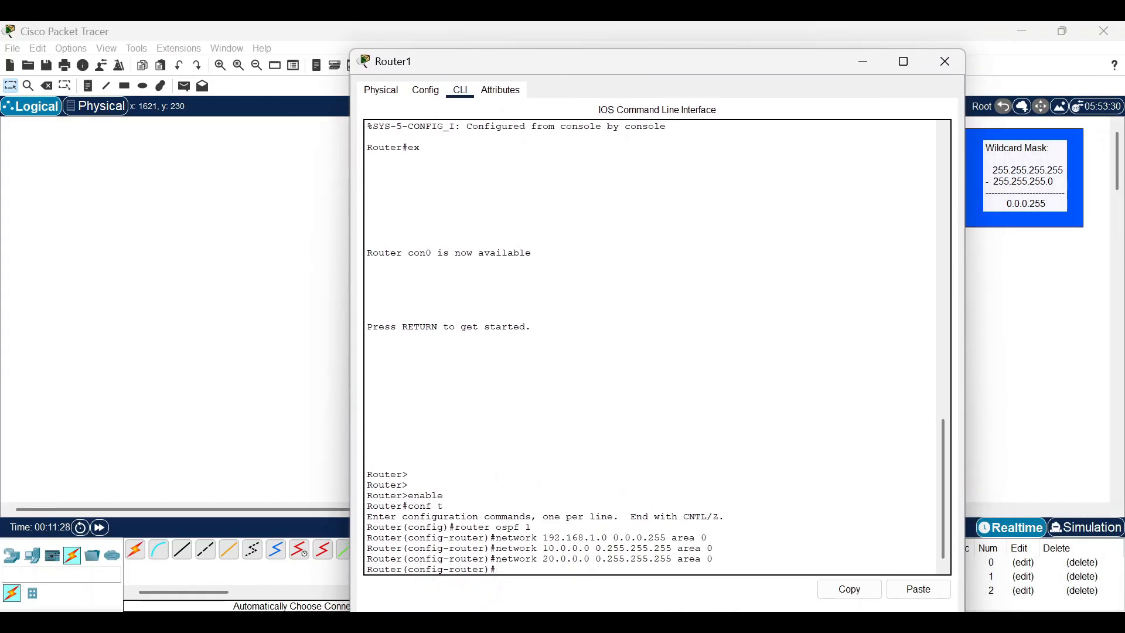
type("exi")
type("t")
key("Return")
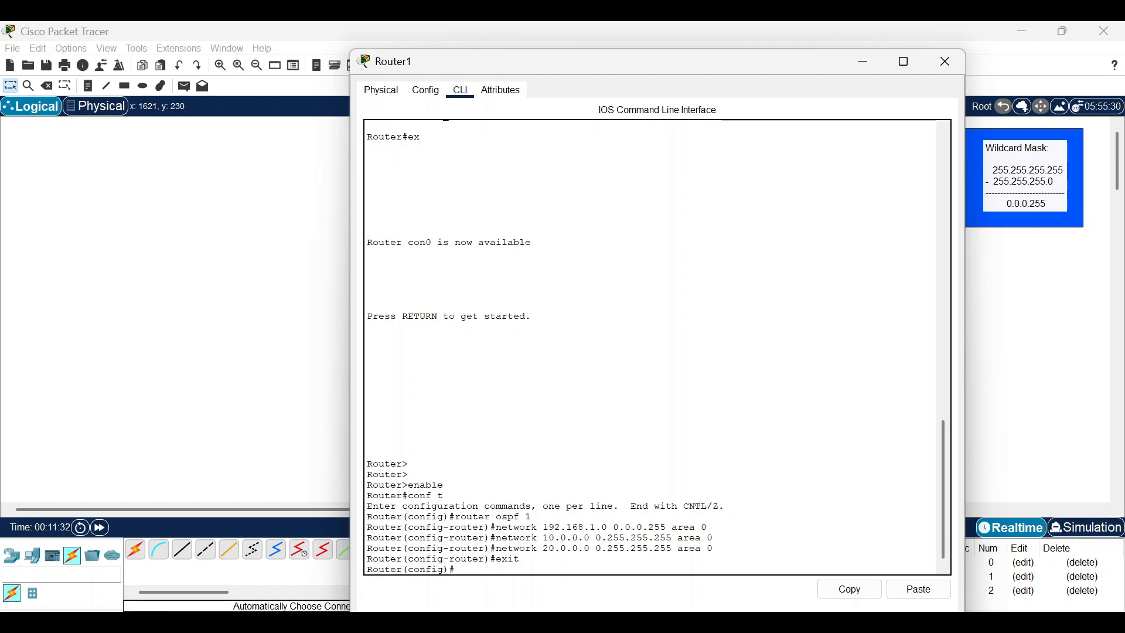
type("do write")
key("Return")
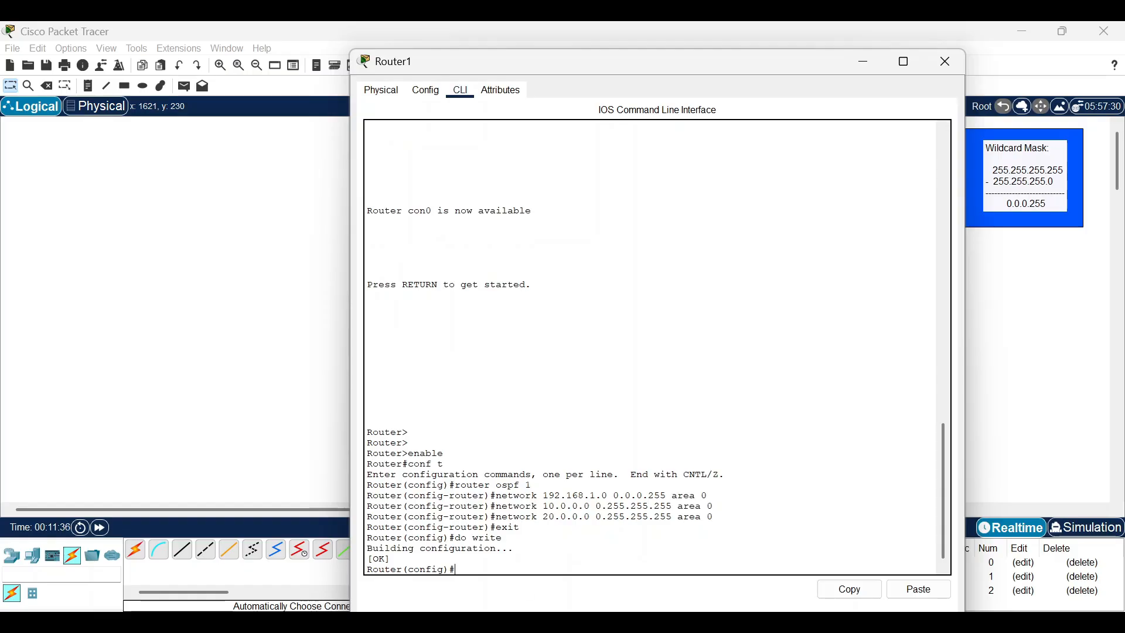
left_click(945, 62)
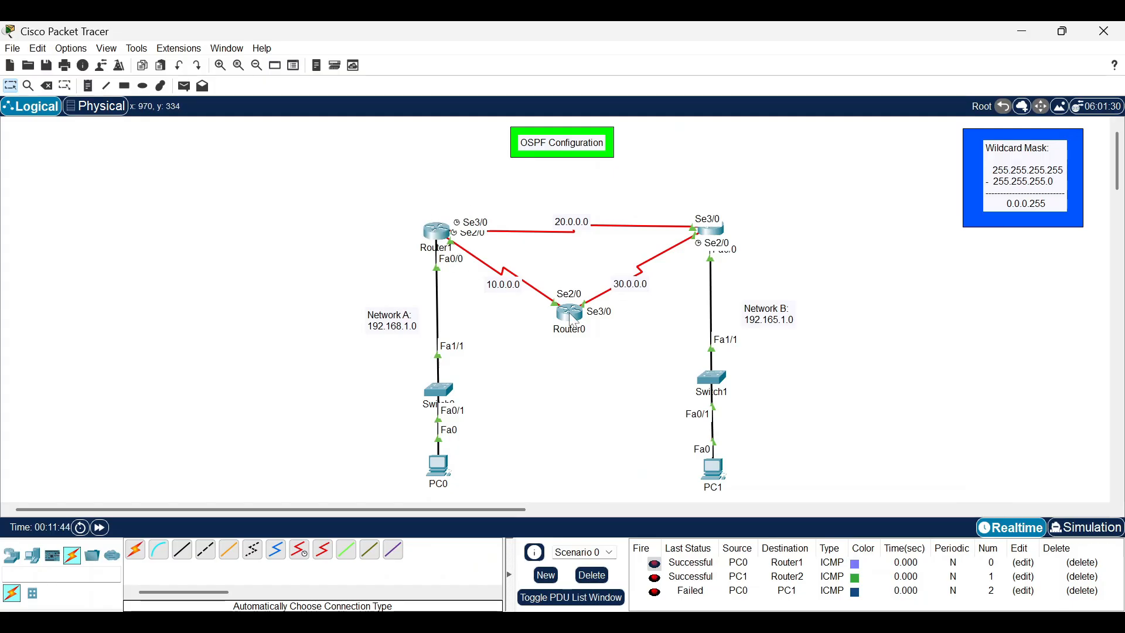
Open Router0's command line, leave interface configuration mode, and start OSPF routing with process ID 1
mouse_move(571, 321)
left_click(571, 321)
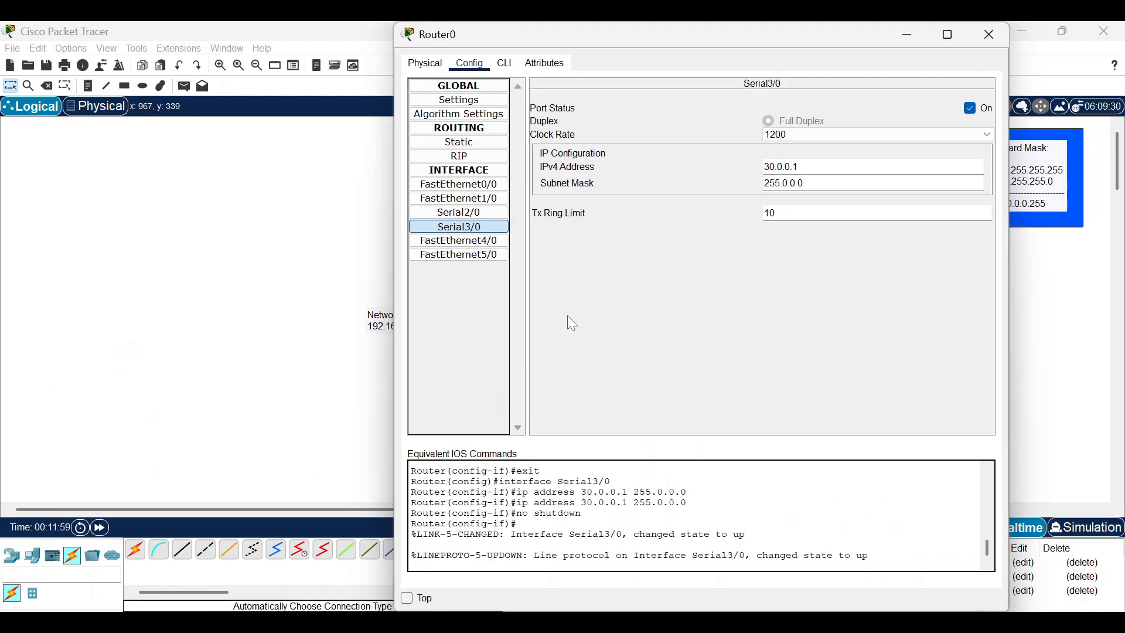
left_click(505, 63)
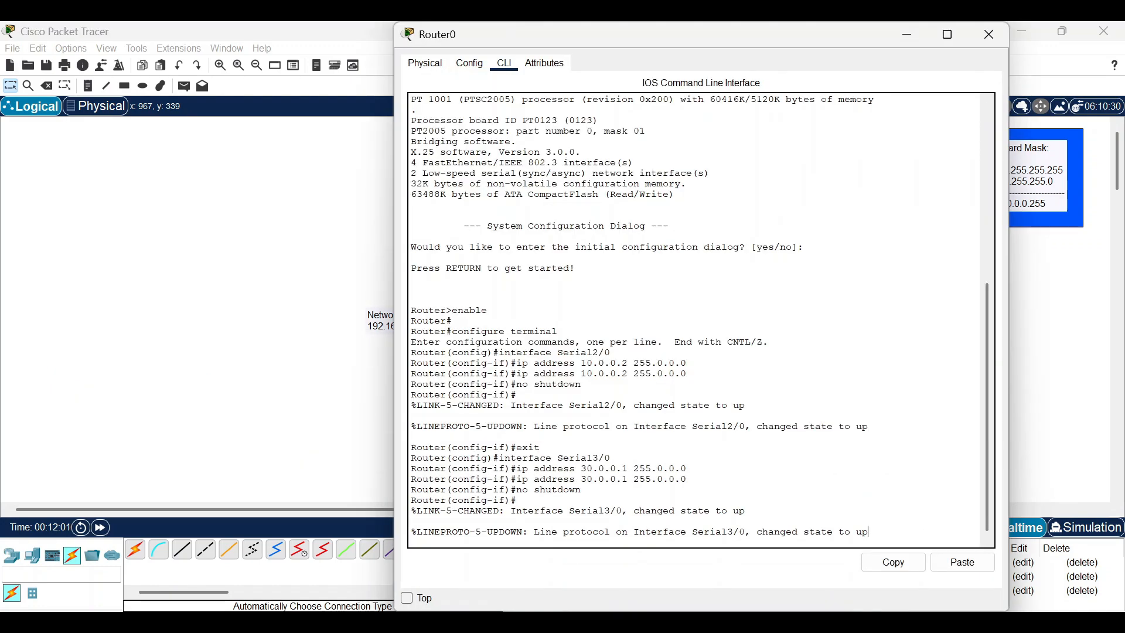
key("Return")
key("Return")
type("er(config-if)#e")
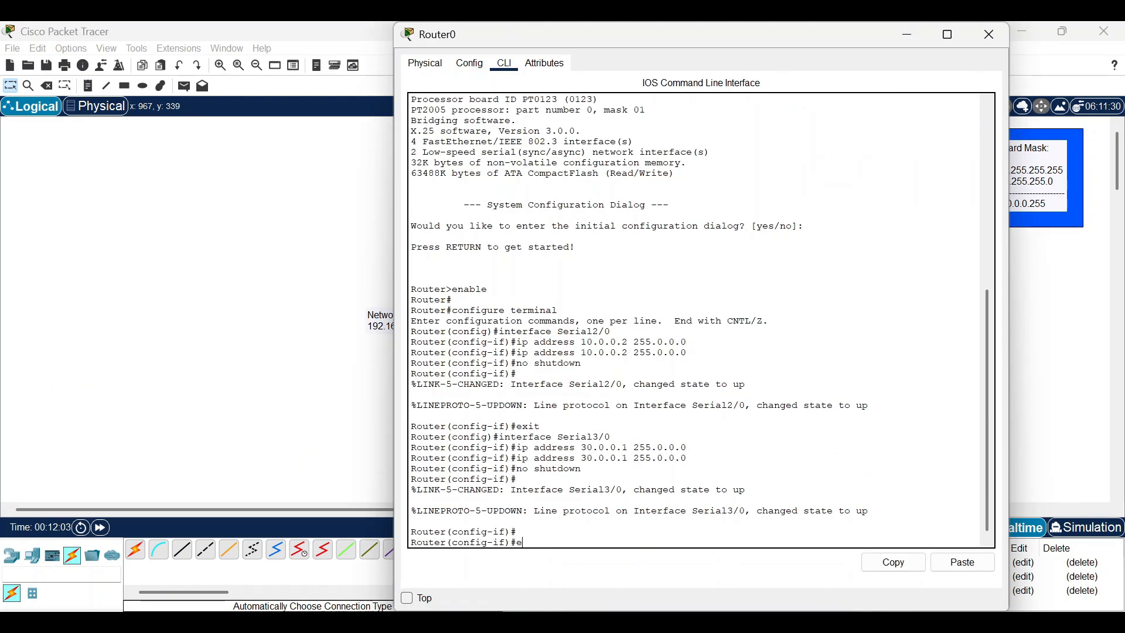
type("xit")
key("Return")
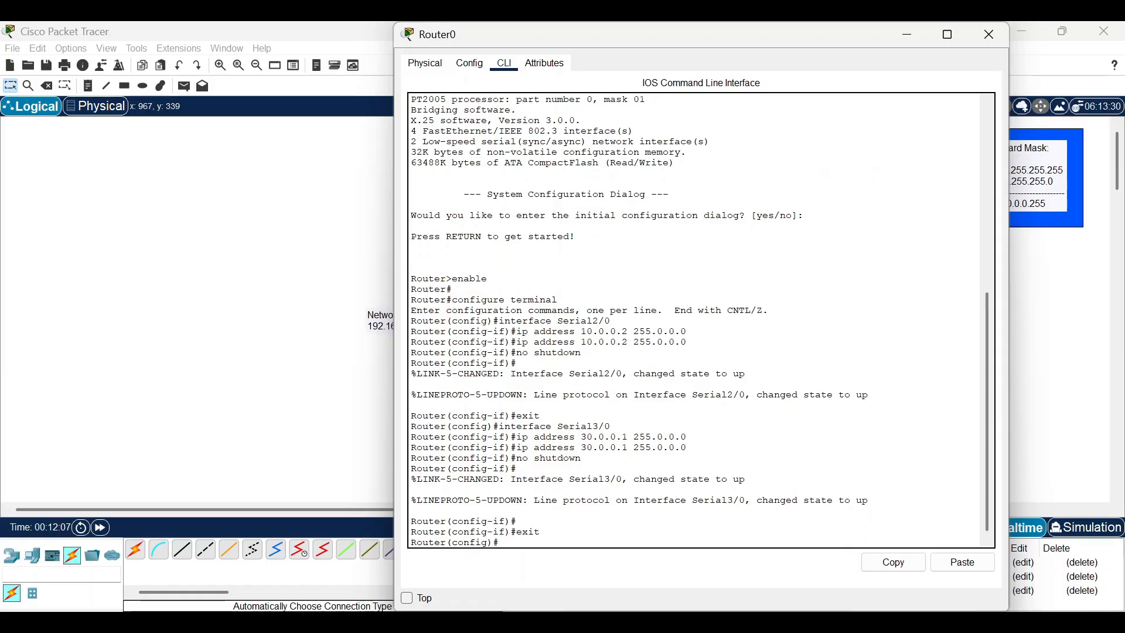
type("router ospf 1")
key("Return")
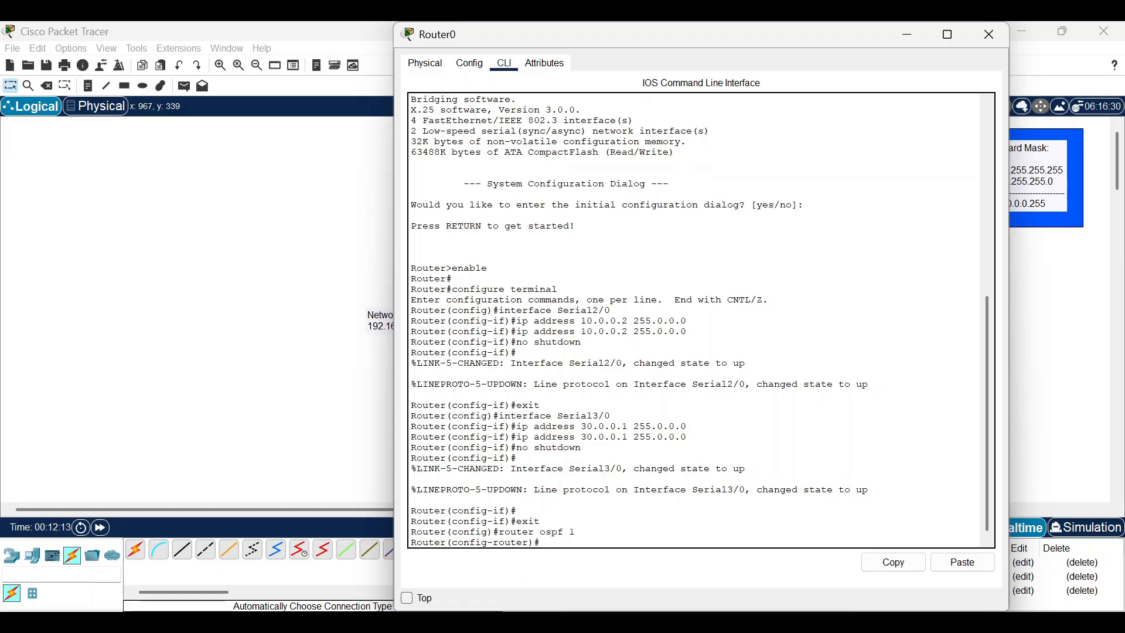
Advertise network 10.0.0.0 in Router0's OSPF process with wildcard mask 0.255.255.255 in area 0
type("netowr")
key("BackSpace")
key("BackSpace")
key("BackSpace")
key("BackSpace")
key("BackSpace")
type("twork 10.0.0.0 0.255.255.255")
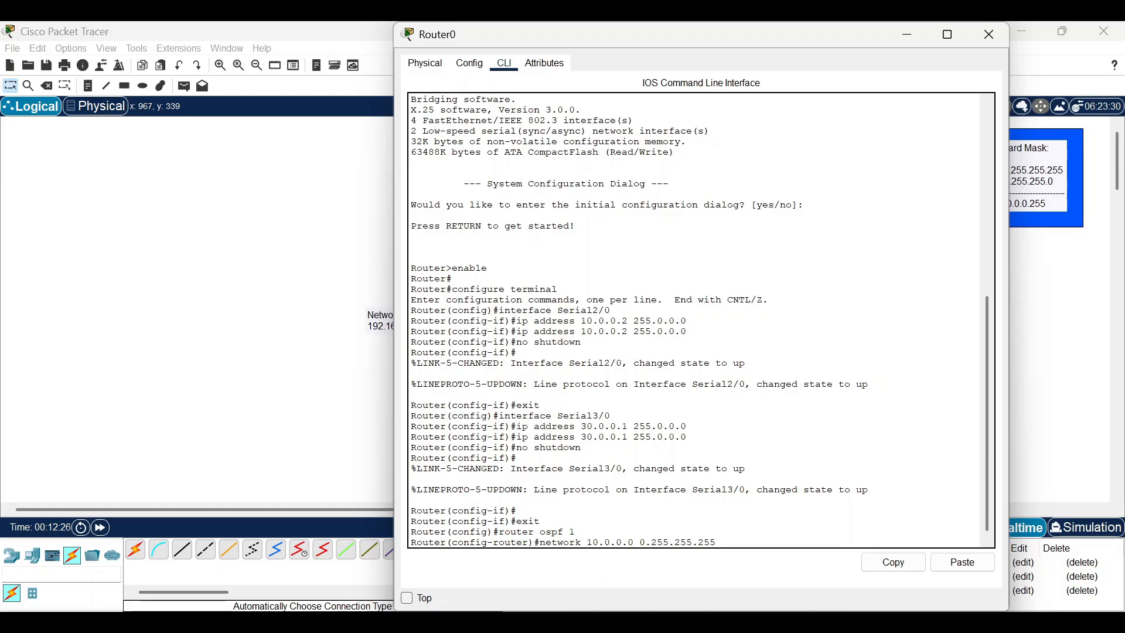
type(" area 0")
key("Return")
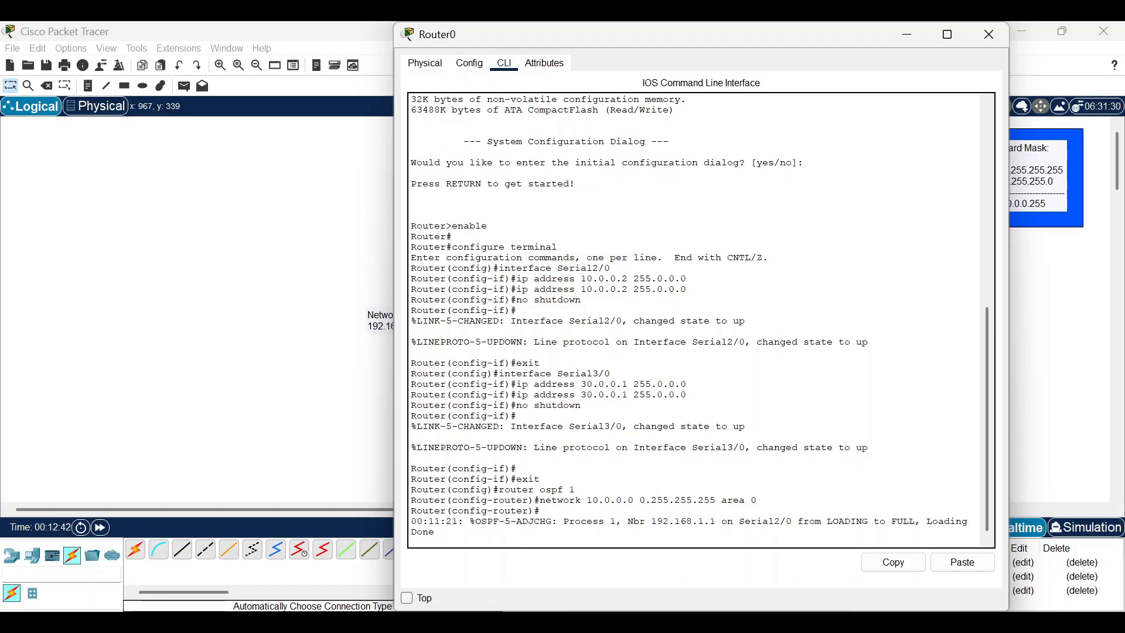
Advertise network 30.0.0.0 in Router0's OSPF process with wildcard mask 0.255.255.255 in area 0
left_click_drag(435, 532, 411, 532)
left_click(412, 542)
key("Return")
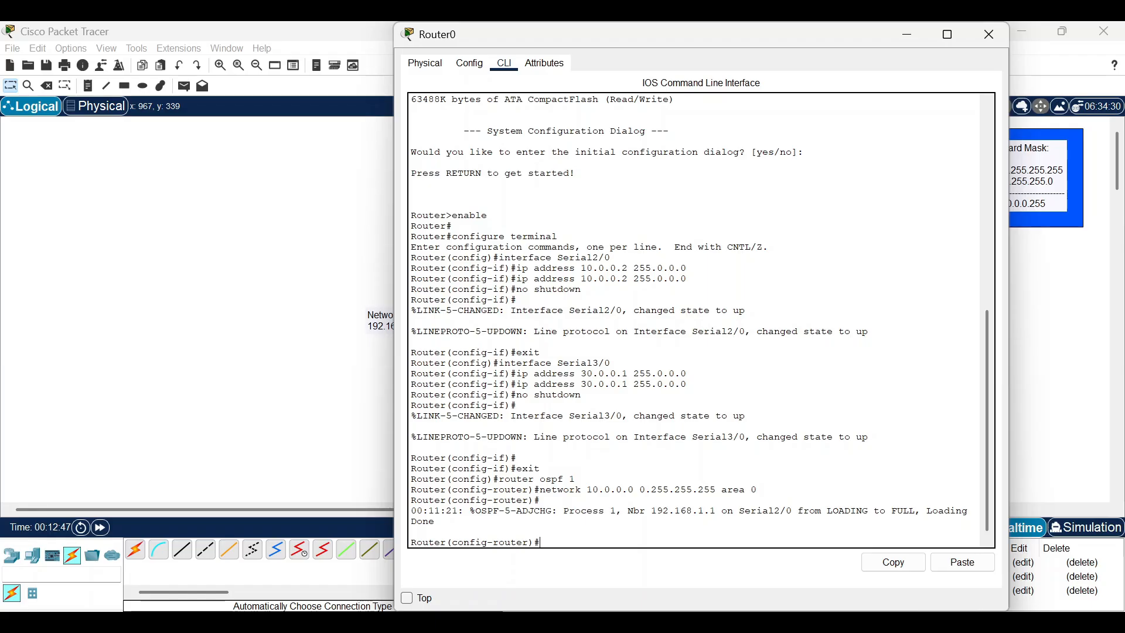
type("network 30.0.0.0 0.")
type("255.255.255 area 0")
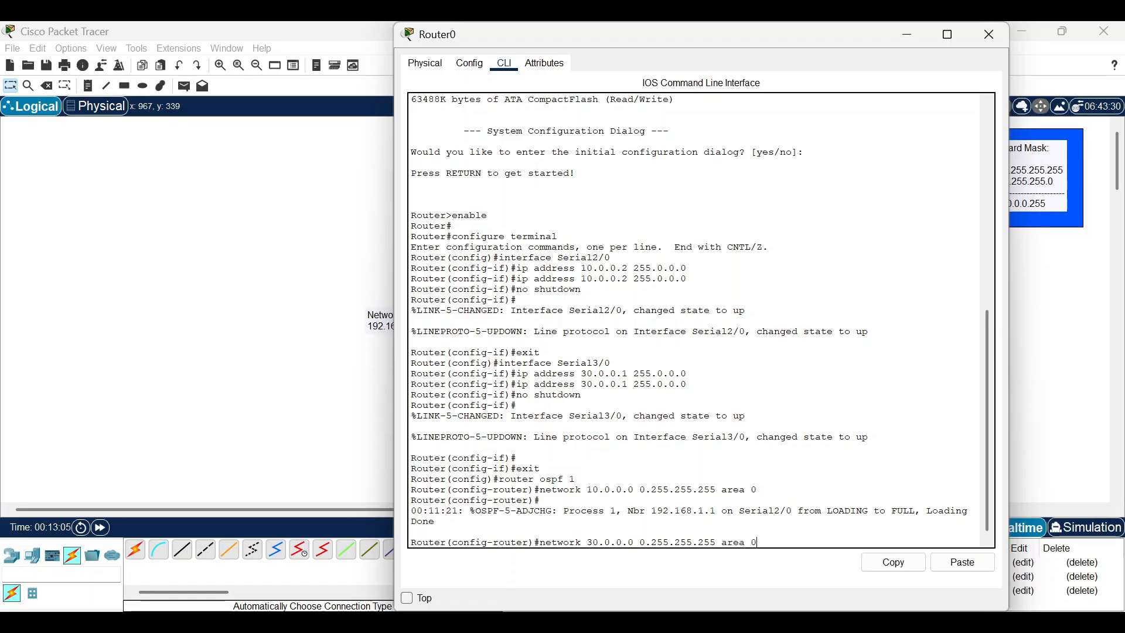
key("Return")
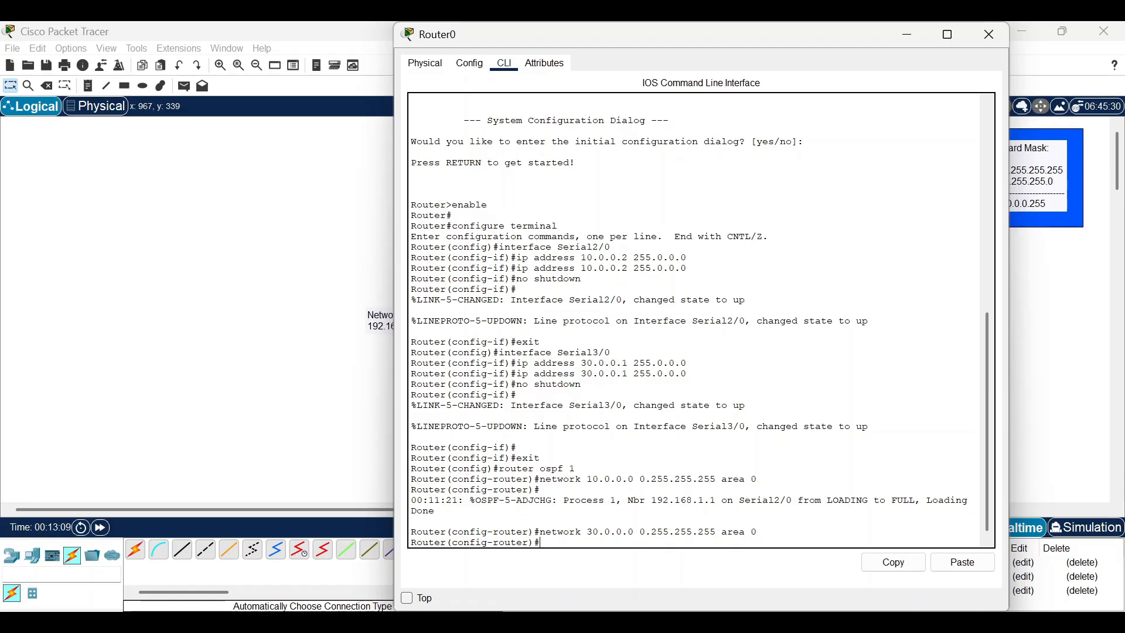
Leave OSPF configuration mode on Router0, save its configuration with do write, and close the router's window
type("exit")
key("Return")
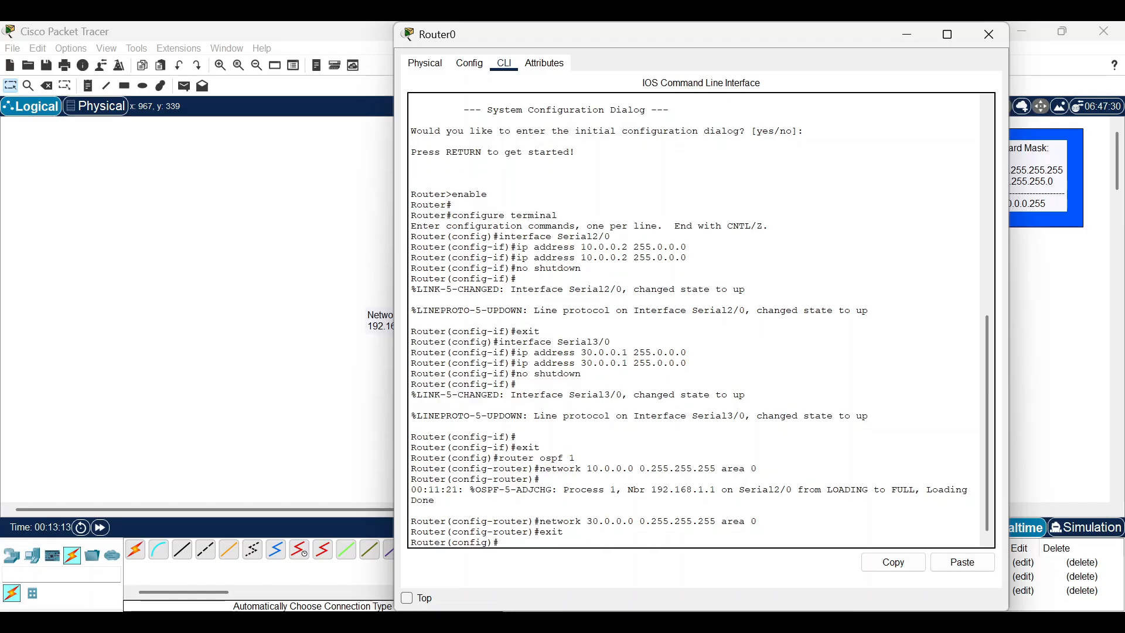
type("do write")
key("Return")
key("Return")
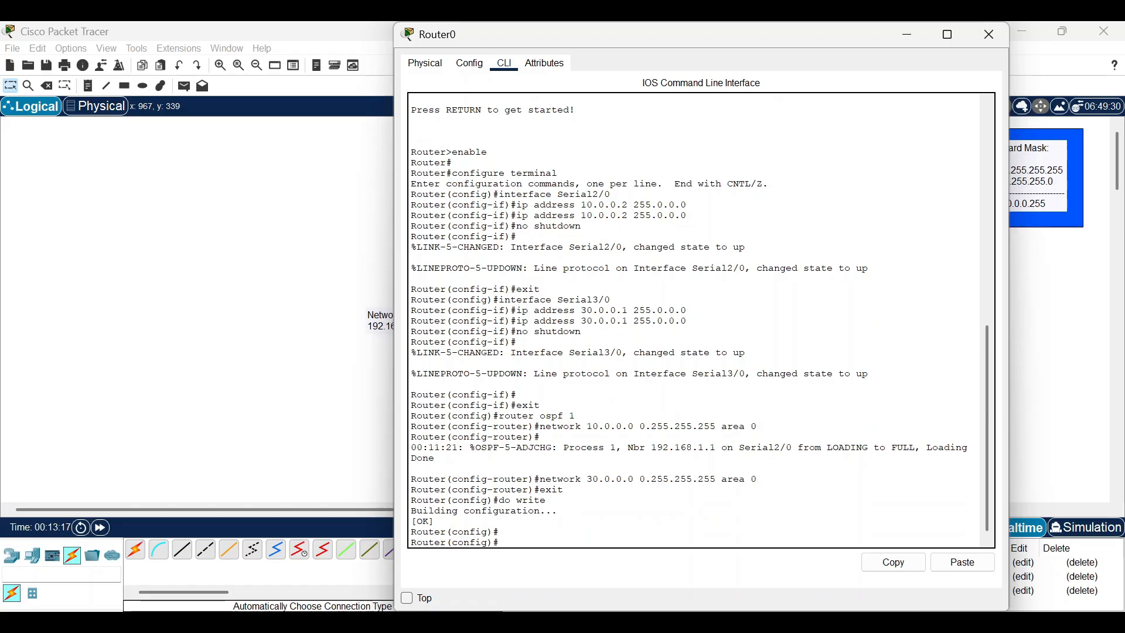
left_click(990, 34)
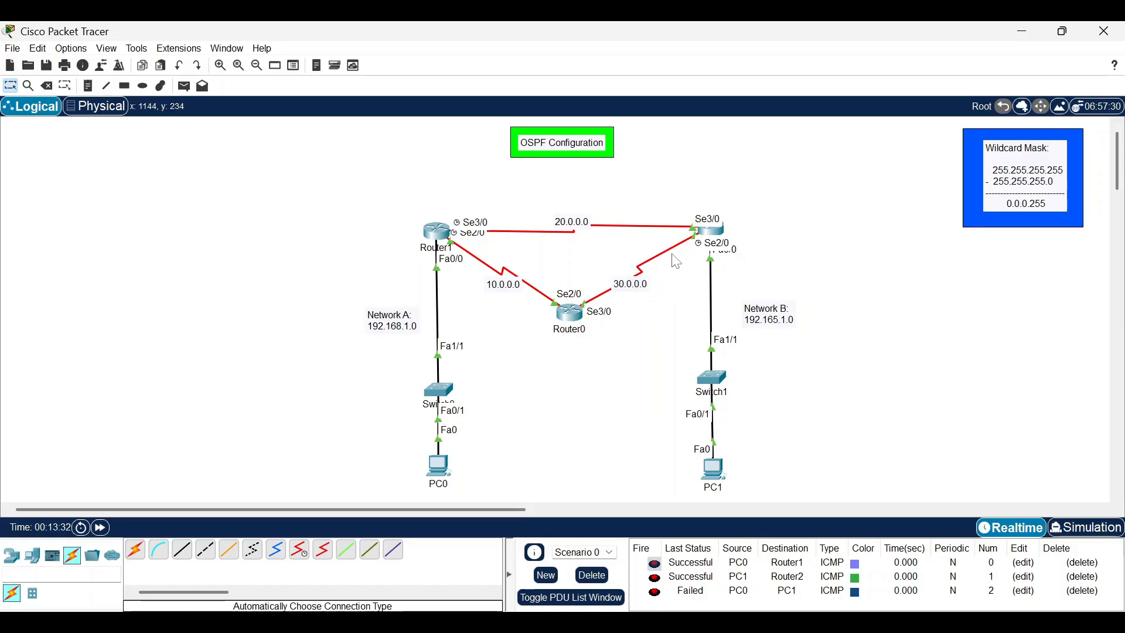
Open Router2's command line, leave interface configuration mode, and start OSPF routing with process ID 1
left_click(716, 237)
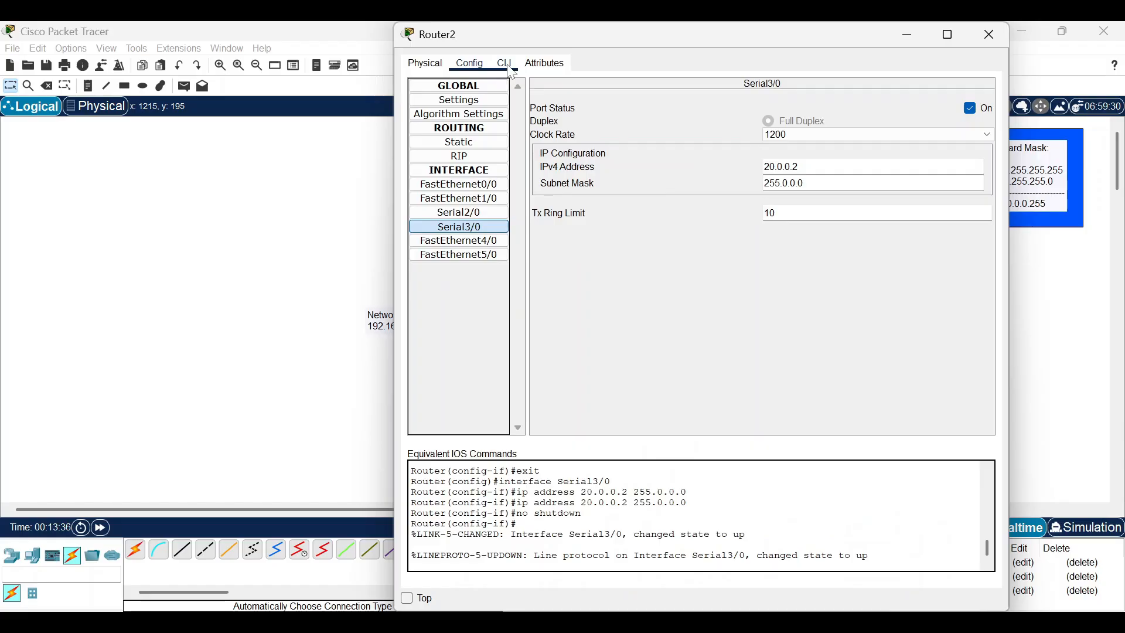
left_click(505, 63)
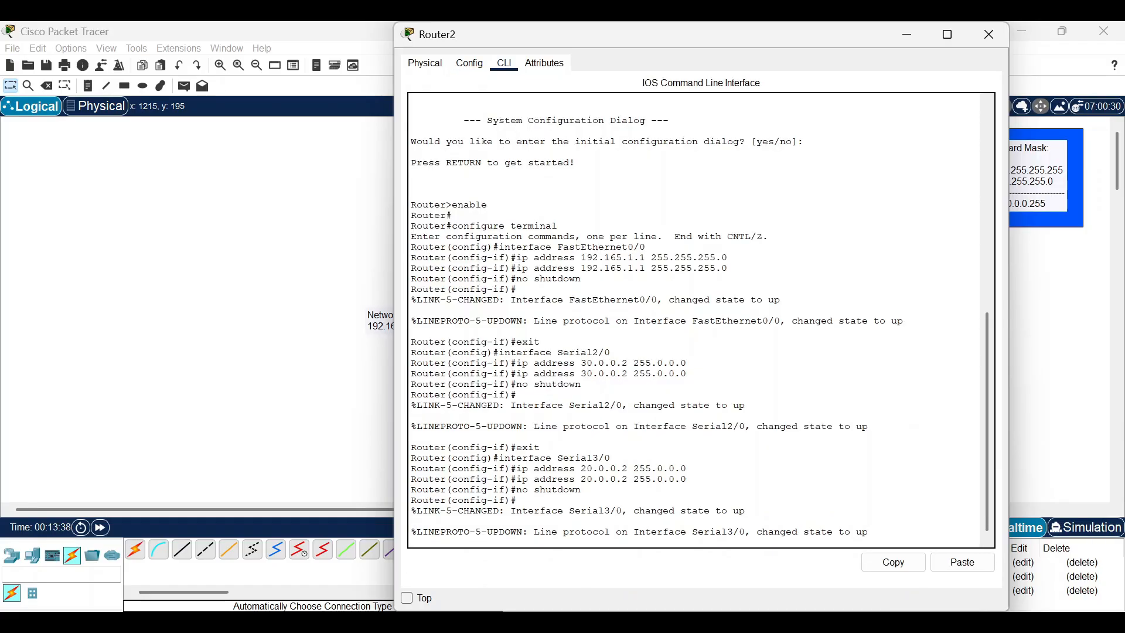
key("Return")
key("Return")
type("exit")
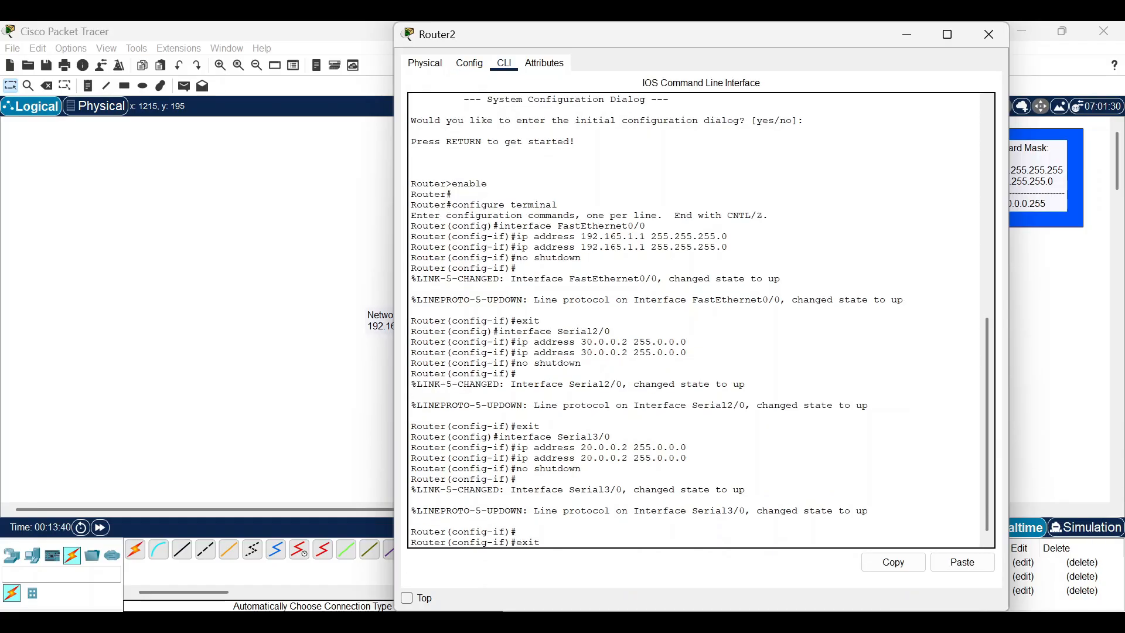
key("Return")
type("ro")
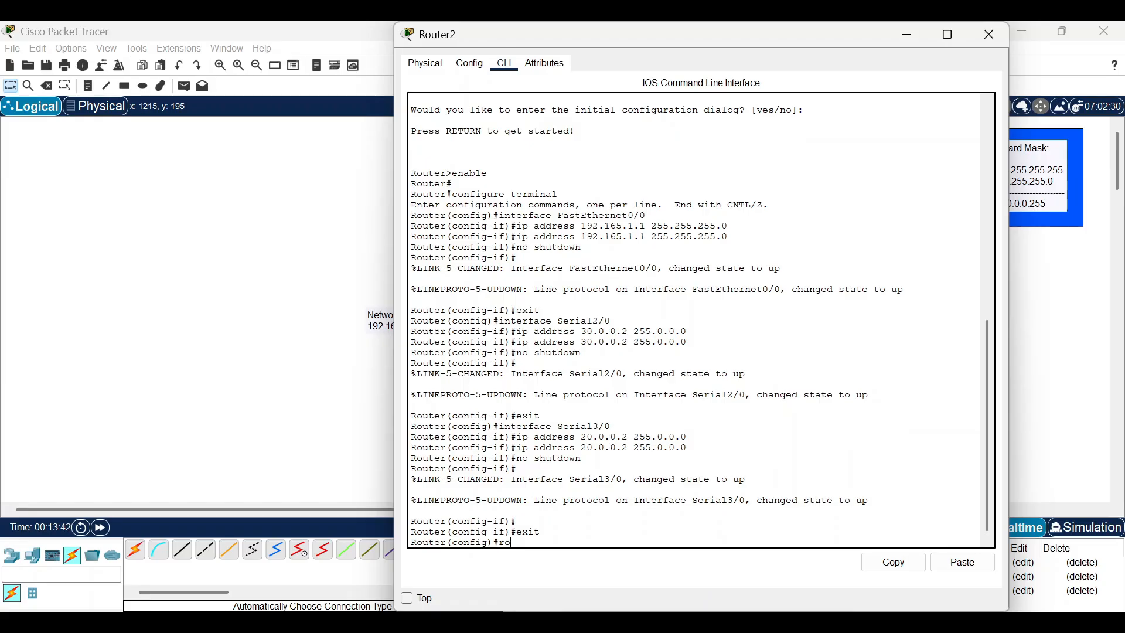
type("uter ospf 1")
key("Return")
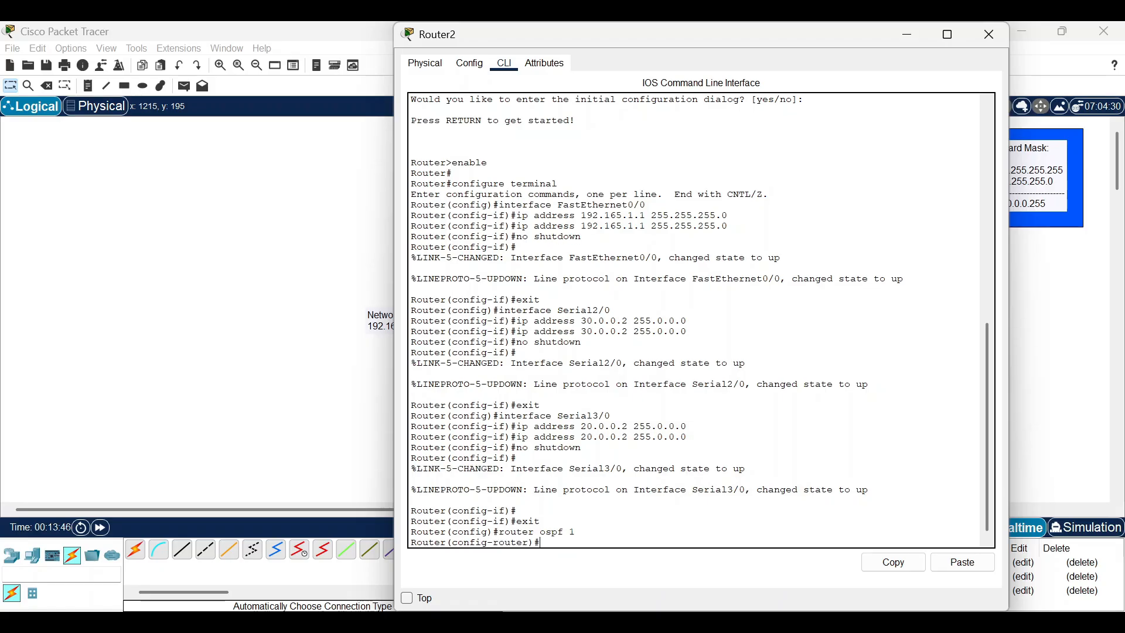
Advertise Network B, 192.165.1.0, in Router2's OSPF process with wildcard mask 0.0.0.255 in area 0, checking its address in the topology
type("network")
left_click_drag(748, 30, 401, 80)
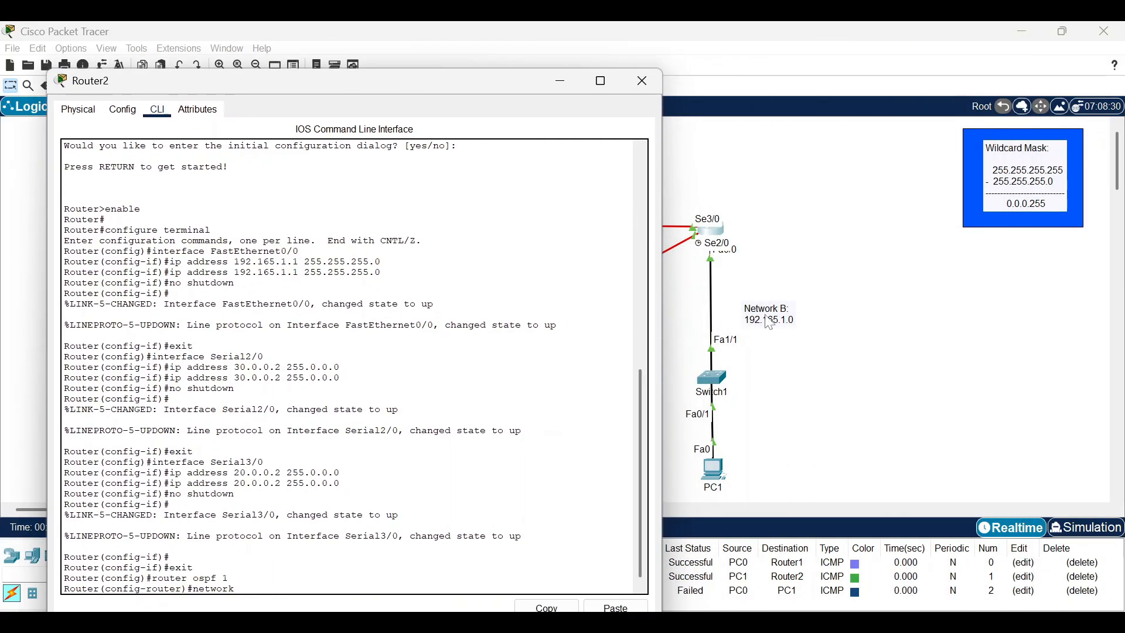
left_click(715, 234)
type("92.1")
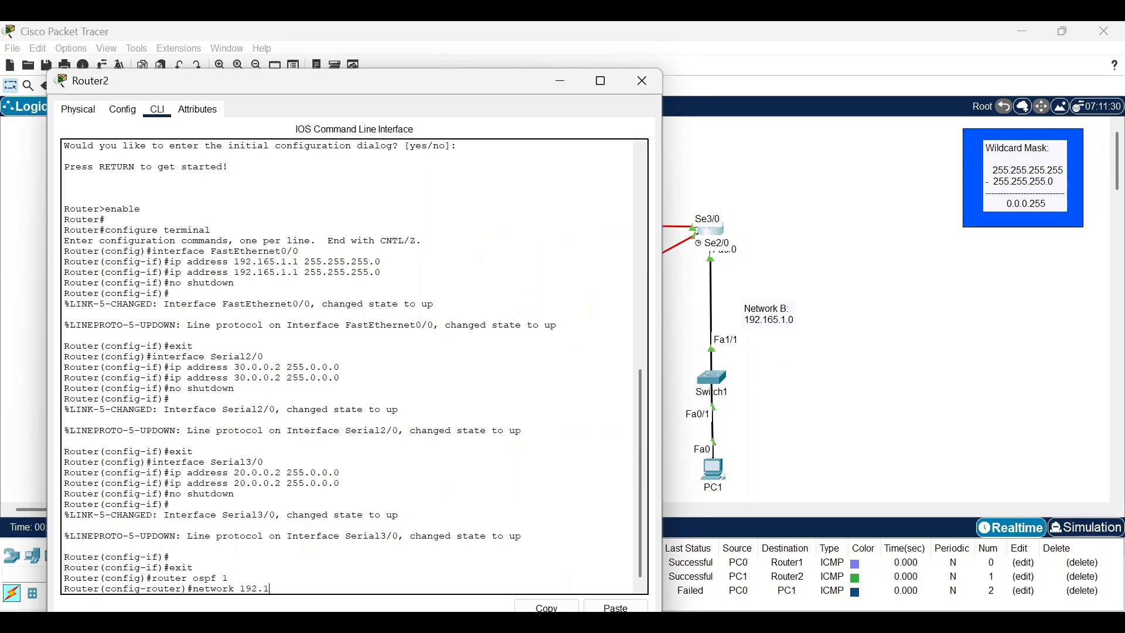
type("65.1")
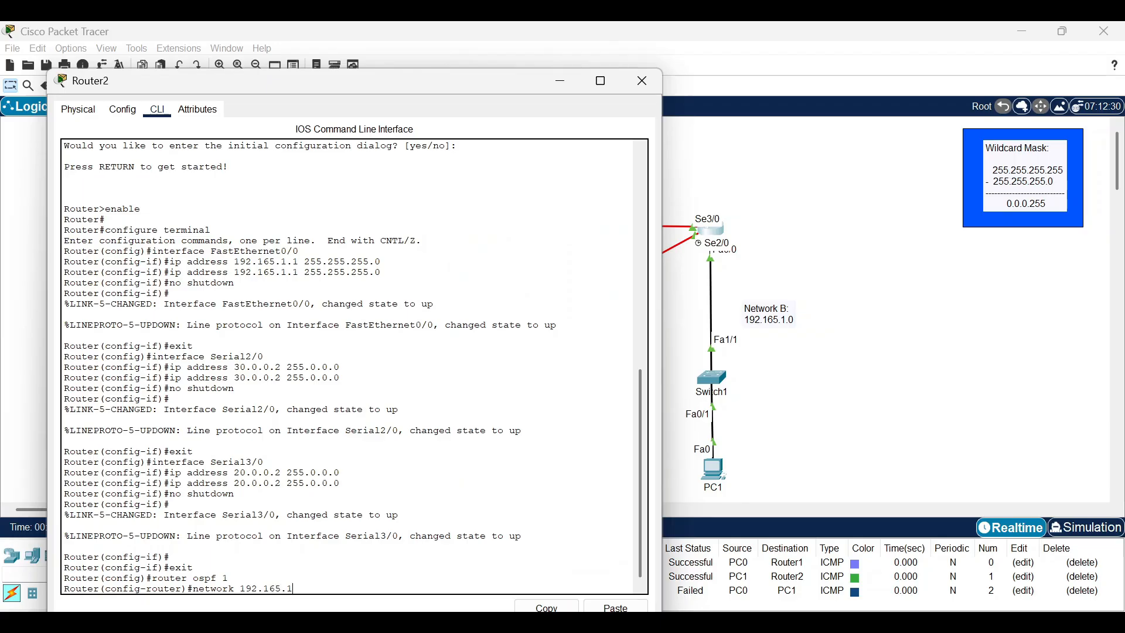
type(".")
type("0 0.0.0.255 area 0")
key("Return")
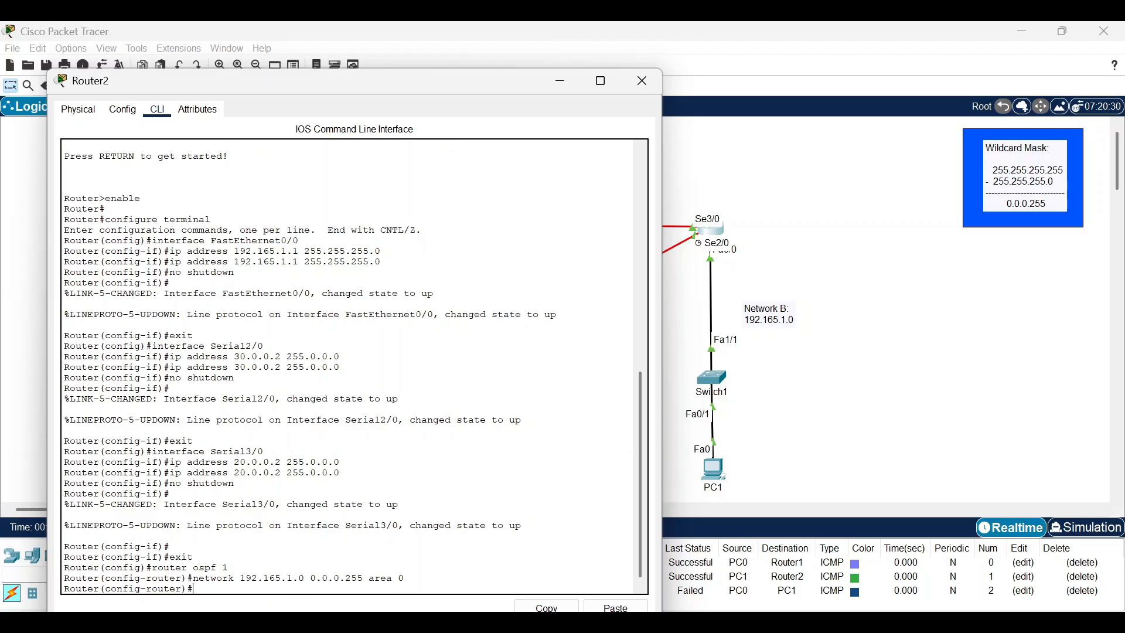
Advertise network 20.0.0.0 in Router2's OSPF process with wildcard mask 0.255.255.255 in area 0
type("network")
left_click_drag(421, 95, 573, 58)
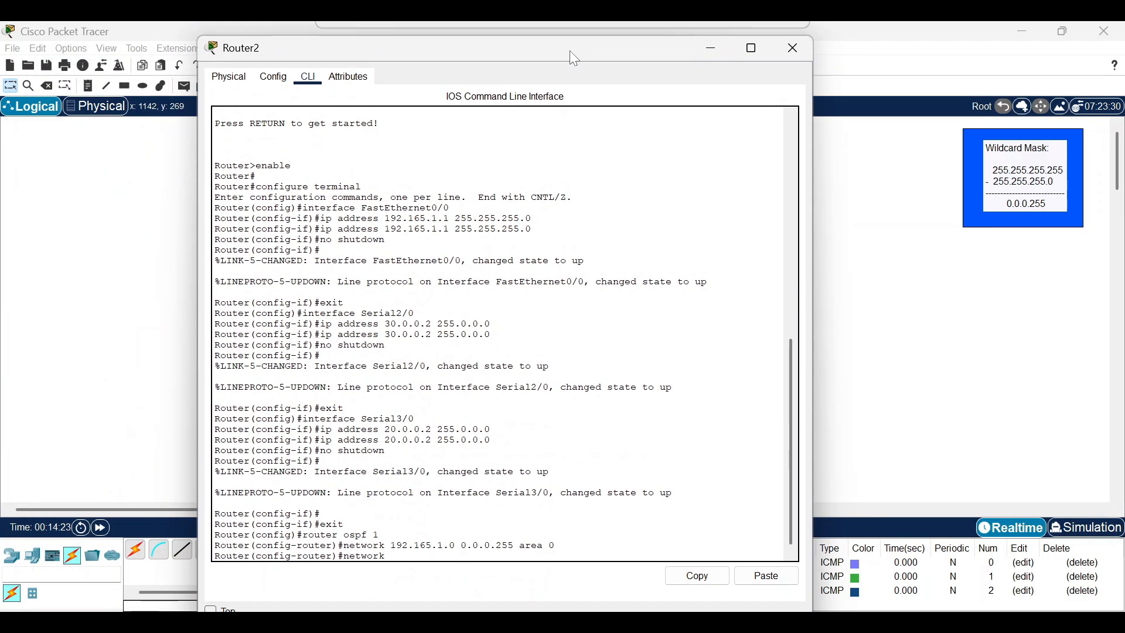
type("20")
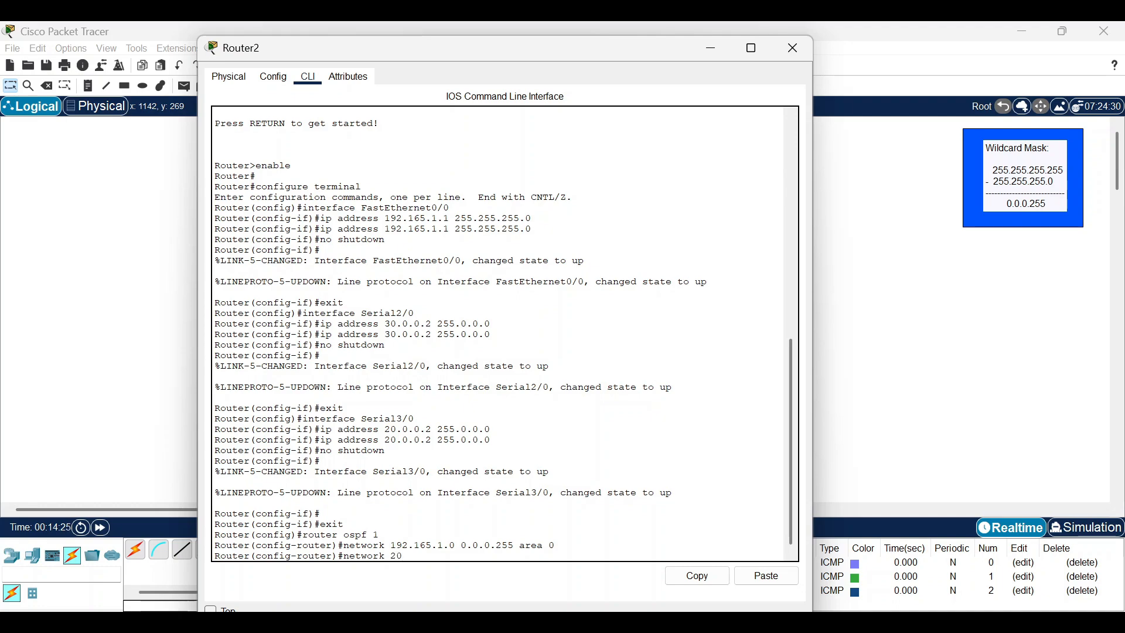
type(".0.0.0 0.255.255.255 area 0")
key("Return")
Try to advertise network 30.0.0.0 in Router2's OSPF process
type("net")
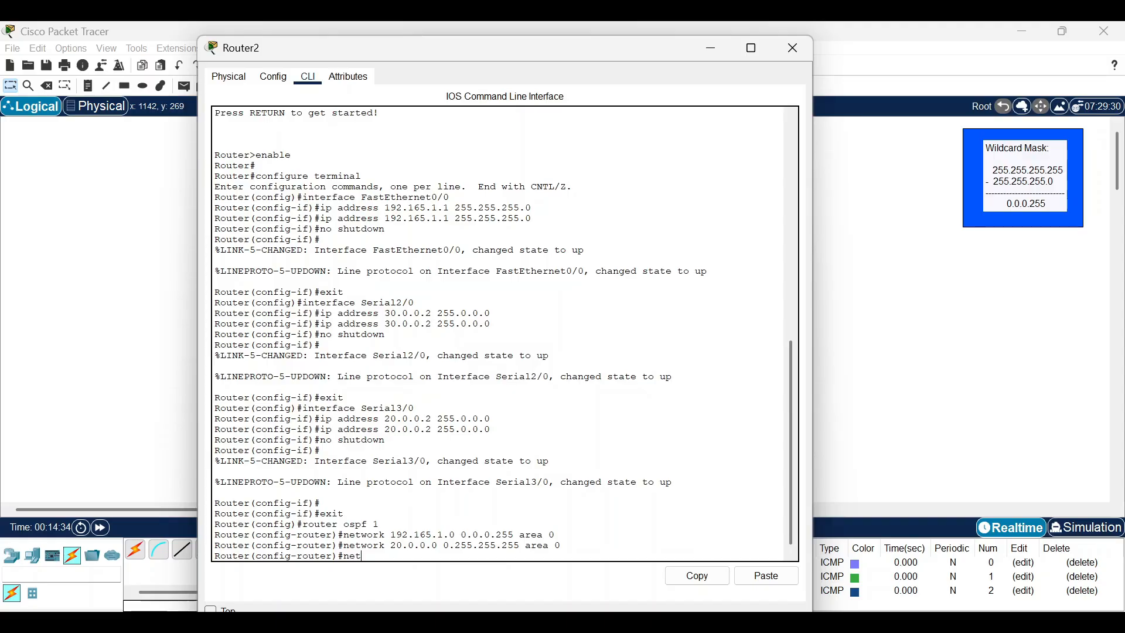
type("work 30.0.")
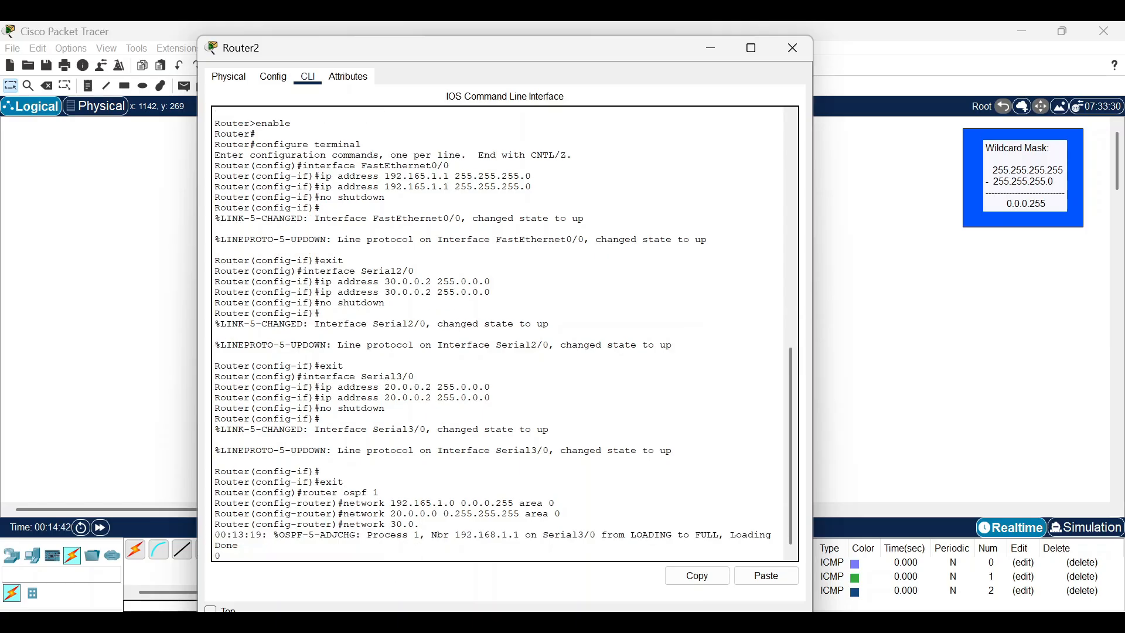
type("0")
key("Return")
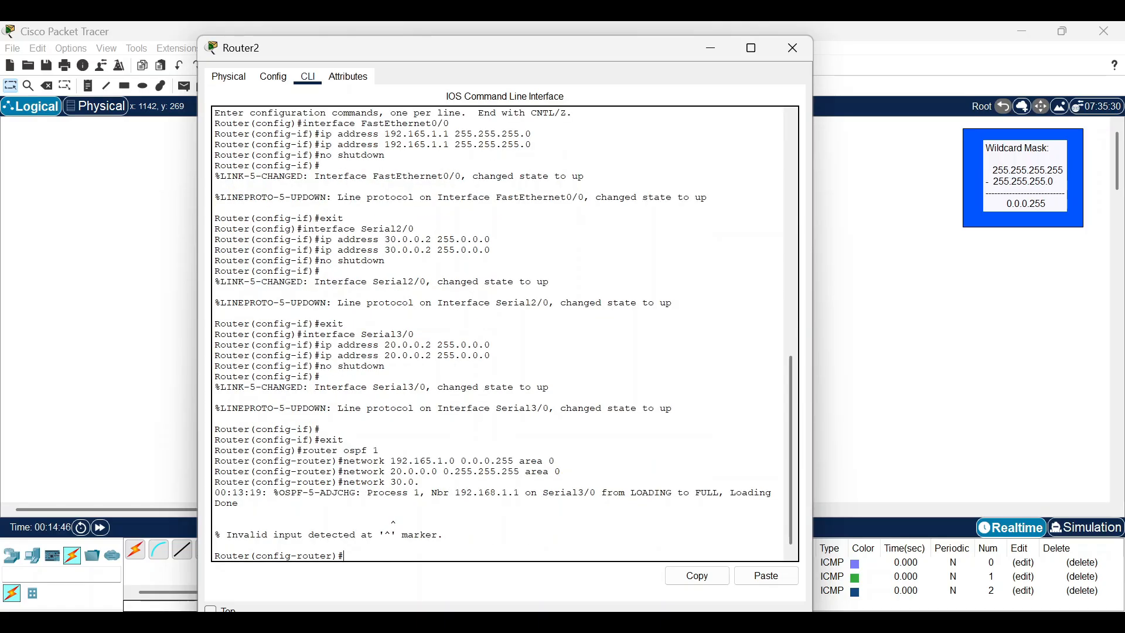
Advertise network 30.0.0.0 in Router2's OSPF process with wildcard mask 0.255.255.255 in area 0
type("network 30.0.0.0 0.255.255.255.")
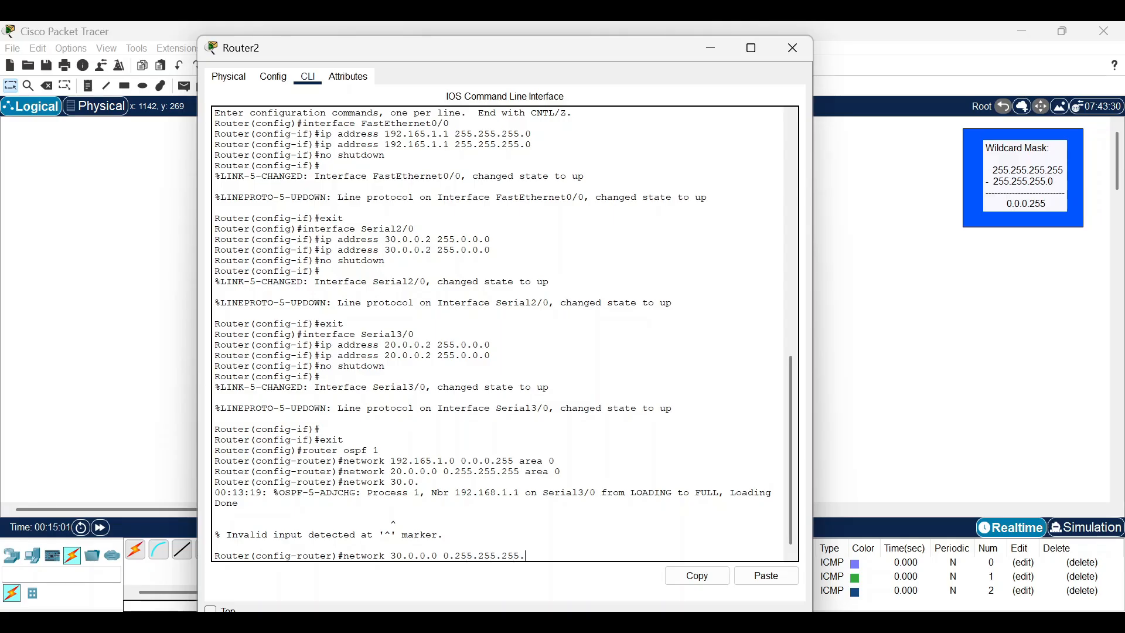
type("25")
key("BackSpace")
key("BackSpace")
key("BackSpace")
type("area 0")
key("Return")
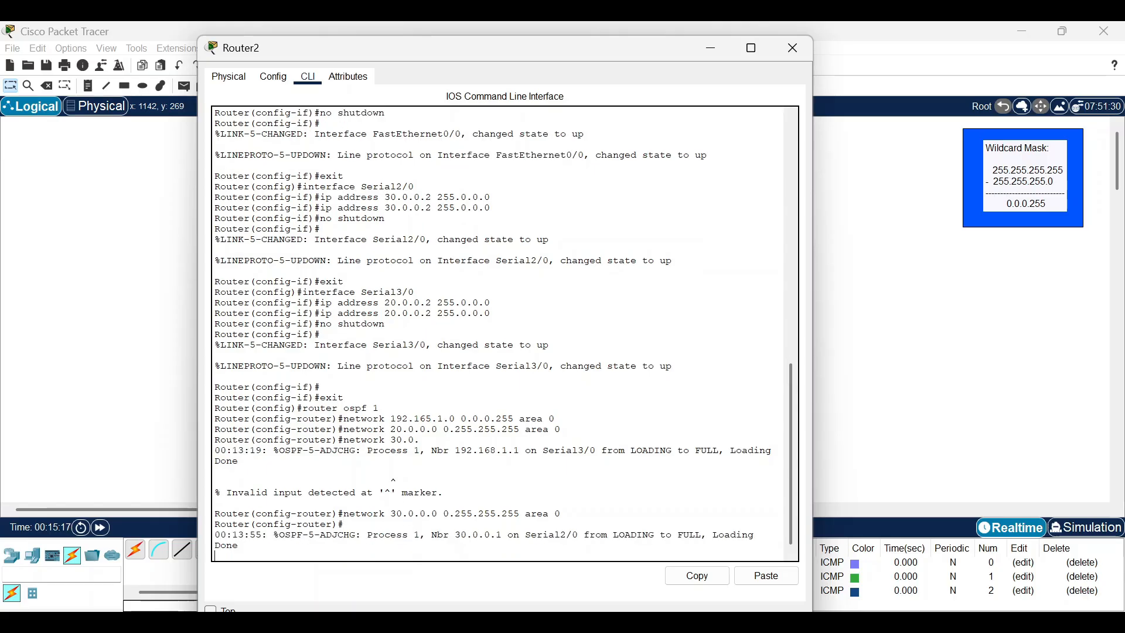
key("Return")
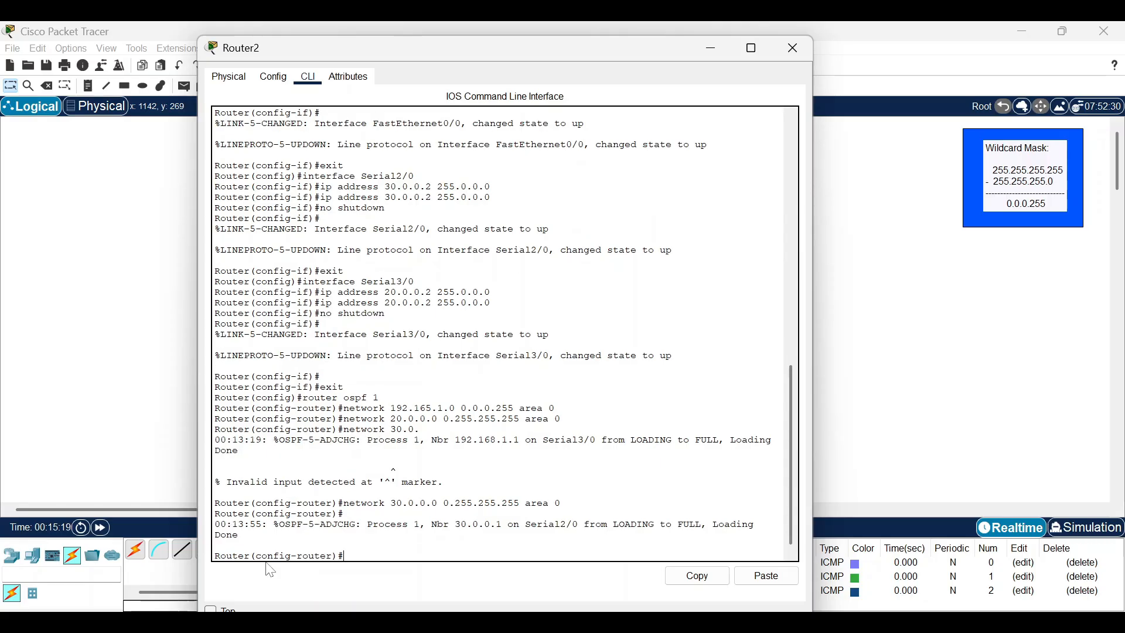
Leave Router2's OSPF configuration mode, save its configuration with do wr, and close the router window
type("exit")
key("Return")
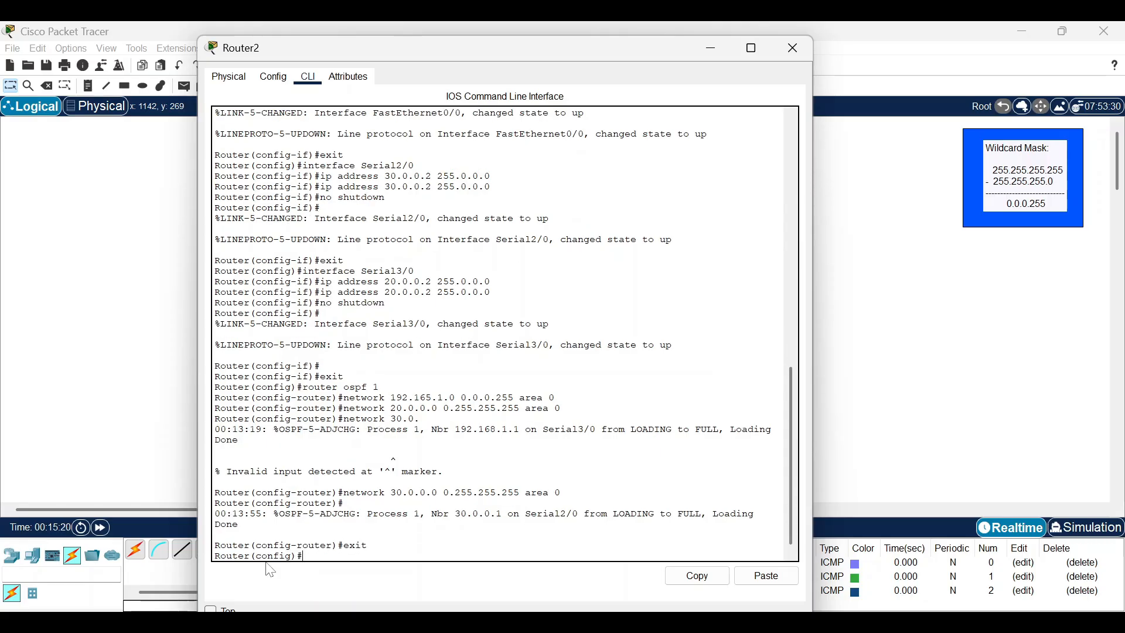
type("do wr")
key("Return")
key("Return")
key("Return")
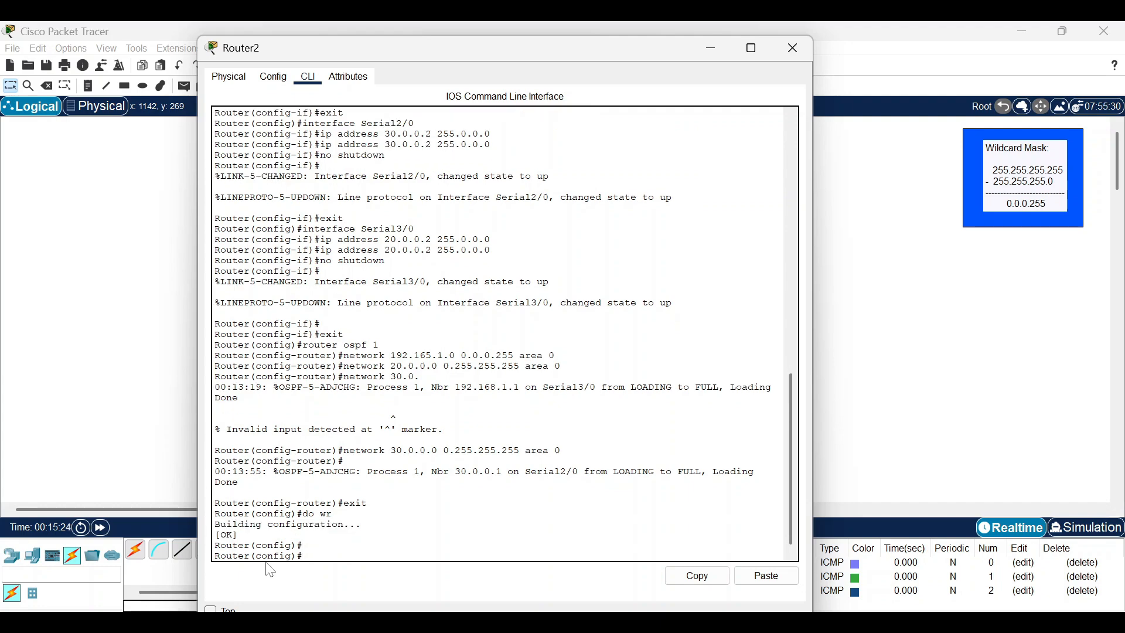
left_click(793, 47)
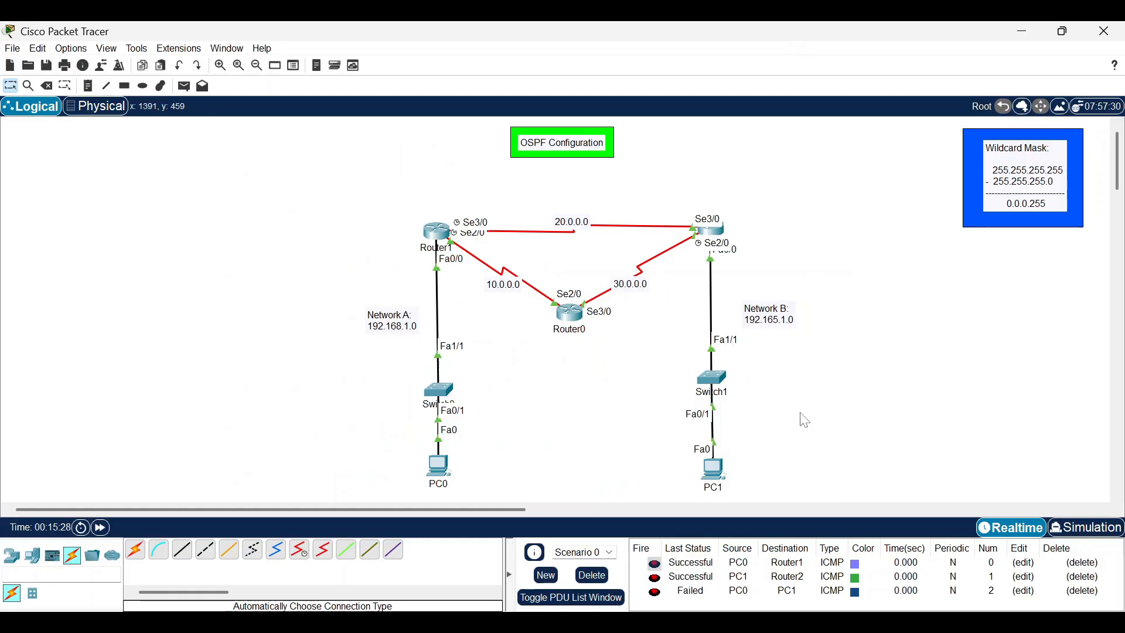
Clear the earlier test packets from Scenario 0 and send a simple PDU from PC0 to PC1
left_click(592, 575)
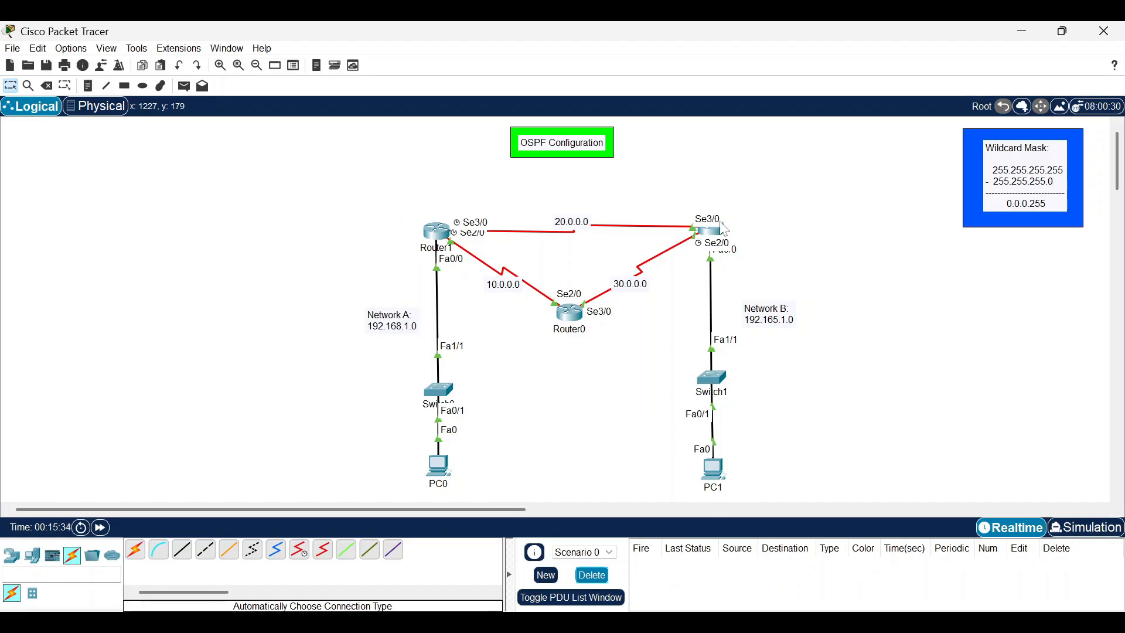
left_click(185, 86)
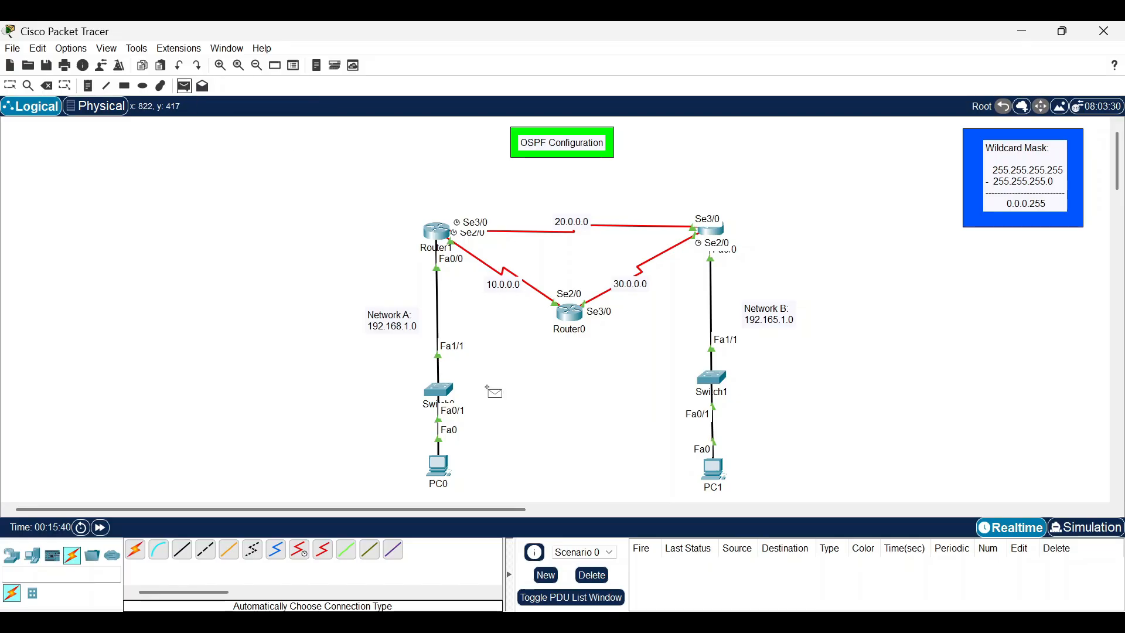
left_click(434, 466)
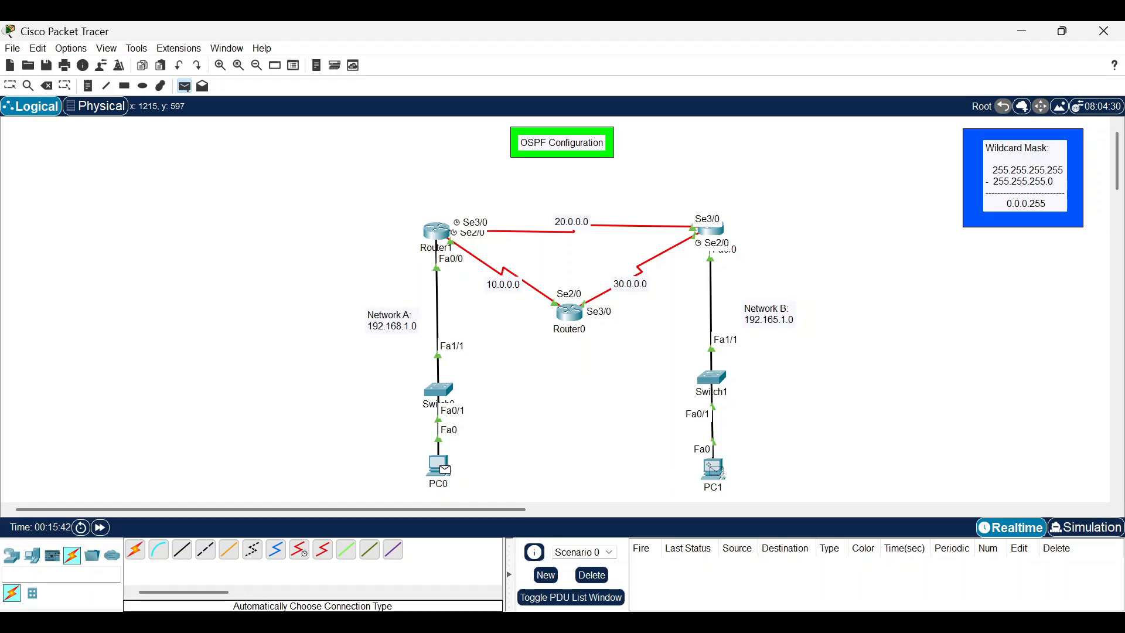
left_click(713, 469)
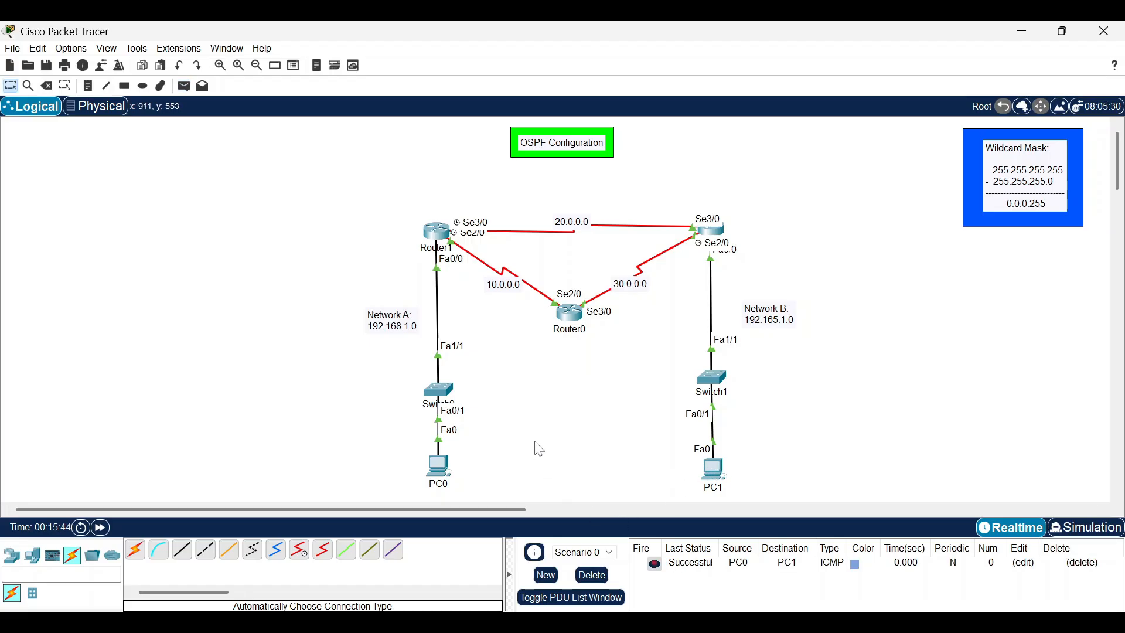